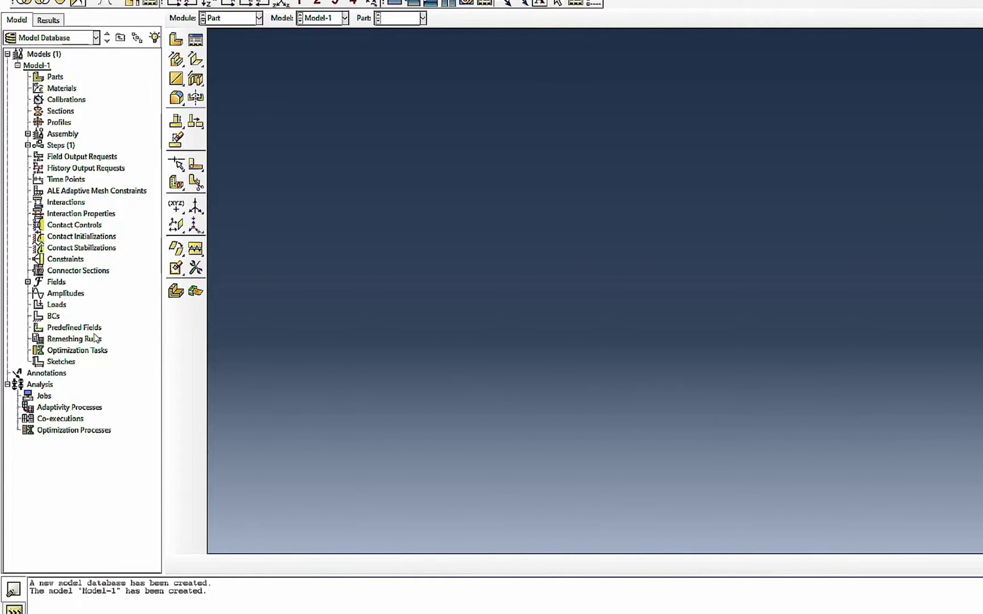
Create Part-1 as a 2D planar deformable shell sketched as a rectangle
{"action": "left_click", "coordinate": [20, 1]}
{"action": "left_click", "coordinate": [20, 1]}
{"action": "left_click", "coordinate": [175, 42]}
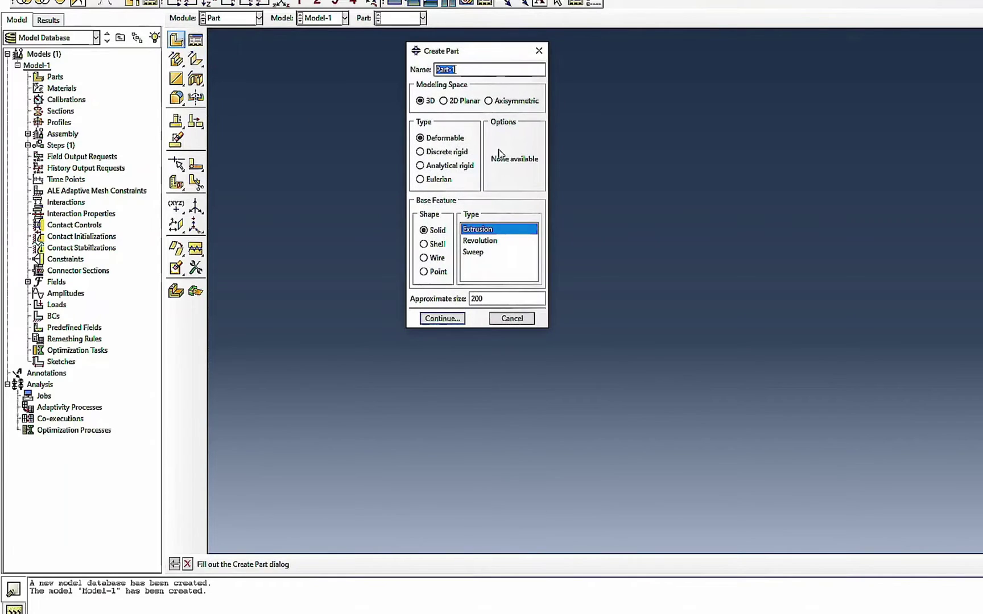
{"action": "left_click", "coordinate": [443, 101]}
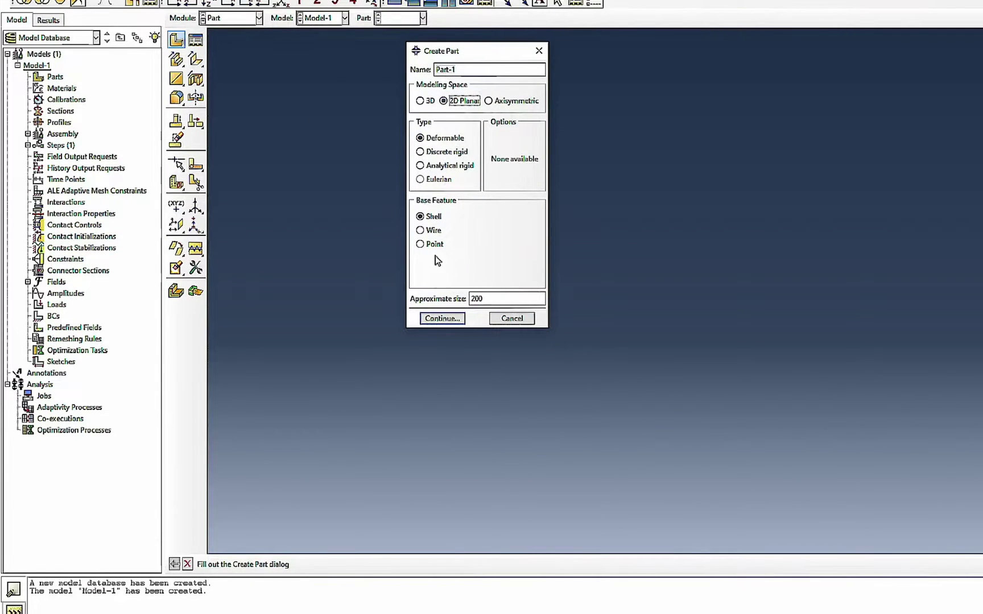
{"action": "left_click", "coordinate": [442, 318]}
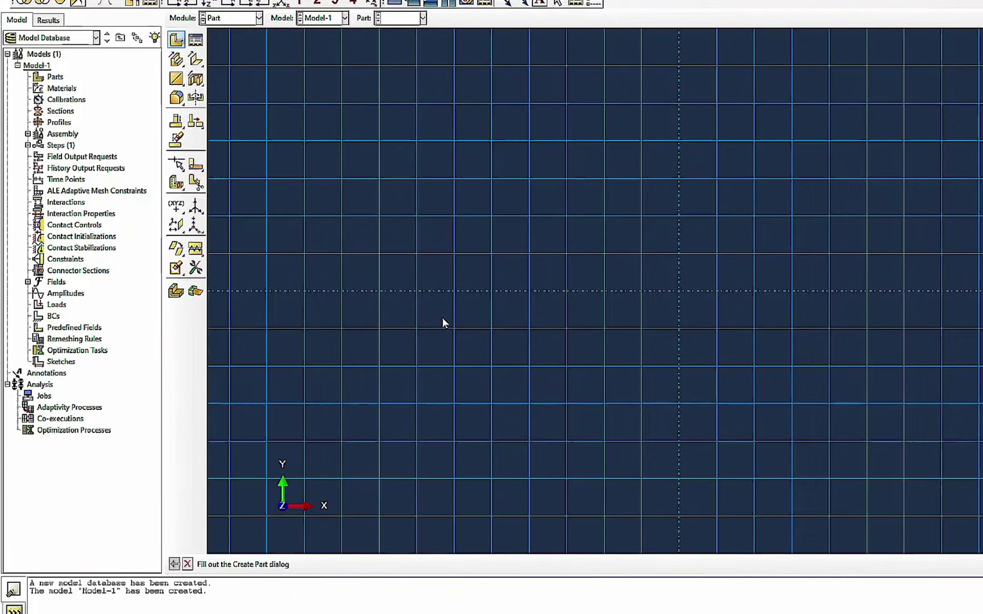
{"action": "left_click", "coordinate": [194, 61]}
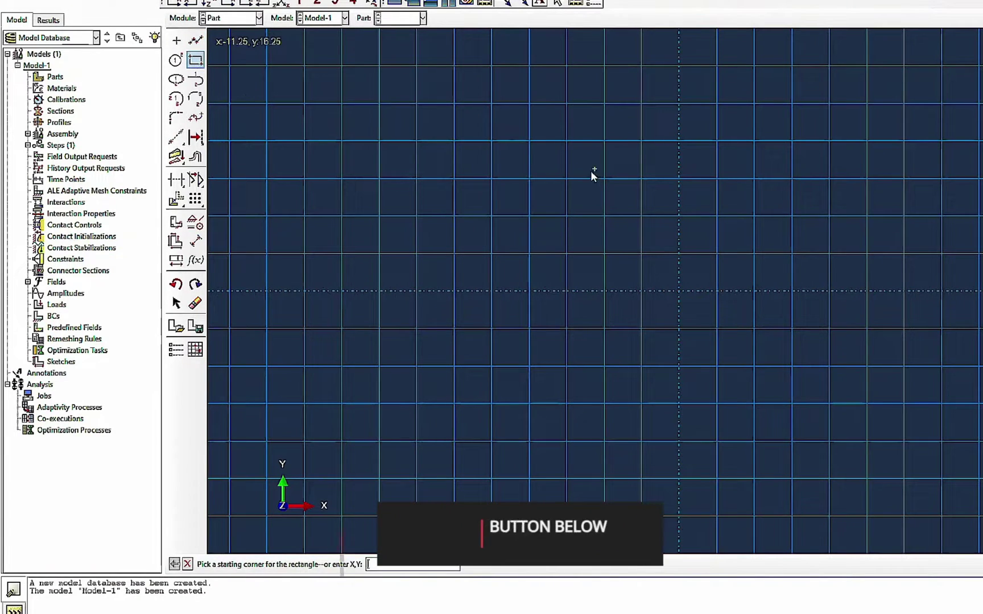
{"action": "left_click", "coordinate": [530, 66]}
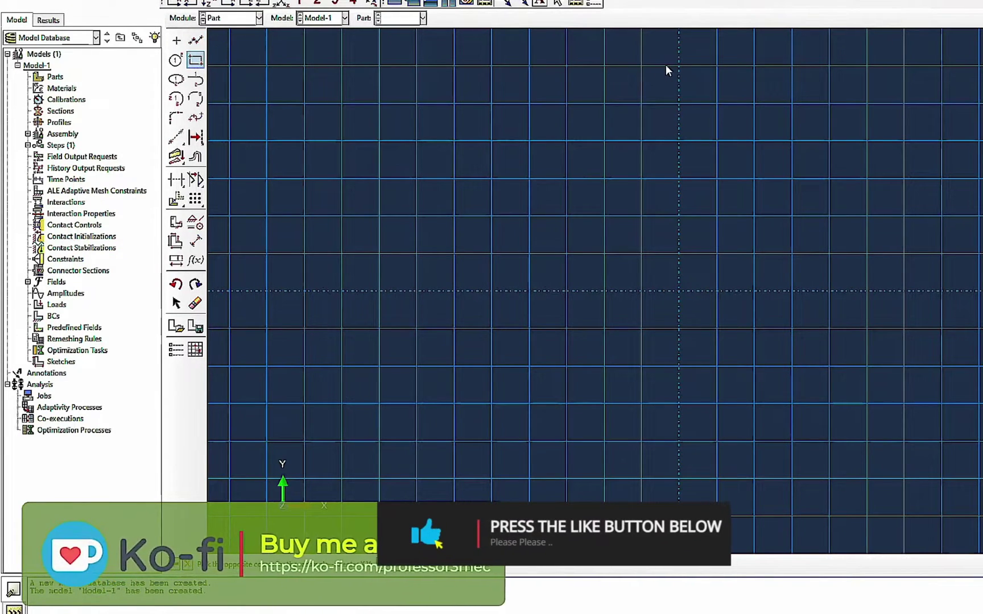
{"action": "left_click", "coordinate": [677, 288]}
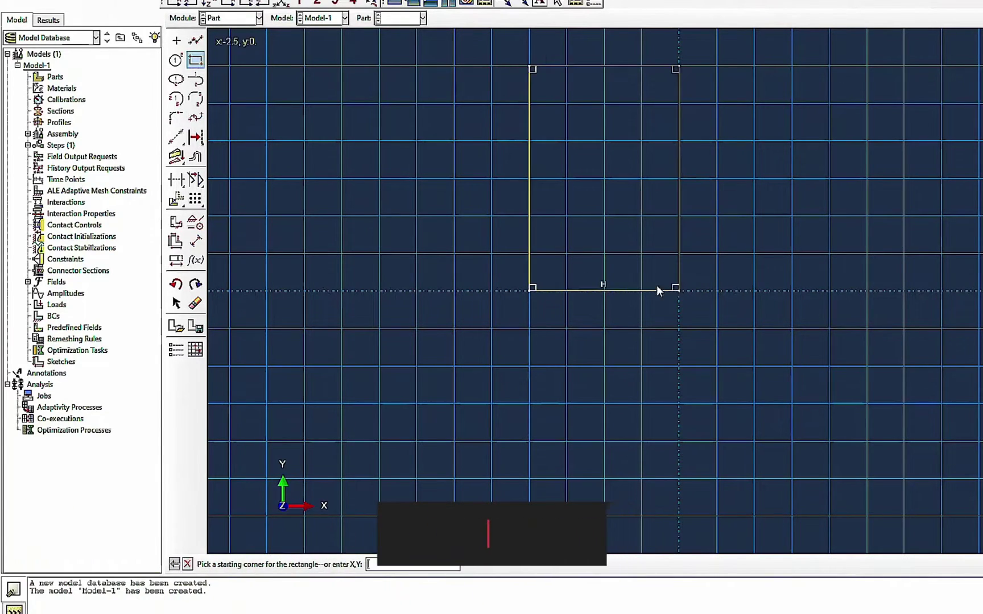
{"action": "left_click", "coordinate": [187, 564]}
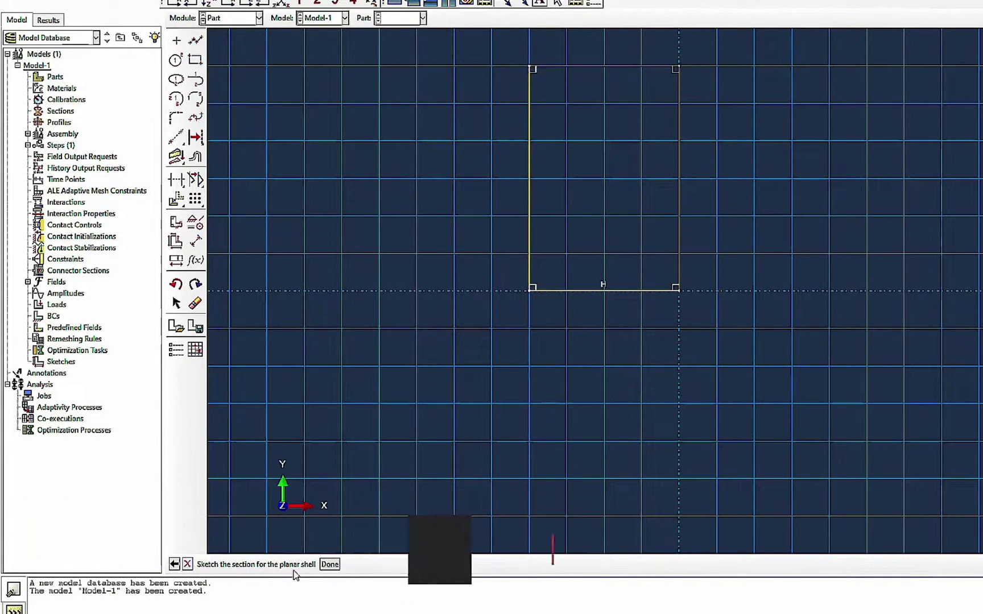
{"action": "left_click", "coordinate": [329, 564]}
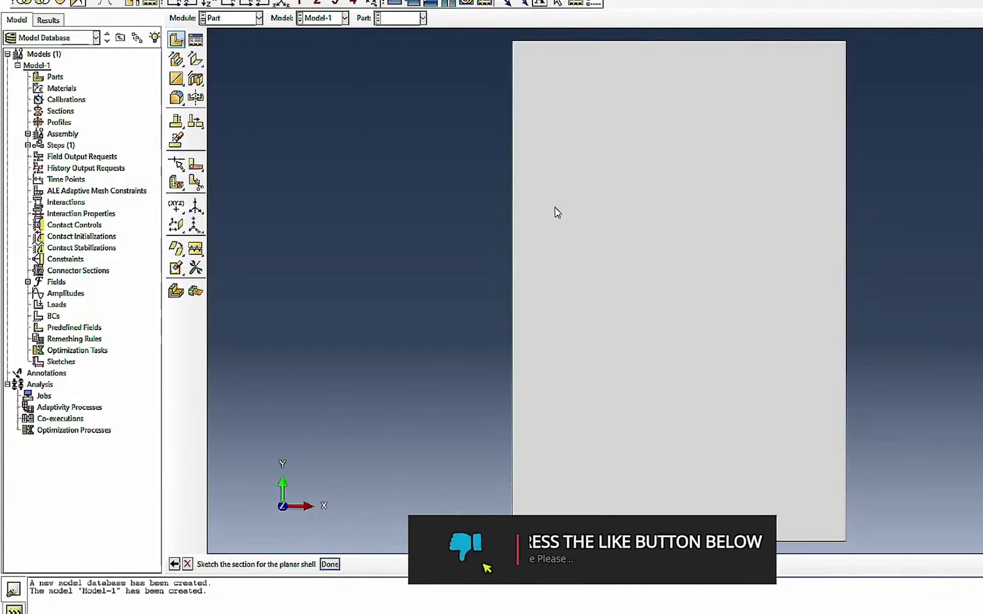
Create Part-2 as a second 2D planar shell sketched as a smaller rectangle
{"action": "left_click", "coordinate": [176, 40]}
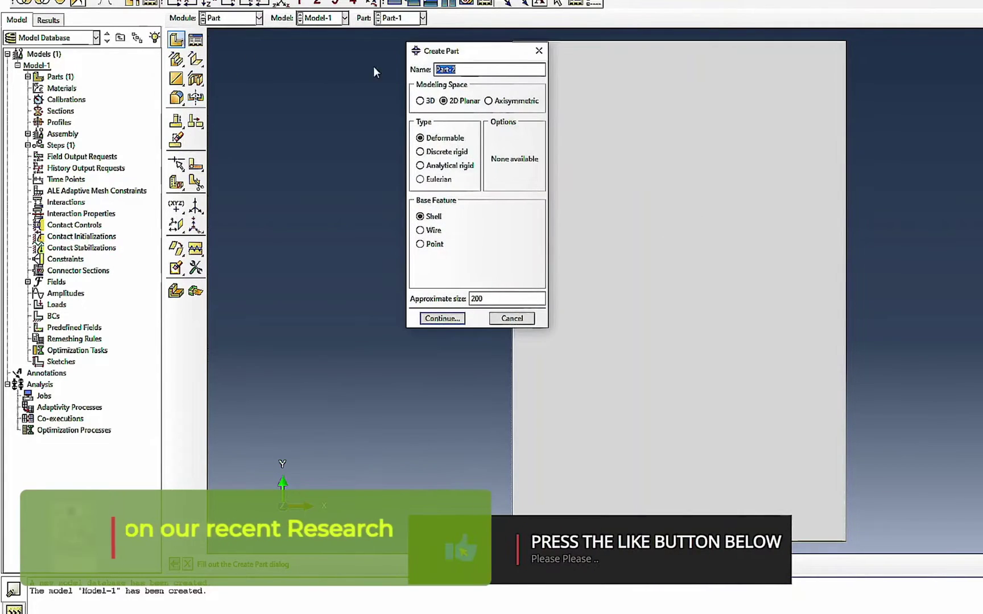
{"action": "left_click", "coordinate": [439, 315]}
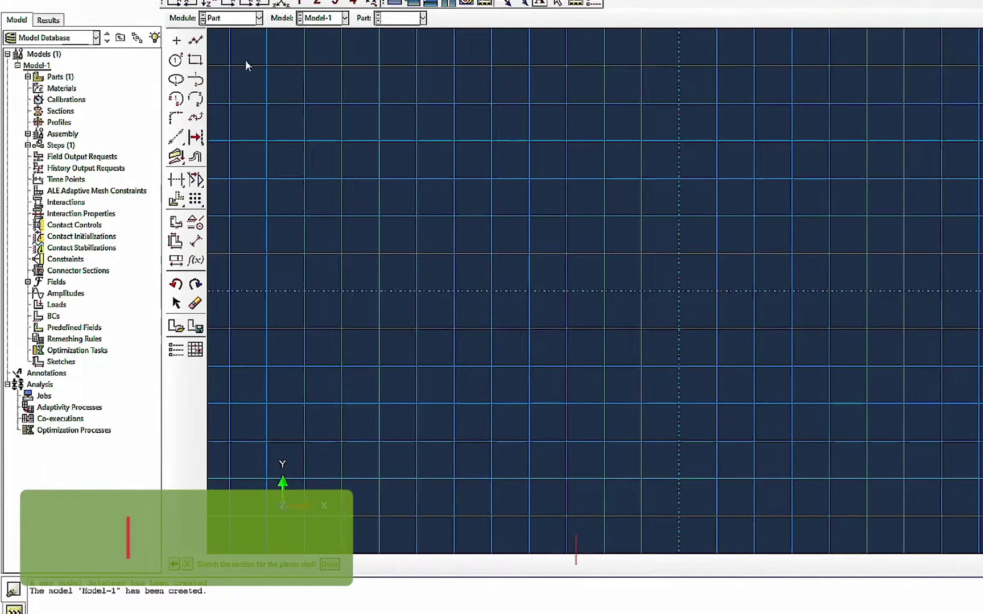
{"action": "left_click", "coordinate": [195, 60]}
{"action": "left_click", "coordinate": [680, 144]}
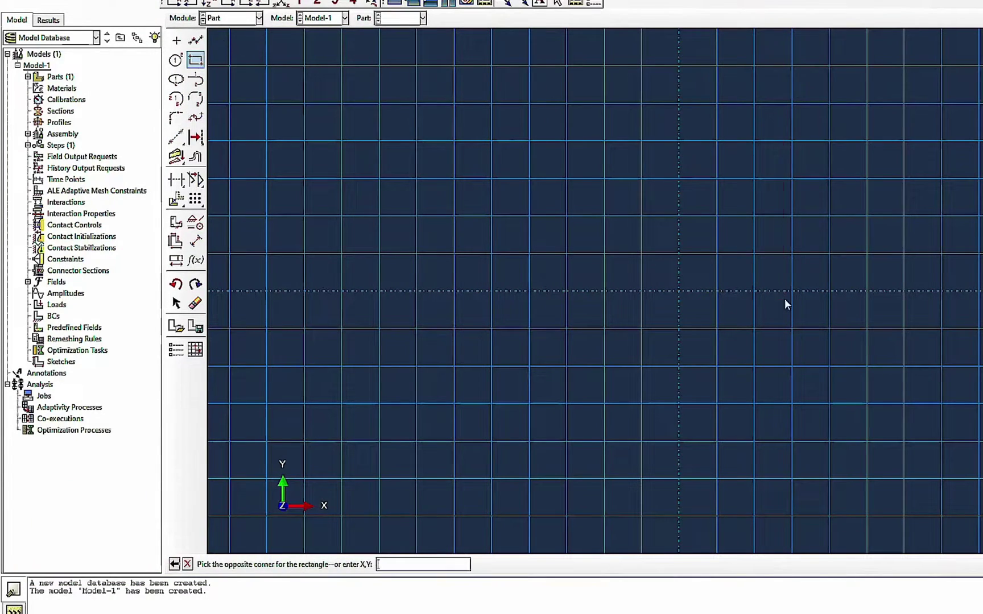
{"action": "left_click", "coordinate": [792, 290]}
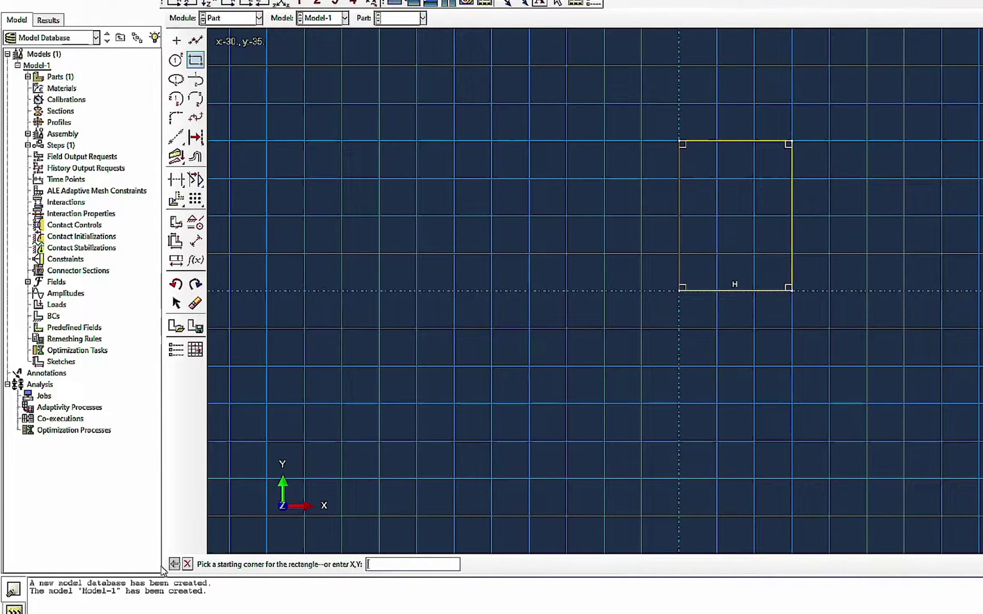
{"action": "left_click", "coordinate": [188, 565]}
{"action": "left_click", "coordinate": [329, 564]}
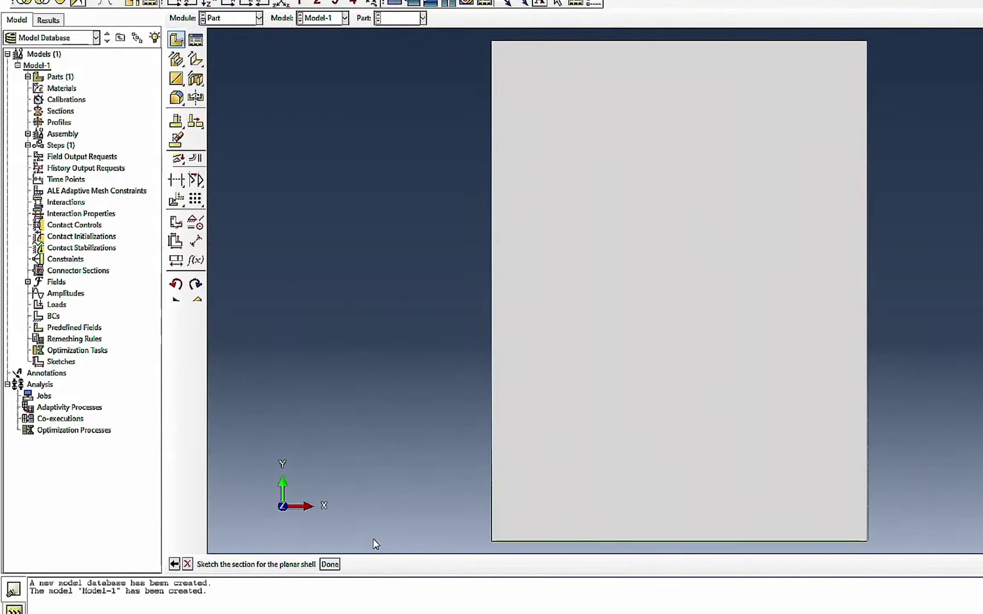
{"action": "left_click", "coordinate": [226, 20]}
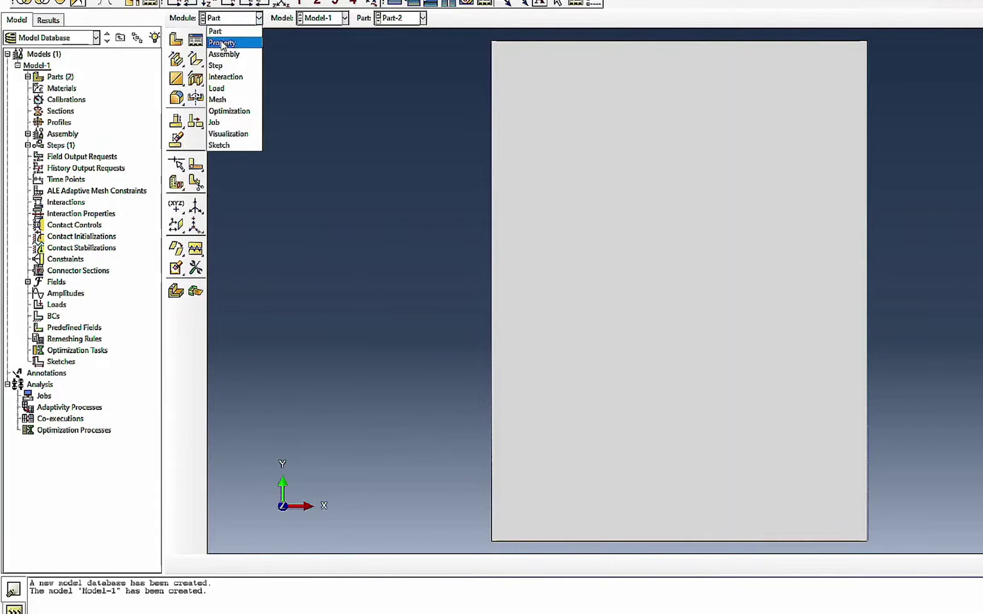
In the Property module, give Material-1 elastic behaviour with E = 200000 and Poisson's ratio 0.33
{"action": "left_click", "coordinate": [231, 41]}
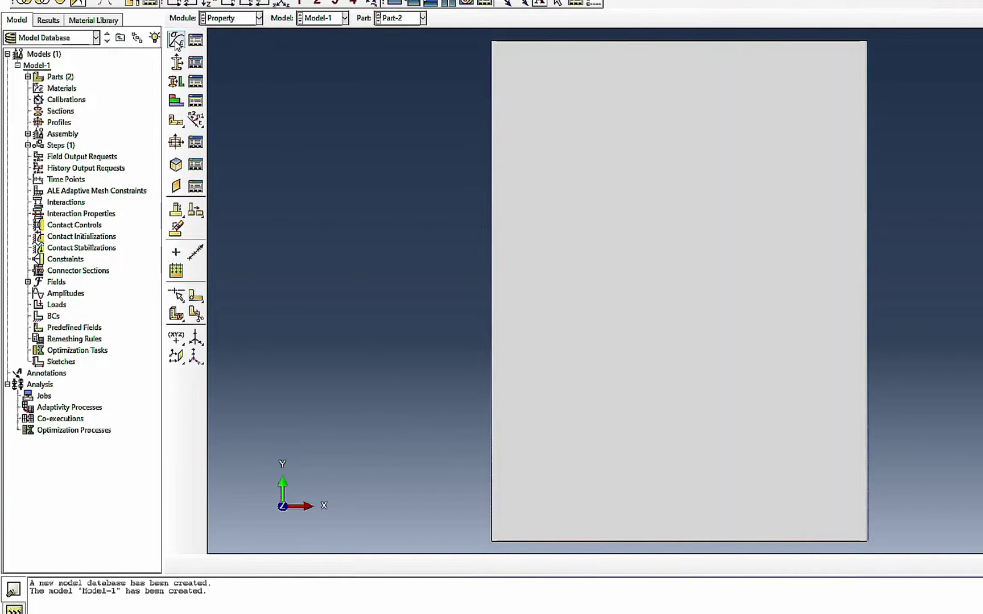
{"action": "left_click", "coordinate": [176, 40]}
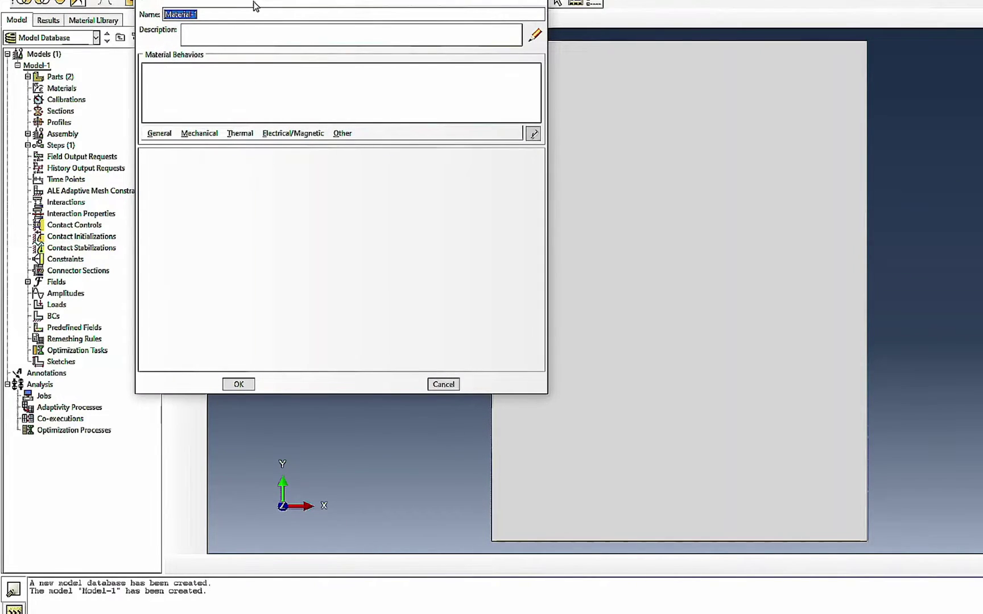
{"action": "left_click_drag", "start_coordinate": [254, 6], "coordinate": [611, 74]}
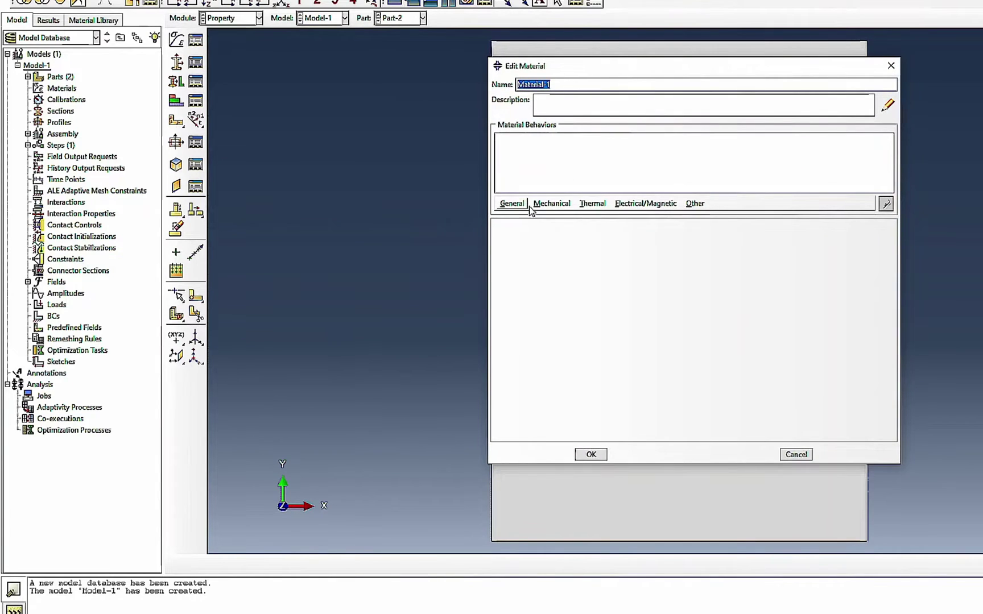
{"action": "left_click", "coordinate": [550, 206]}
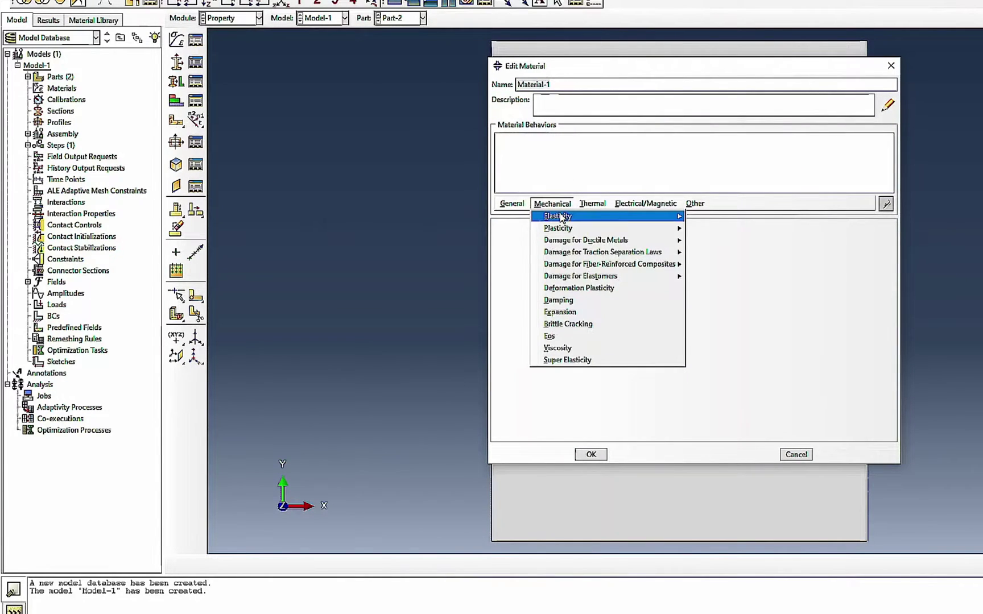
{"action": "mouse_move", "coordinate": [565, 218]}
{"action": "left_click", "coordinate": [708, 216]}
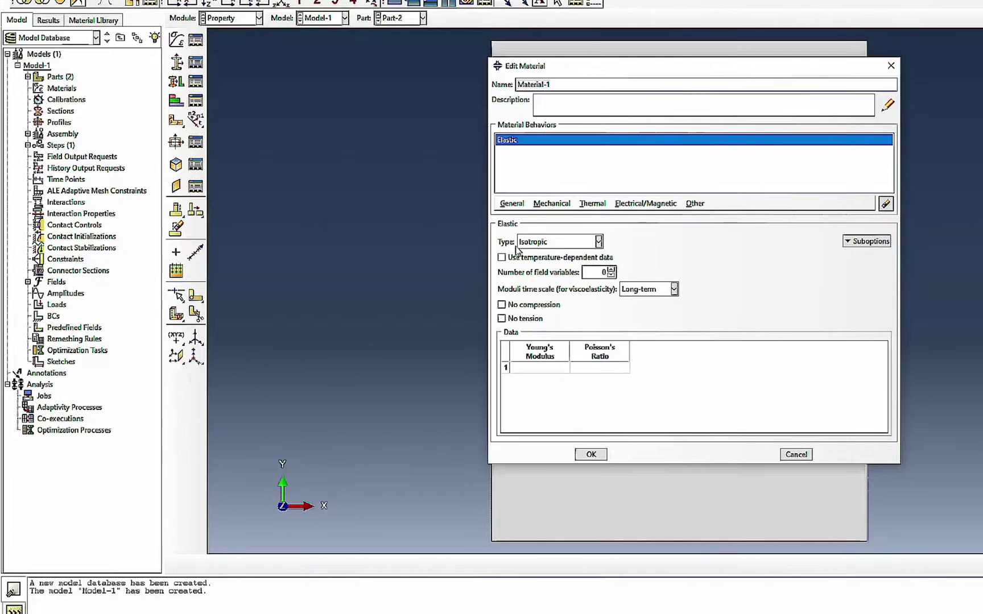
{"action": "left_click", "coordinate": [548, 367]}
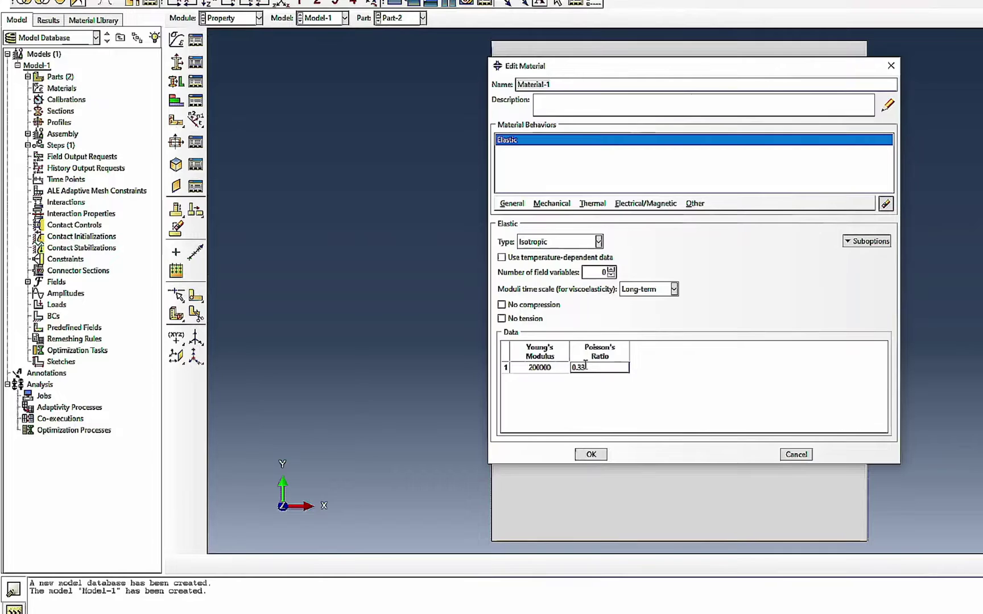
{"action": "key", "text": "Return"}
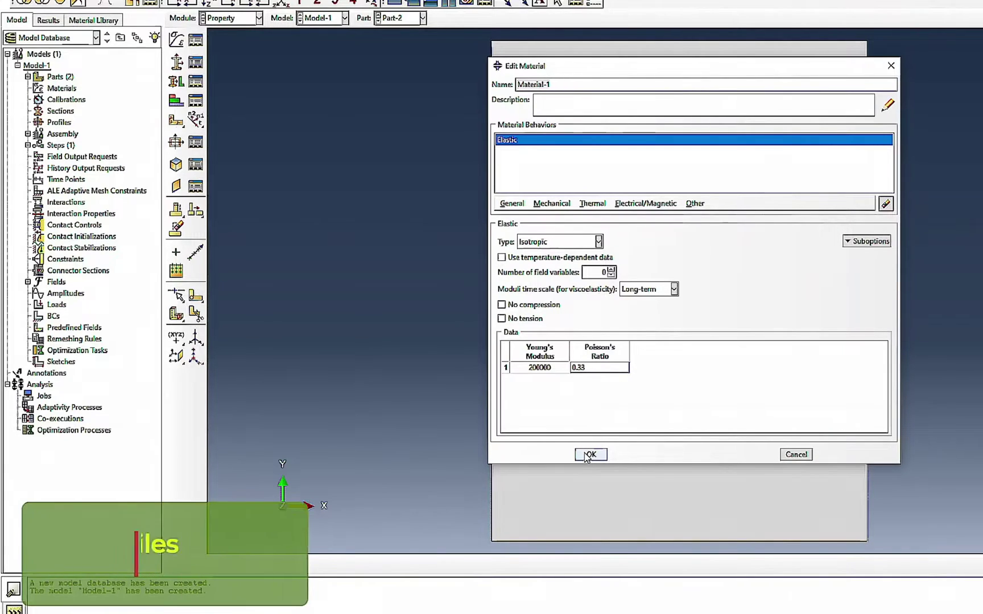
{"action": "left_click", "coordinate": [589, 455]}
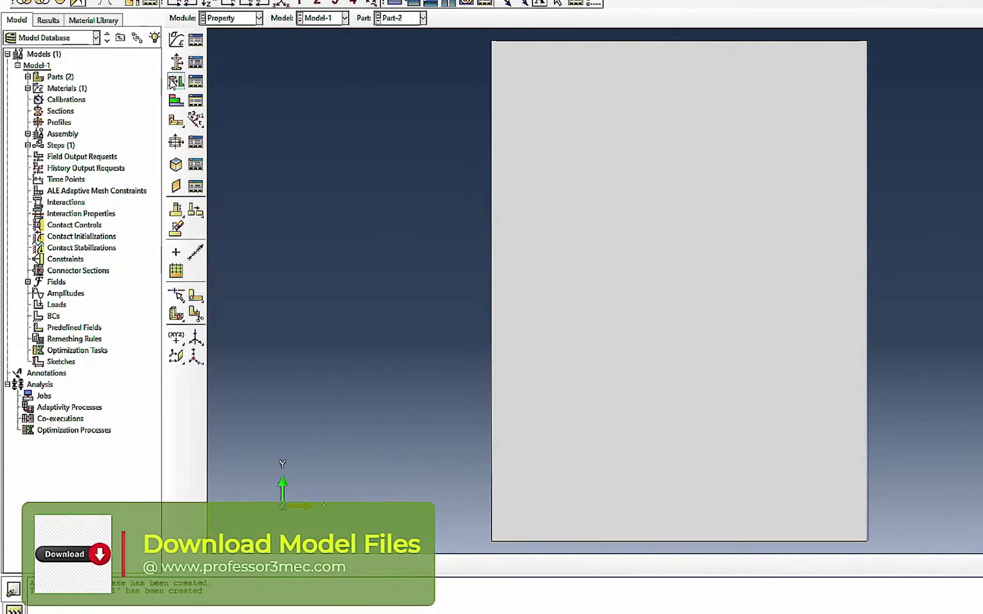
Create solid homogeneous Section-1 using Material-1 and assign it to the whole of Part-2
{"action": "left_click", "coordinate": [176, 62]}
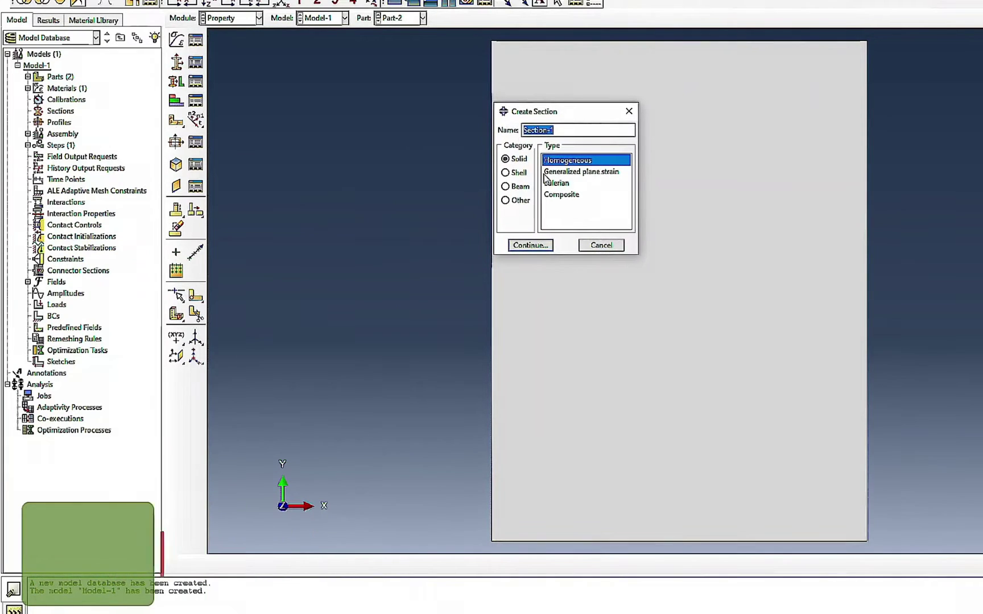
{"action": "left_click", "coordinate": [532, 245]}
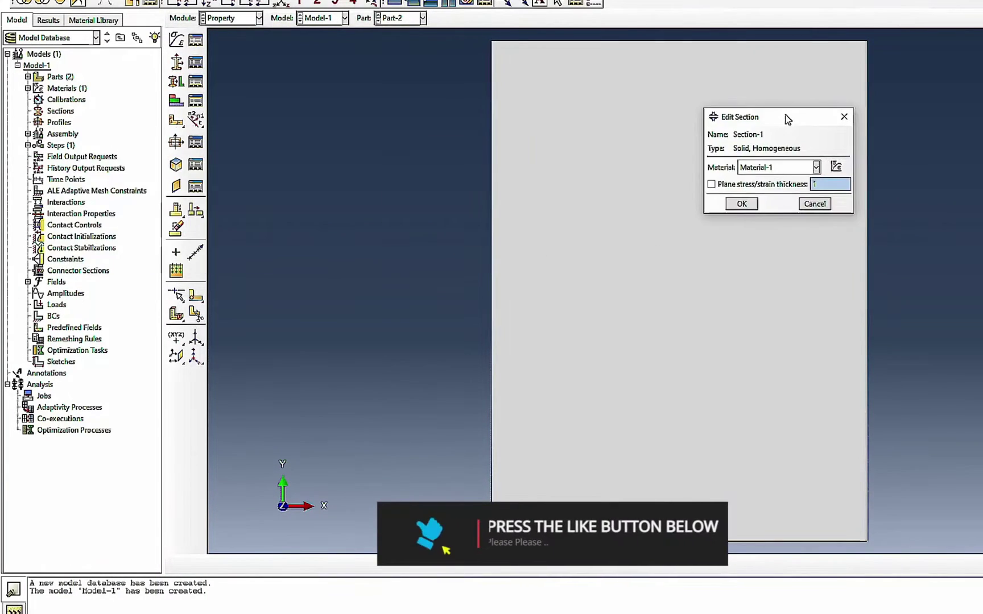
{"action": "left_click", "coordinate": [741, 203]}
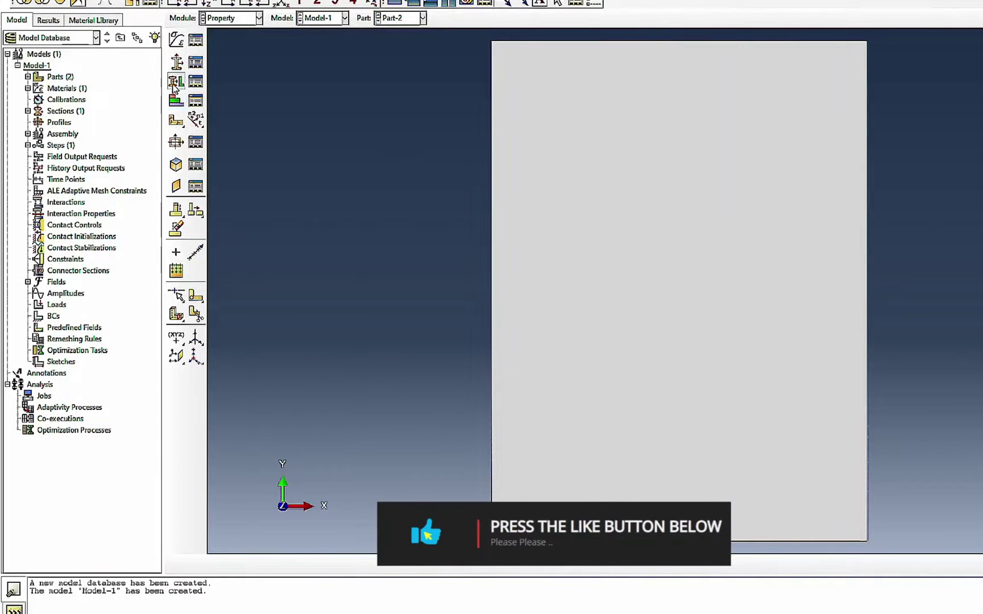
{"action": "left_click", "coordinate": [195, 100]}
{"action": "left_click", "coordinate": [632, 140]}
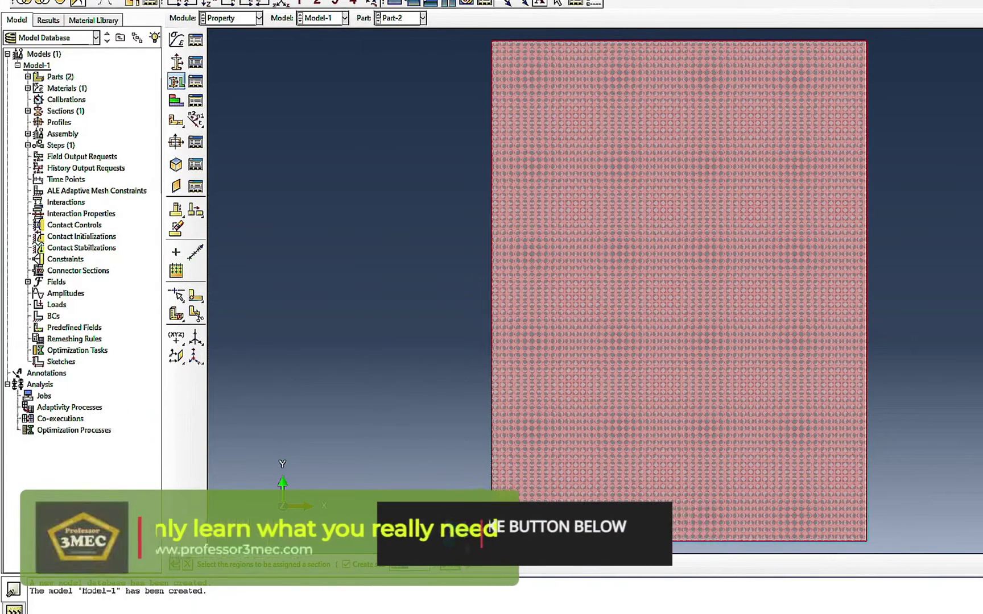
{"action": "middle_click", "coordinate": [482, 450]}
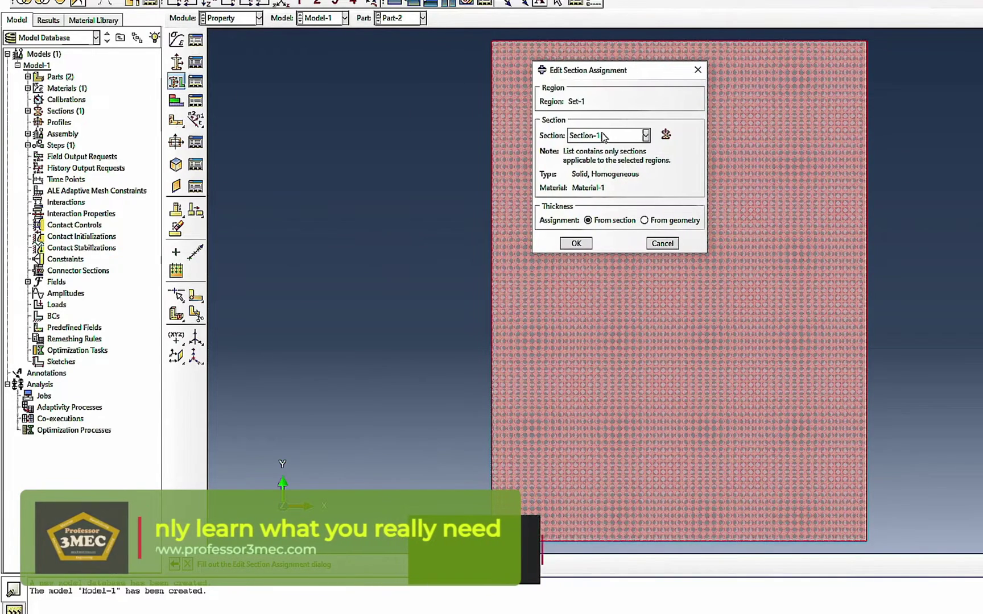
{"action": "left_click", "coordinate": [576, 243]}
Assign Section-1 to the whole of Part-1 as well
{"action": "left_click", "coordinate": [398, 17]}
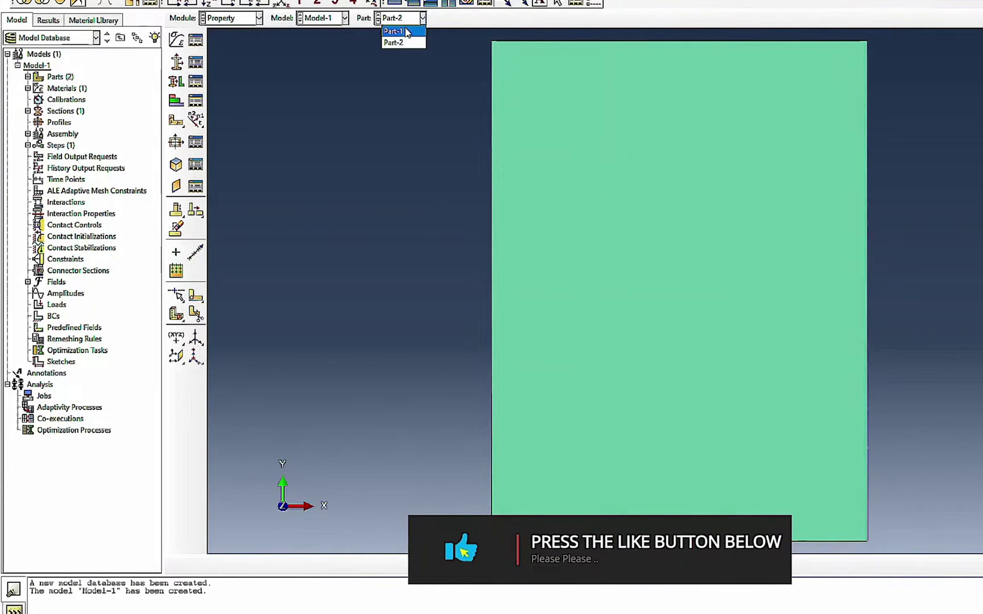
{"action": "left_click", "coordinate": [394, 33]}
{"action": "left_click", "coordinate": [176, 81]}
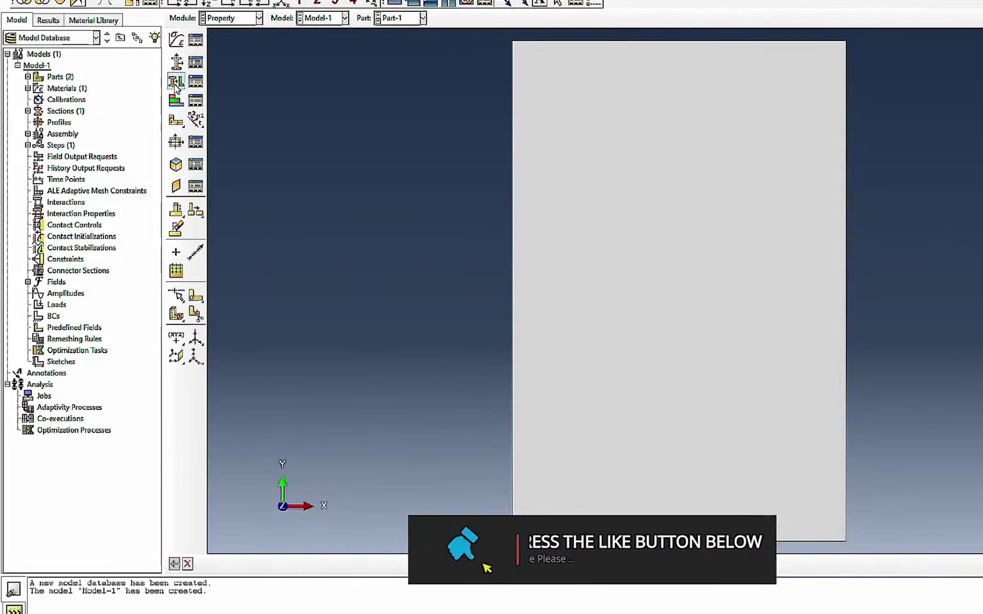
{"action": "left_click", "coordinate": [515, 263]}
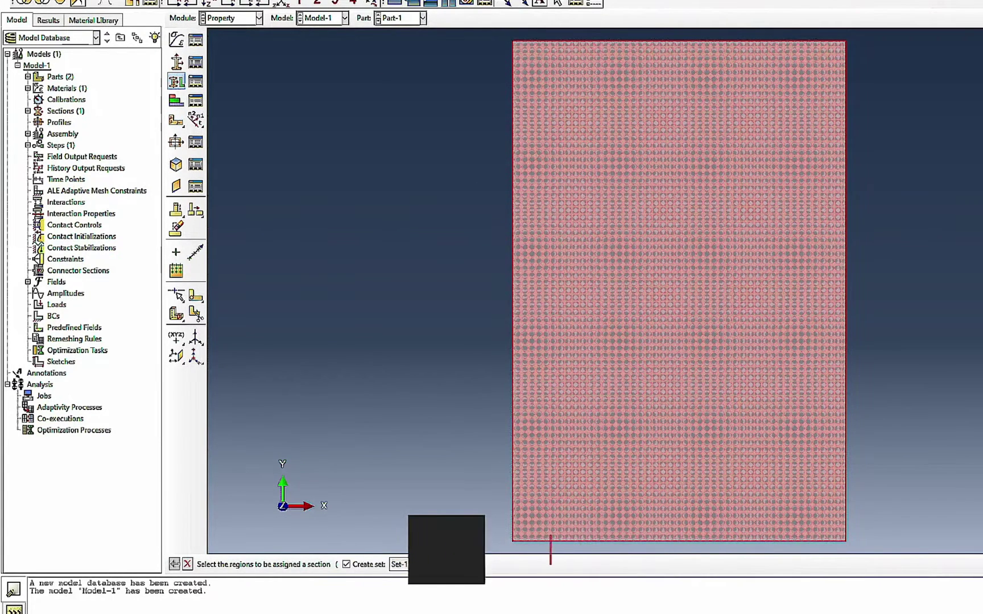
{"action": "middle_click", "coordinate": [503, 297]}
{"action": "left_click", "coordinate": [577, 243]}
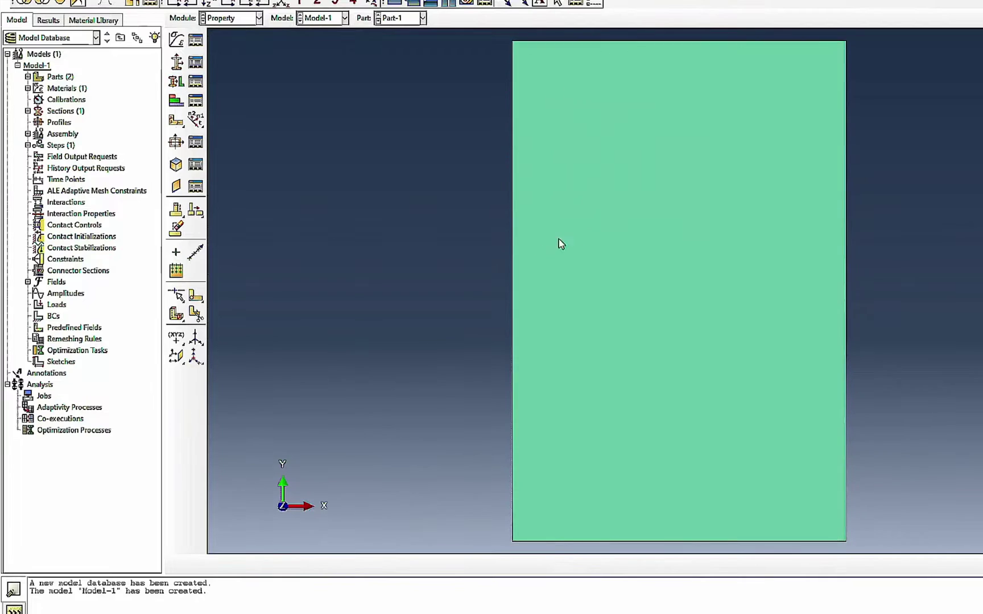
{"action": "left_click", "coordinate": [232, 23]}
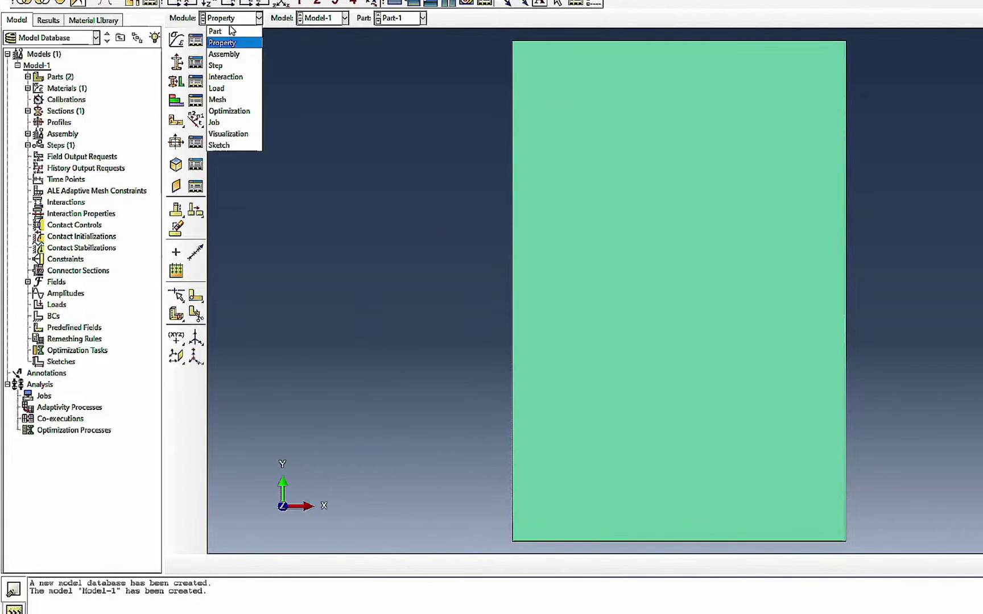
In the Assembly module, instance Part-1 and Part-2 together with Auto-offset enabled
{"action": "left_click", "coordinate": [212, 52]}
{"action": "left_click", "coordinate": [177, 40]}
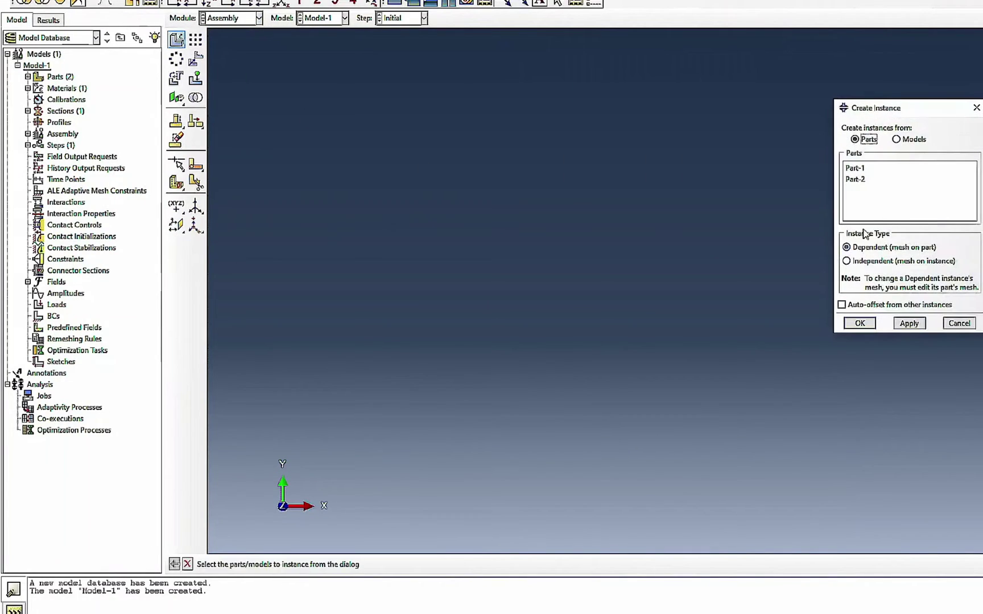
{"action": "left_click_drag", "start_coordinate": [864, 170], "coordinate": [859, 187]}
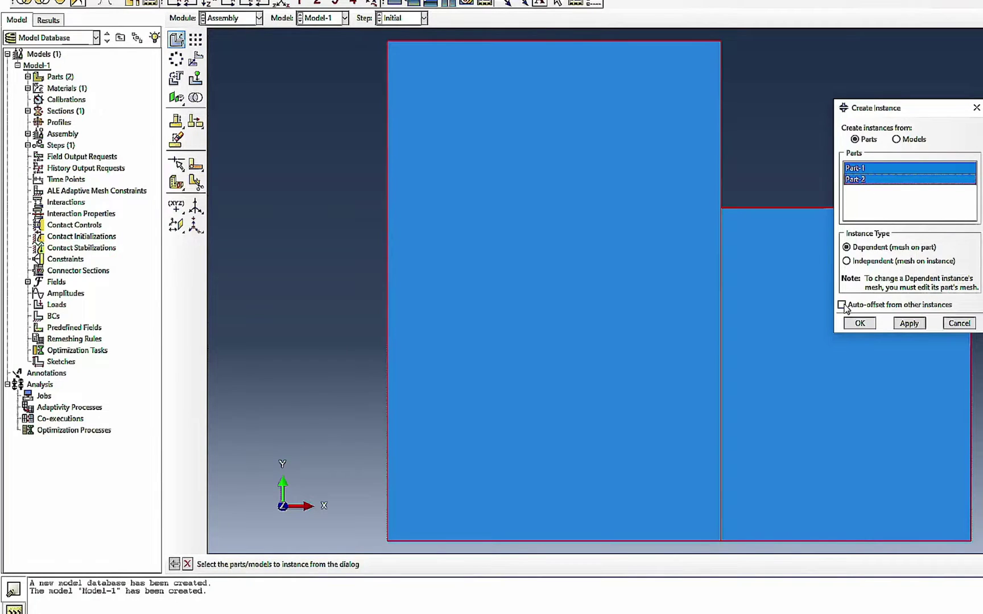
{"action": "left_click", "coordinate": [842, 304]}
{"action": "left_click", "coordinate": [858, 323]}
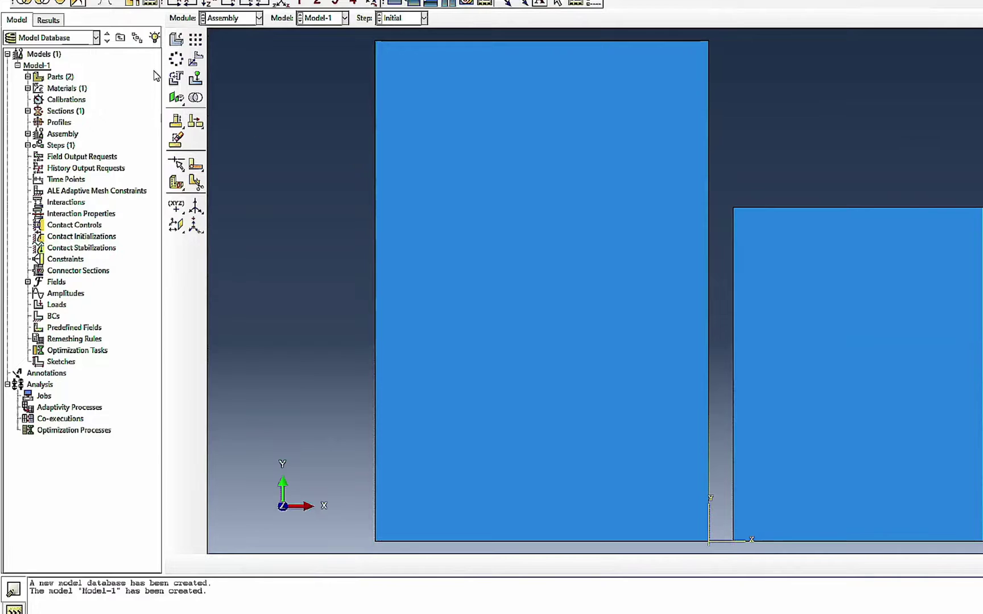
Begin translating the smaller right-hand instance
{"action": "left_click", "coordinate": [201, 63]}
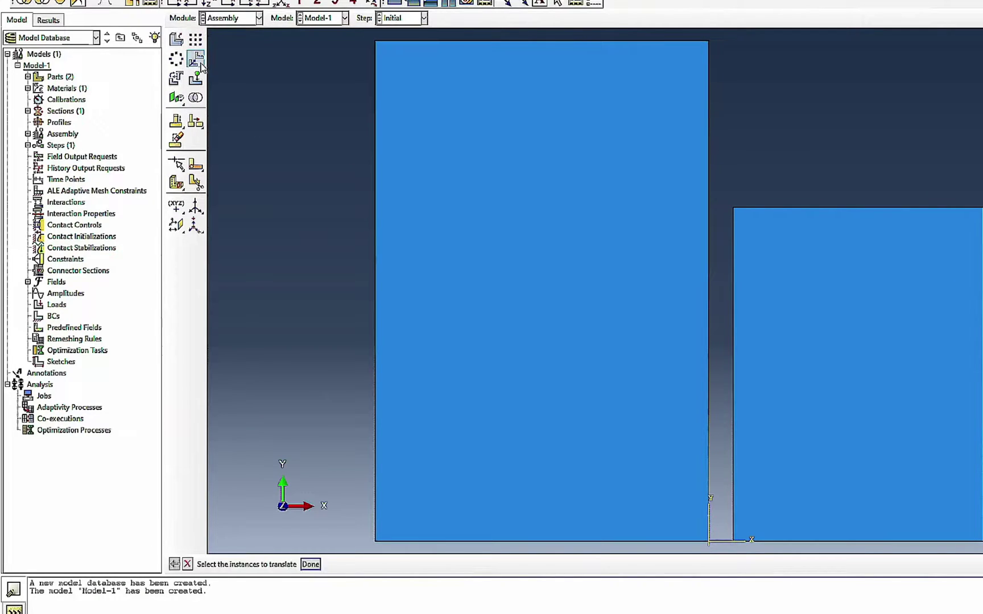
{"action": "left_click", "coordinate": [776, 254]}
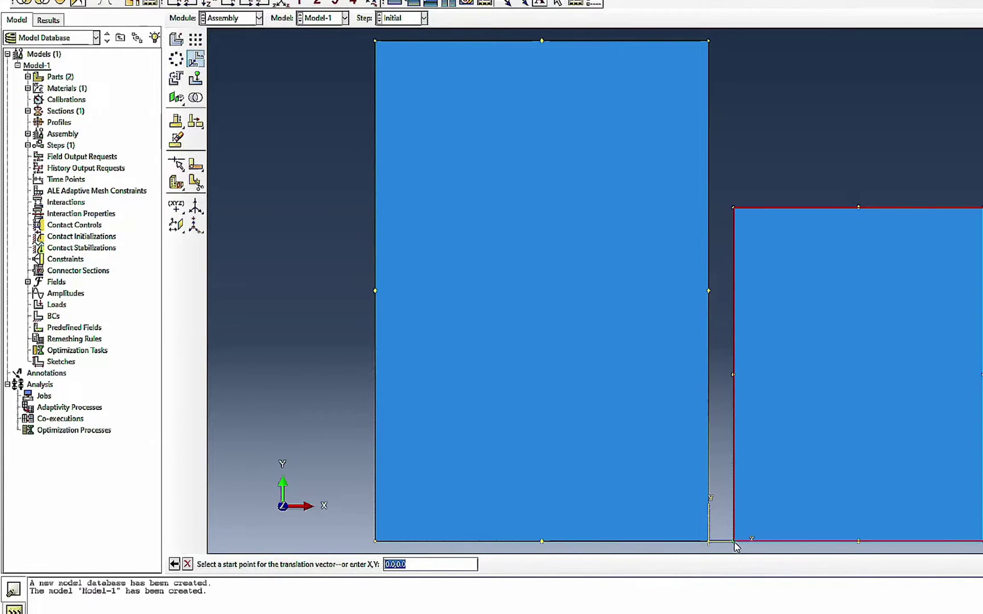
{"action": "left_click", "coordinate": [708, 2]}
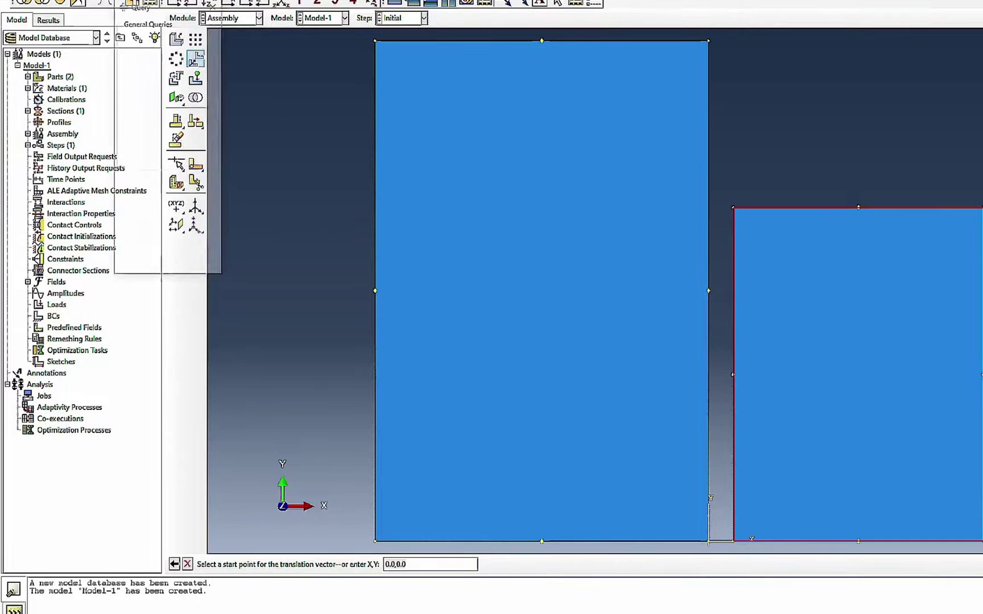
Measure the gap between the parts, then translate the right-hand instance by -1.0 in X
{"action": "left_click", "coordinate": [156, 49]}
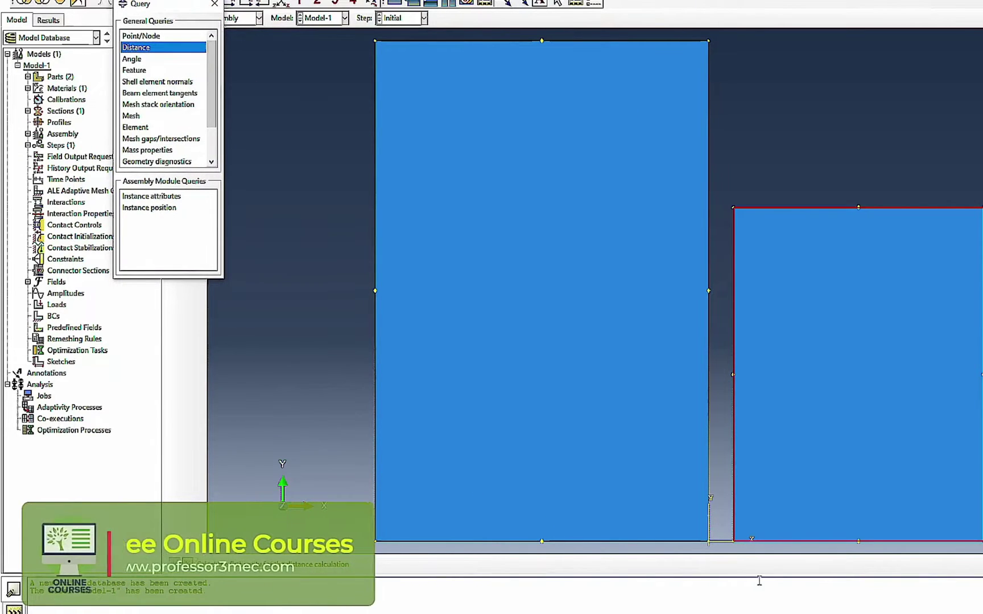
{"action": "left_click", "coordinate": [708, 542]}
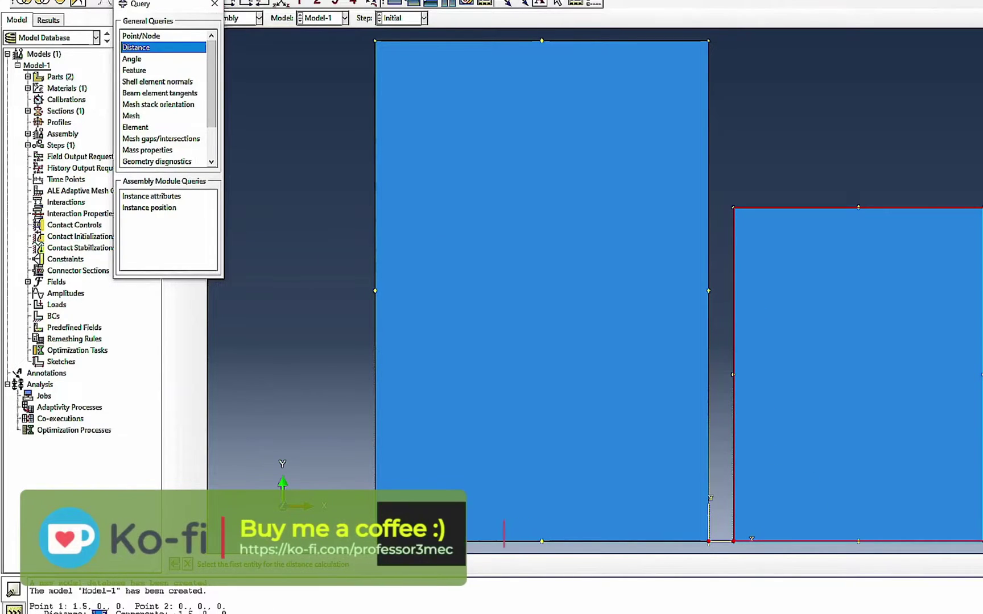
{"action": "key", "text": "Escape"}
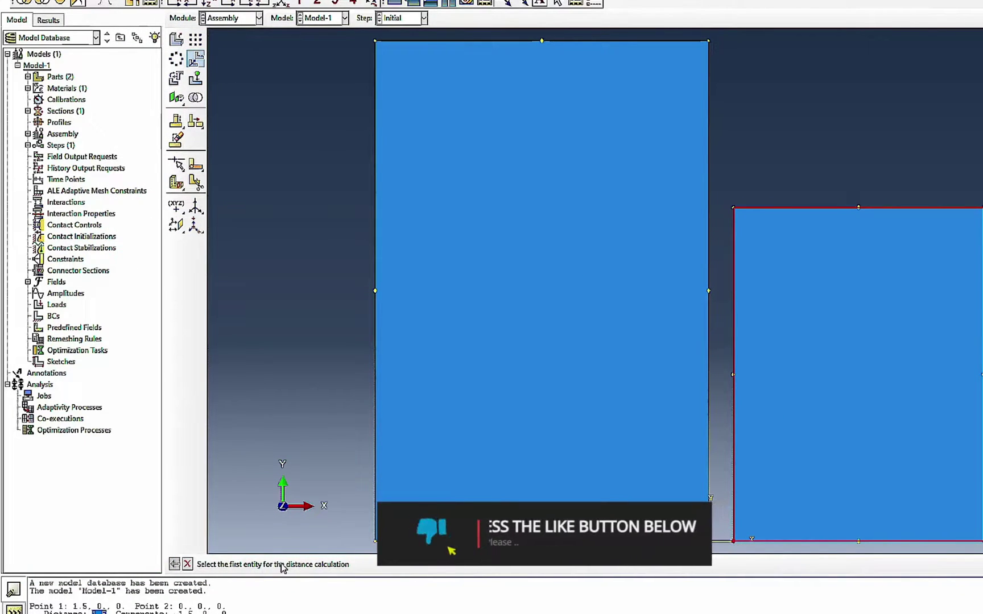
{"action": "left_click", "coordinate": [188, 564]}
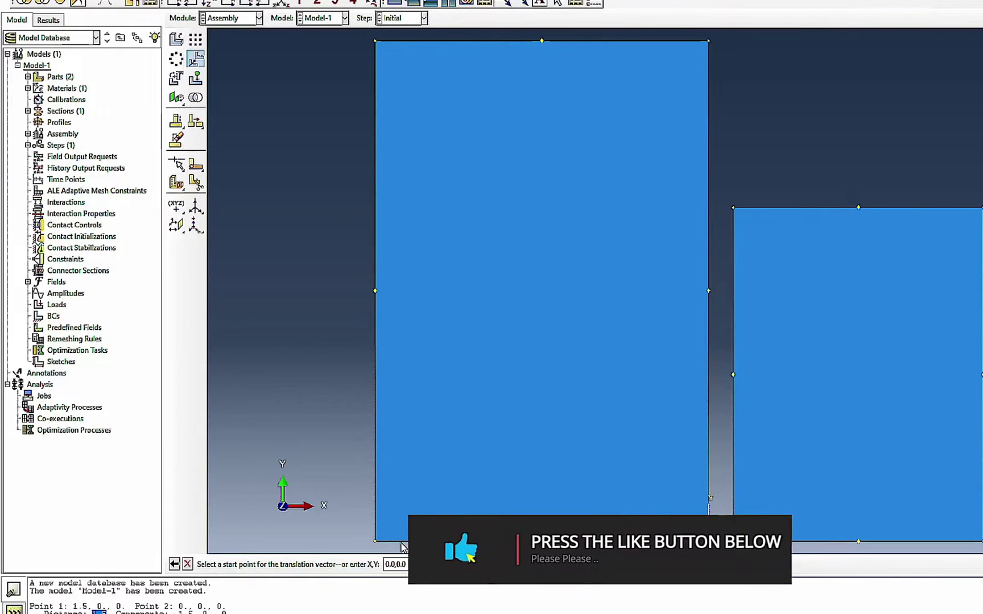
{"action": "key", "text": "Return"}
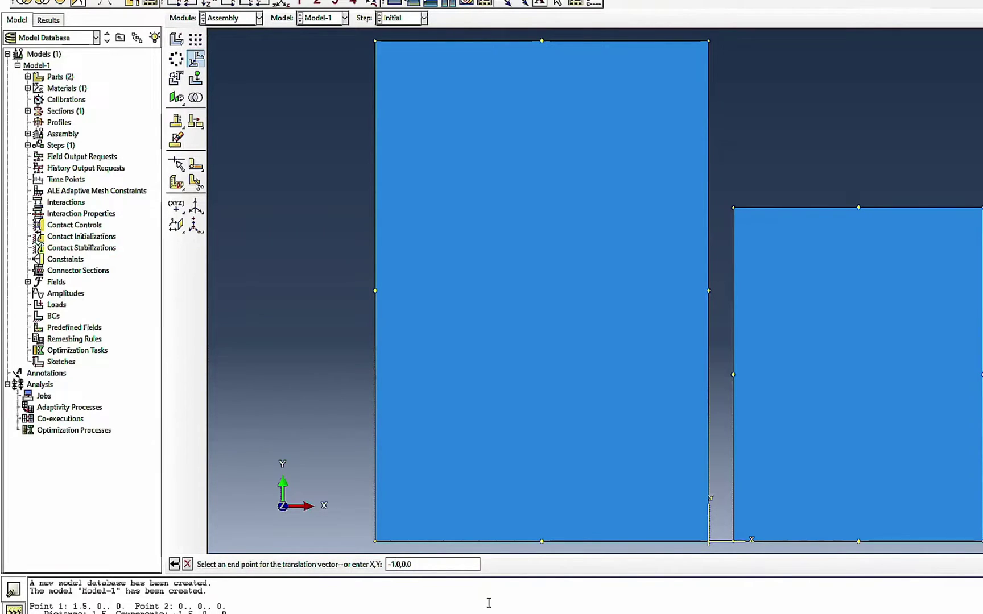
{"action": "key", "text": "Return"}
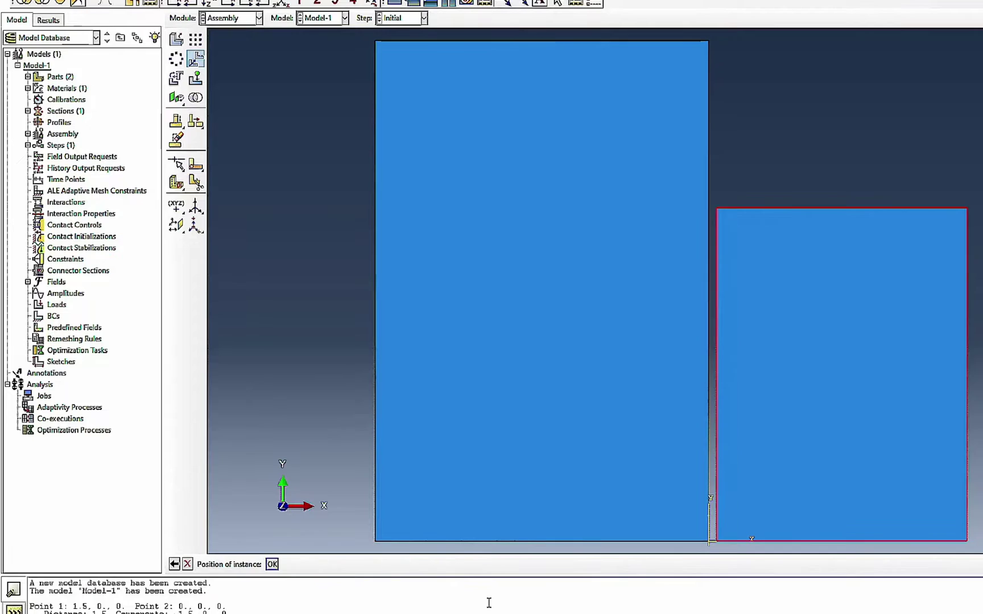
{"action": "left_click", "coordinate": [272, 565]}
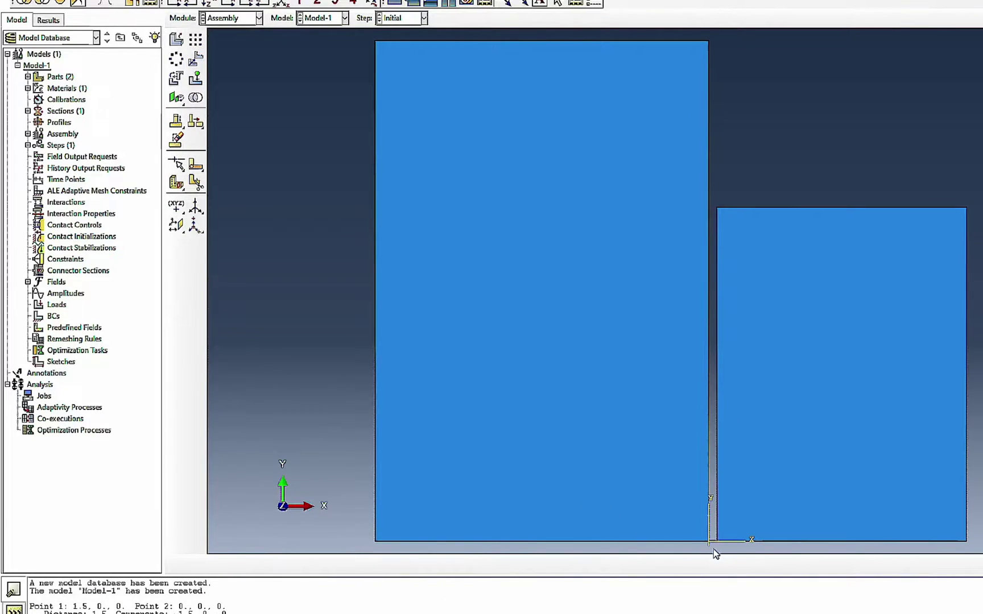
In the Step module, start a new Static, General analysis step
{"action": "left_click", "coordinate": [245, 21]}
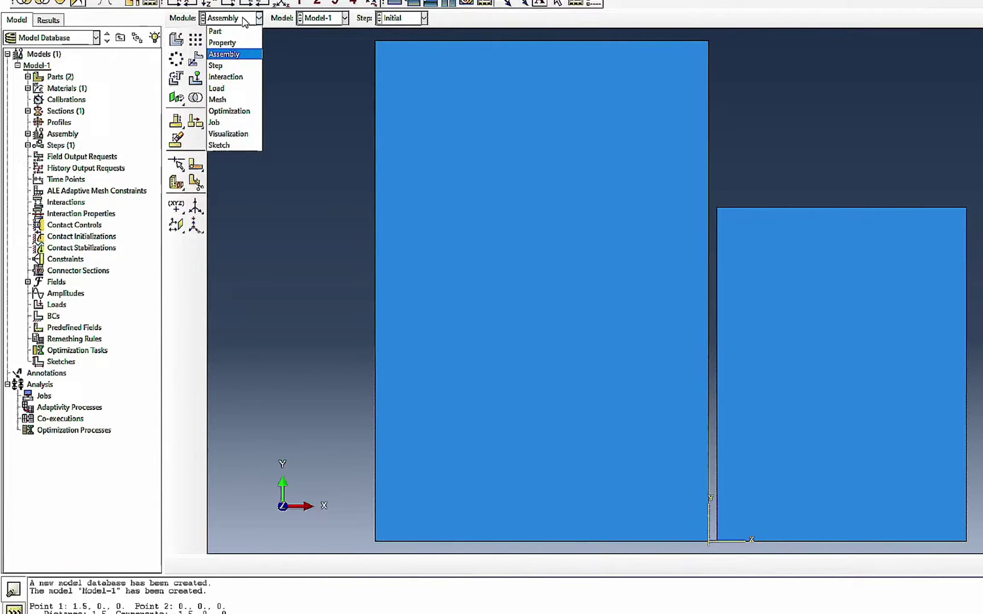
{"action": "left_click", "coordinate": [244, 67]}
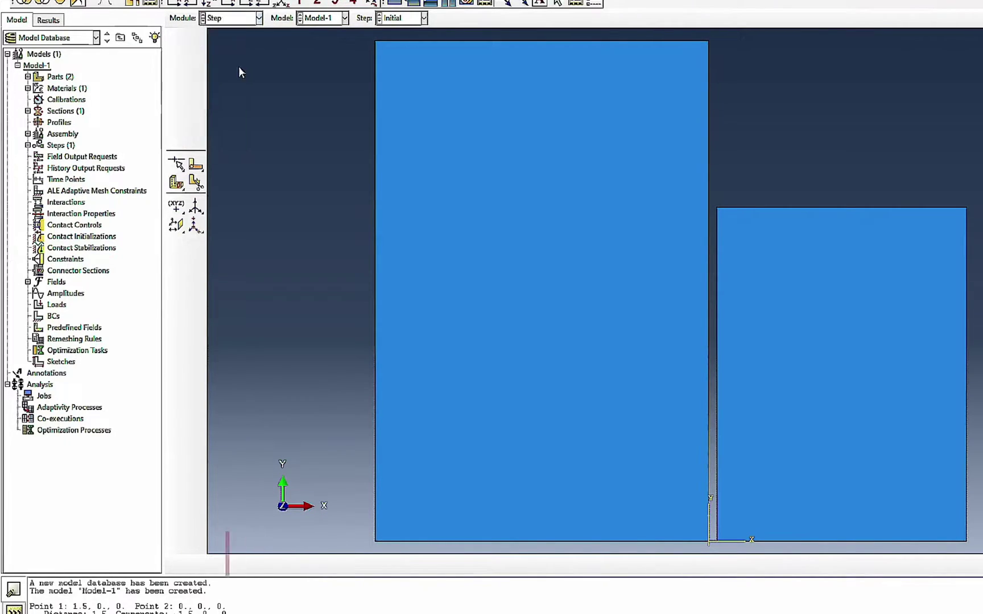
{"action": "left_click", "coordinate": [179, 44]}
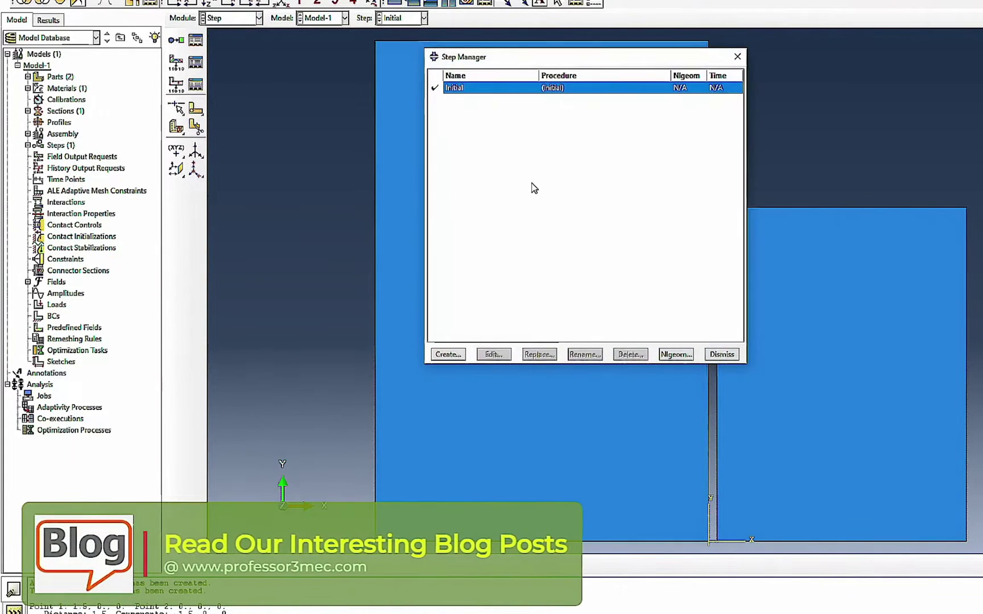
{"action": "left_click", "coordinate": [448, 354]}
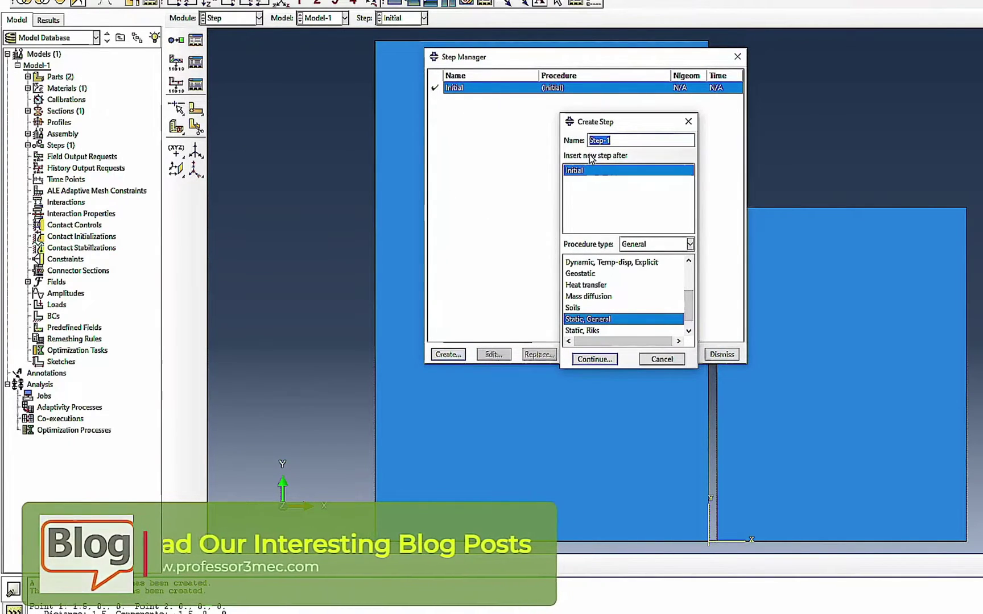
{"action": "left_click", "coordinate": [594, 359]}
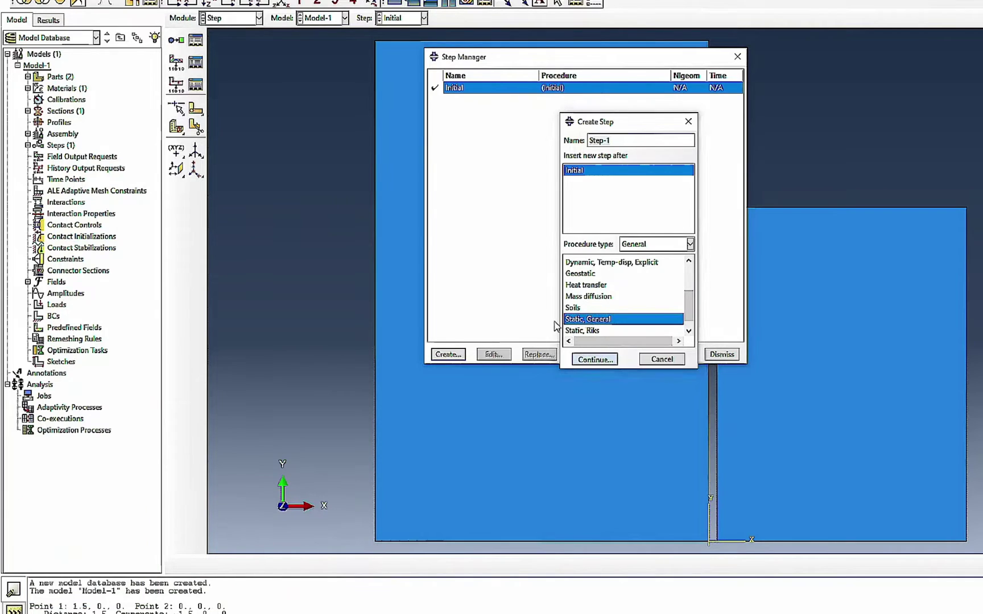
Set Step-1's initial and maximum increment sizes to 0.1 and save it
{"action": "left_click", "coordinate": [323, 140]}
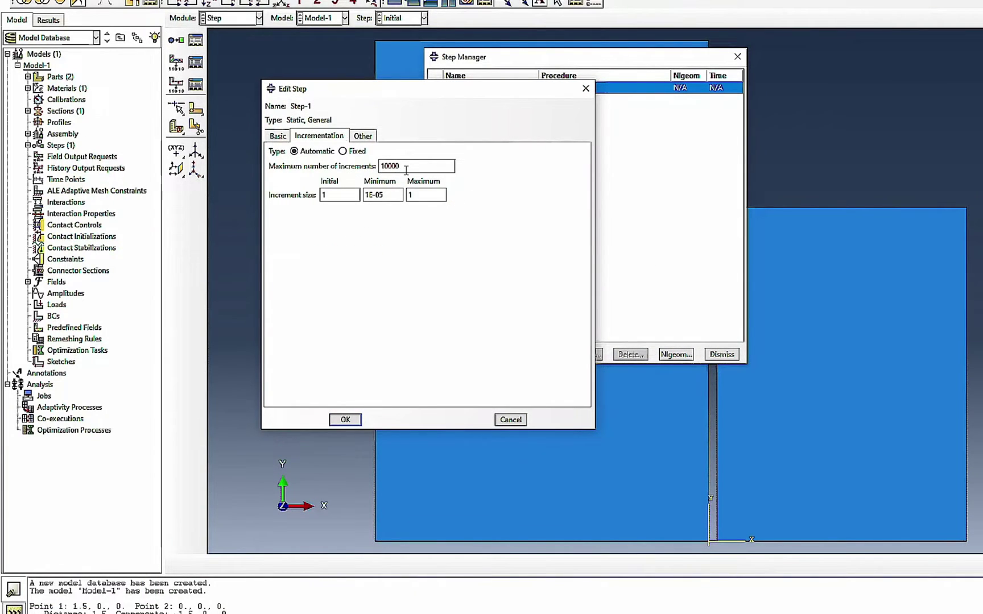
{"action": "key", "text": "Tab"}
{"action": "type", "text": "0.1"}
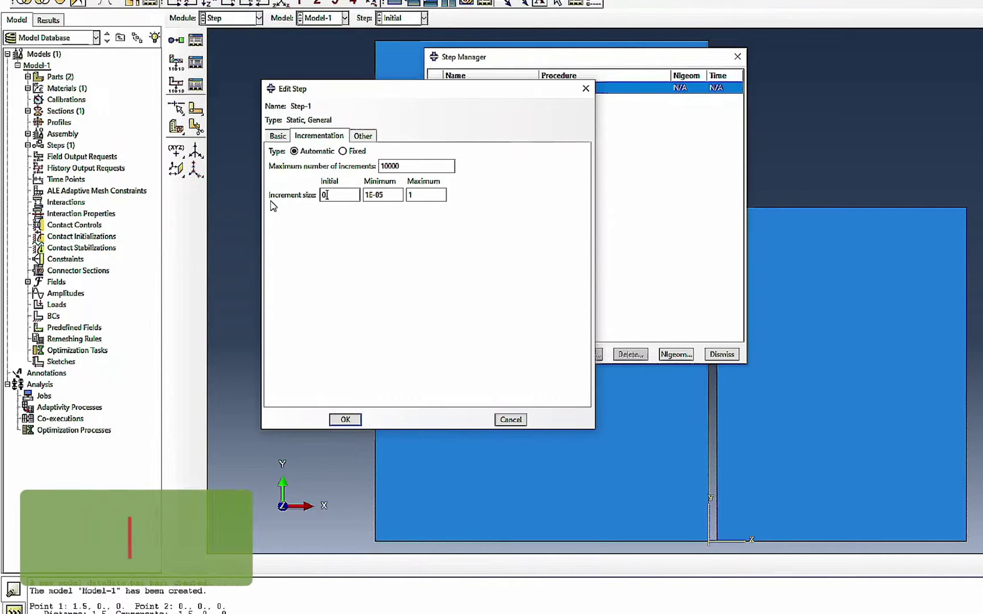
{"action": "left_click", "coordinate": [426, 195]}
{"action": "double_click", "coordinate": [426, 193]}
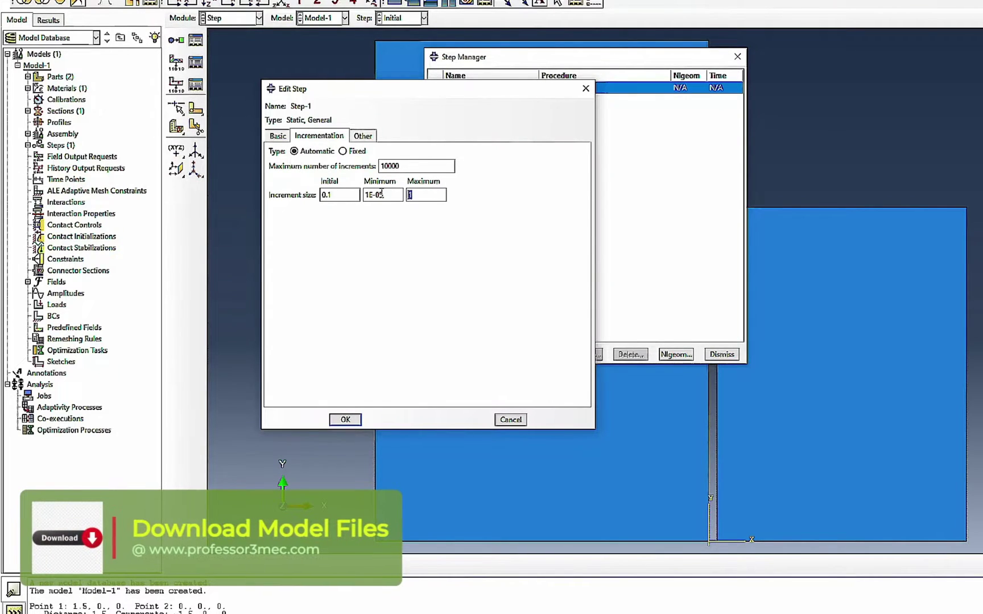
{"action": "type", "text": "0.1"}
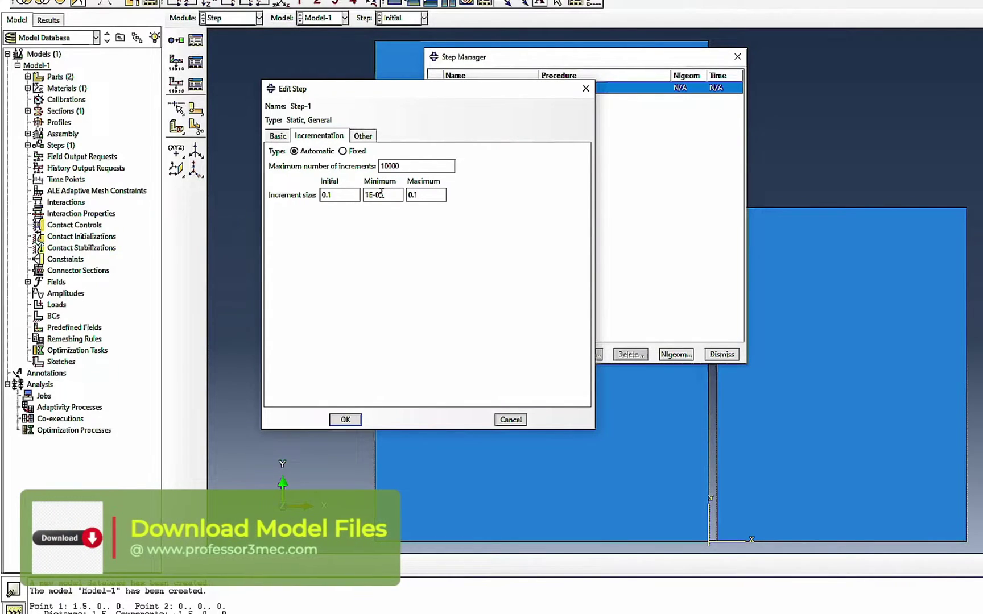
{"action": "left_click", "coordinate": [345, 419]}
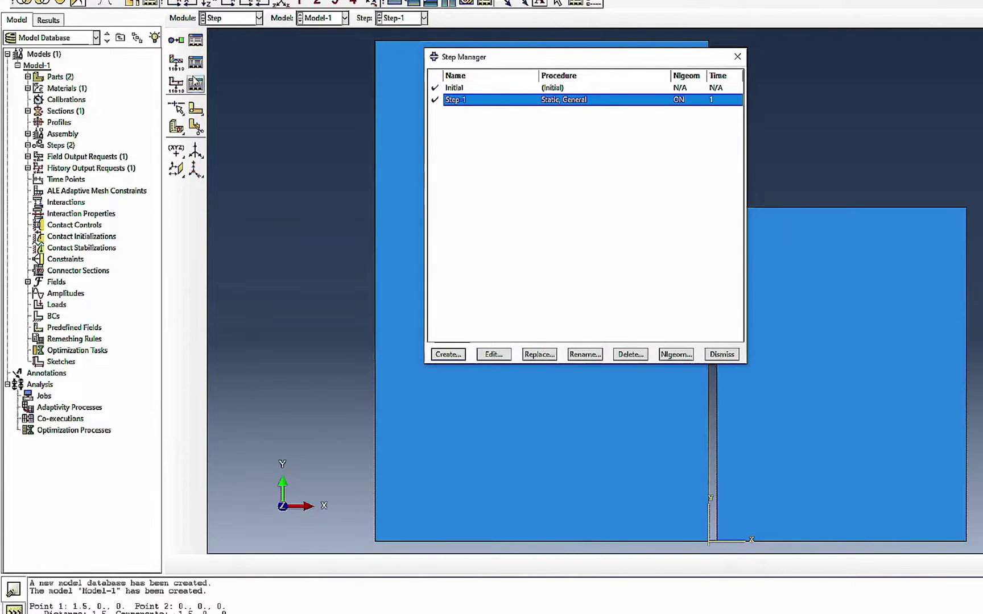
{"action": "left_click", "coordinate": [713, 356]}
{"action": "left_click", "coordinate": [227, 18]}
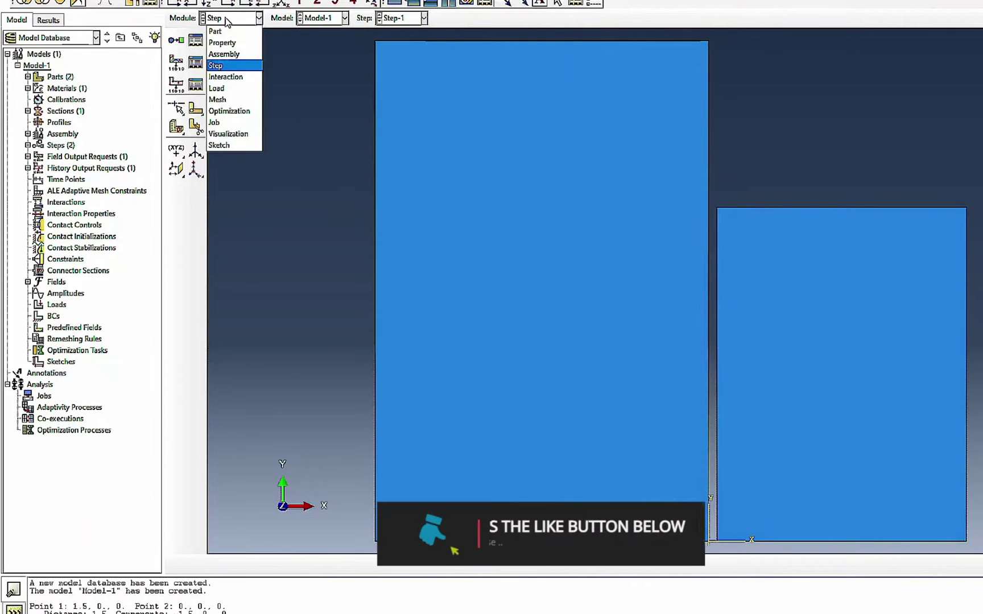
In the Interaction module, define surface-to-surface contact: left part's right edge master, right part's left edge slave
{"action": "left_click", "coordinate": [225, 76]}
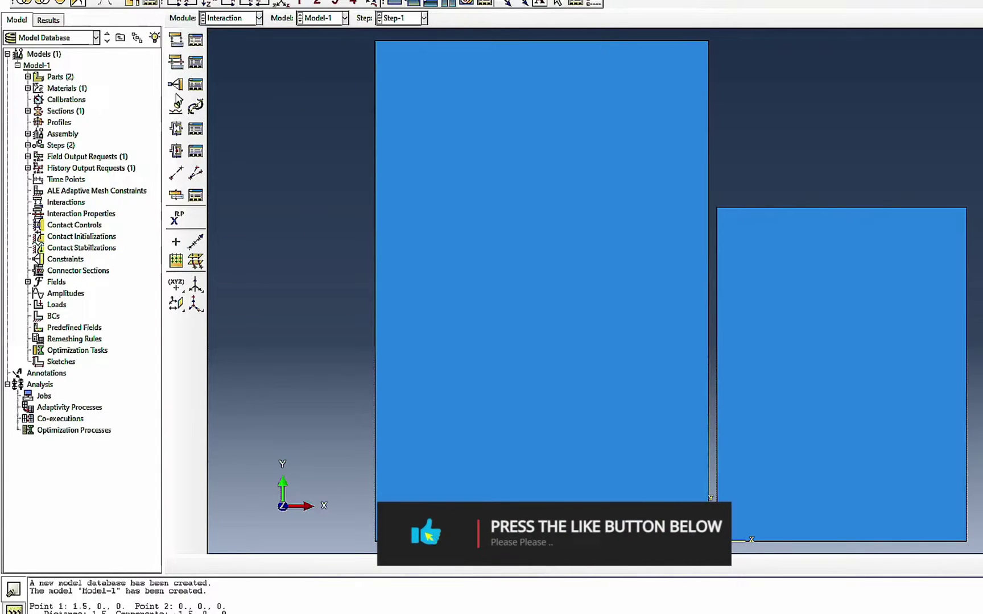
{"action": "left_click", "coordinate": [175, 40]}
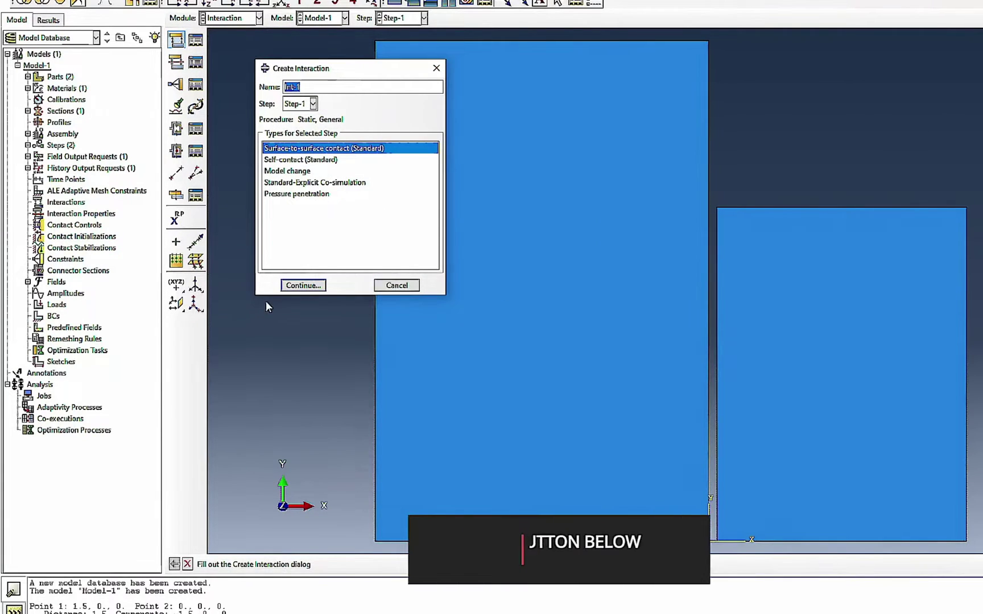
{"action": "left_click", "coordinate": [303, 286]}
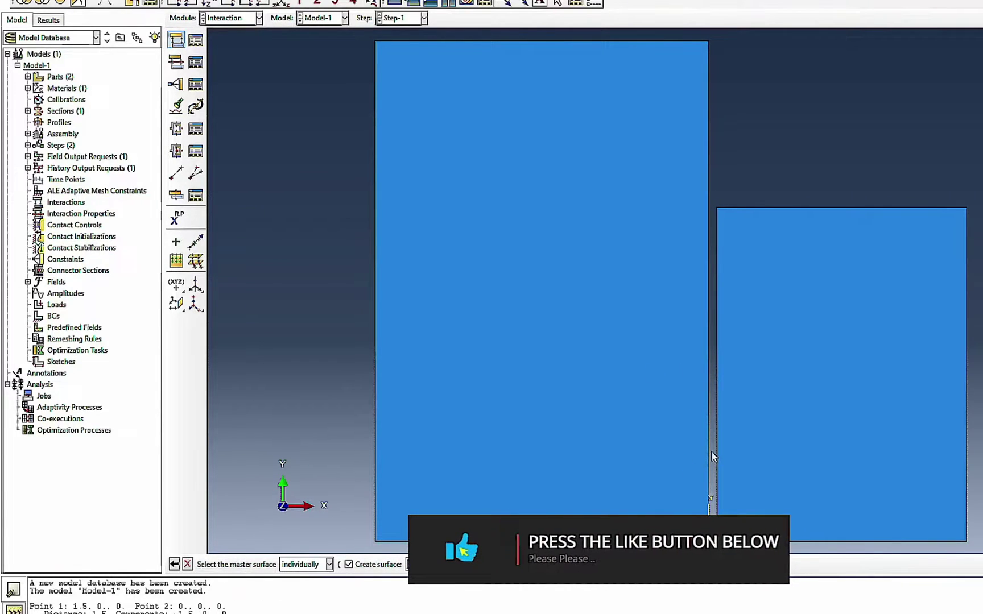
{"action": "left_click", "coordinate": [708, 284]}
{"action": "left_click", "coordinate": [480, 564]}
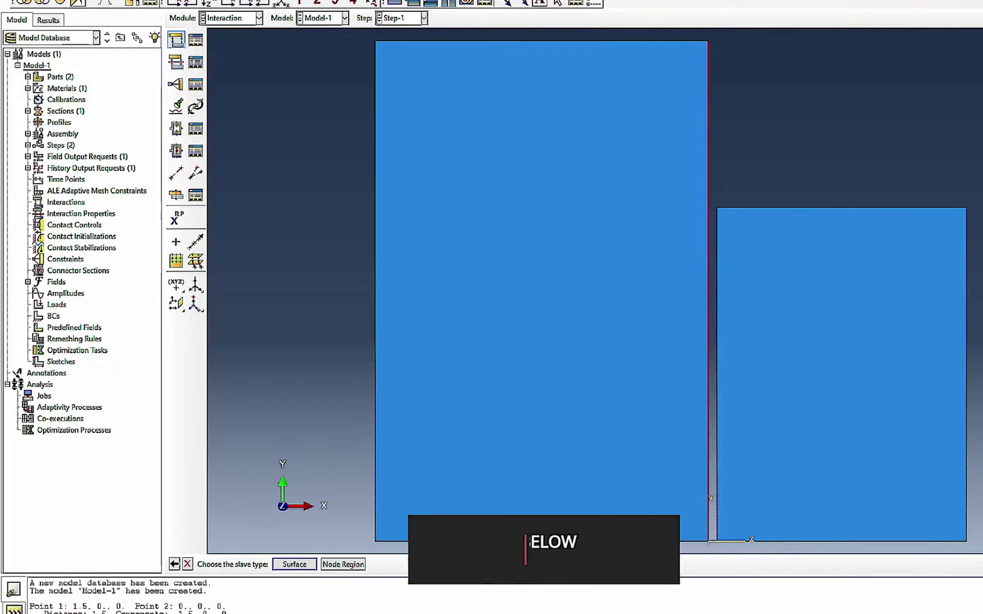
{"action": "left_click", "coordinate": [294, 564]}
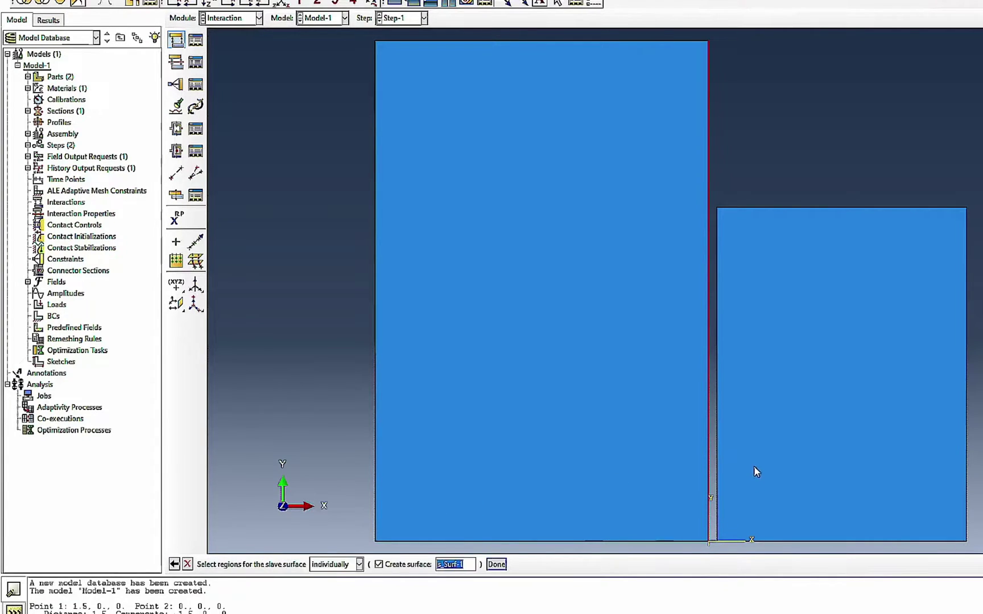
{"action": "left_click", "coordinate": [717, 441]}
{"action": "left_click", "coordinate": [495, 565]}
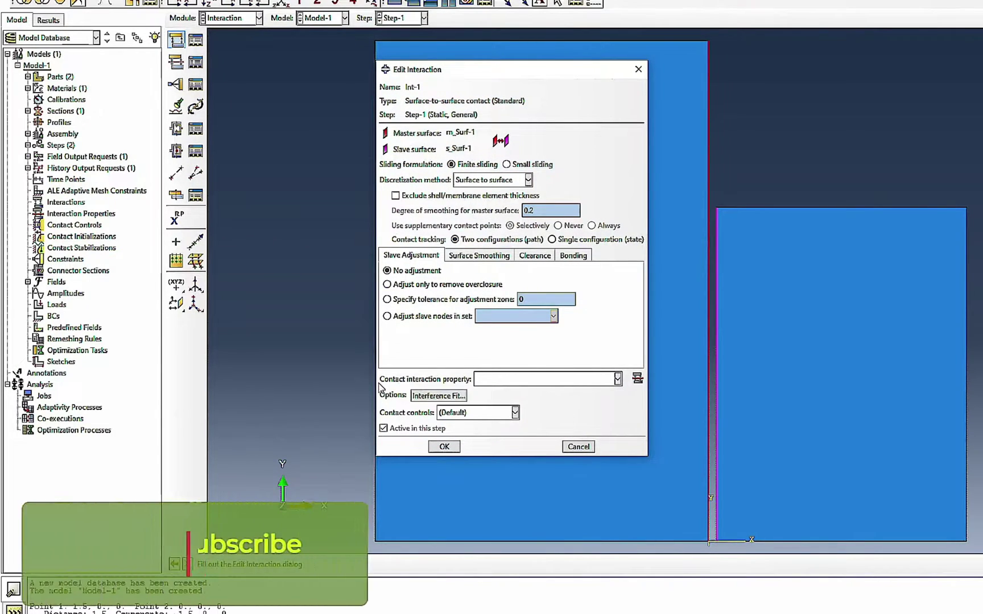
Create Contact property IntProp-1 with Penalty tangential friction and friction coefficient 0.1
{"action": "left_click", "coordinate": [637, 380]}
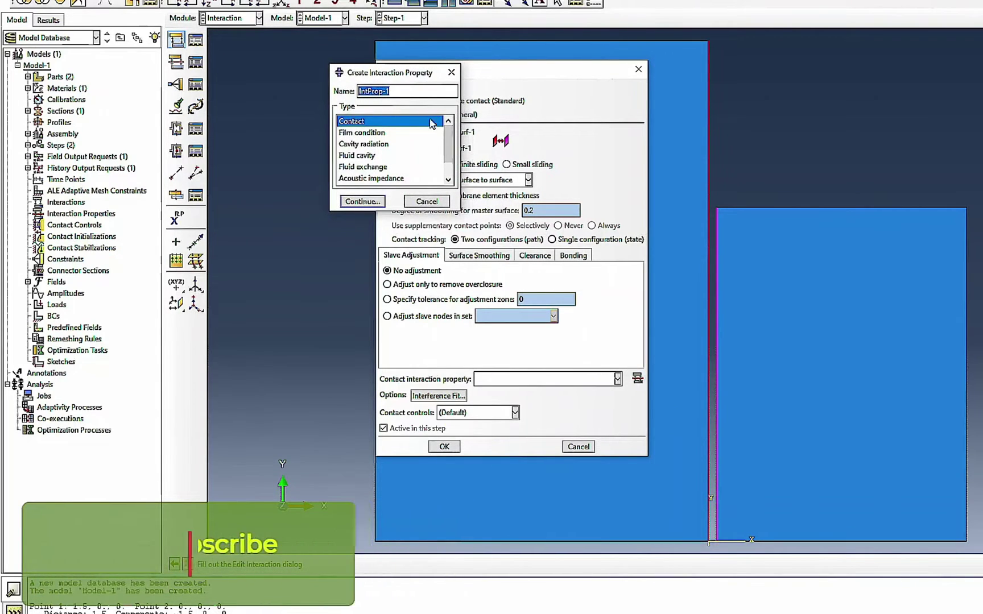
{"action": "left_click", "coordinate": [355, 202]}
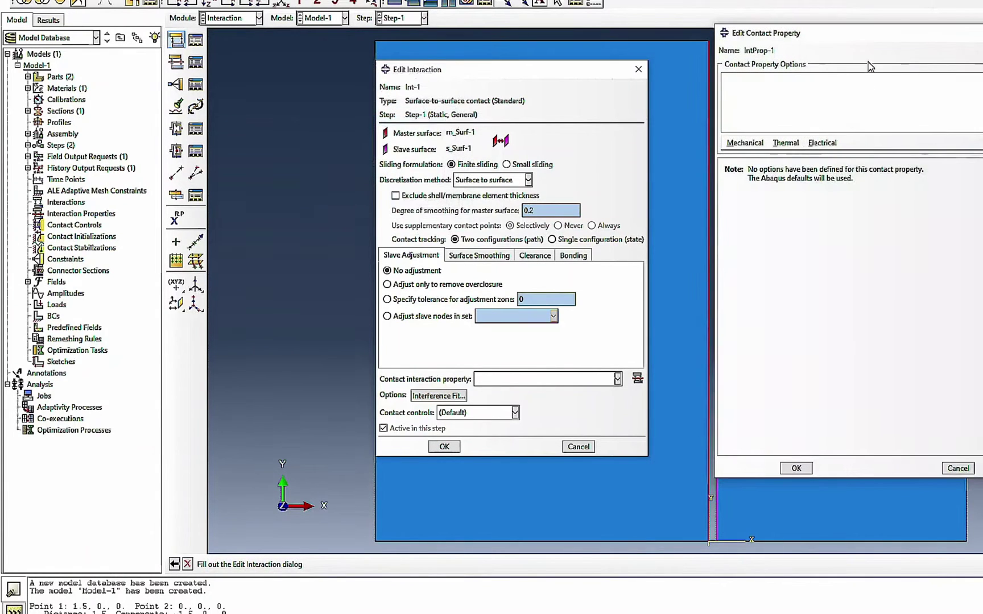
{"action": "left_click_drag", "start_coordinate": [859, 39], "coordinate": [321, 10]}
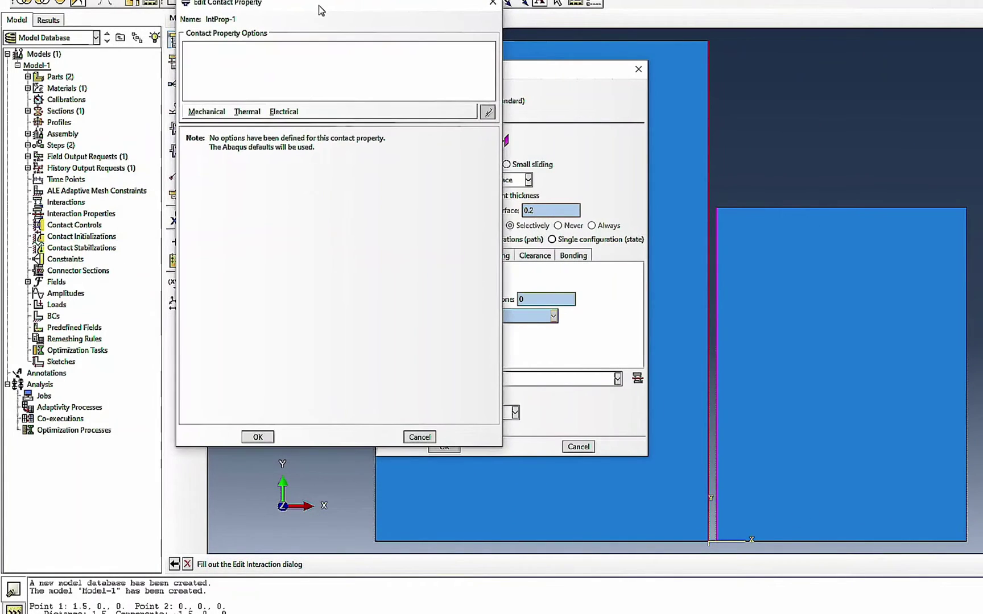
{"action": "left_click", "coordinate": [206, 112]}
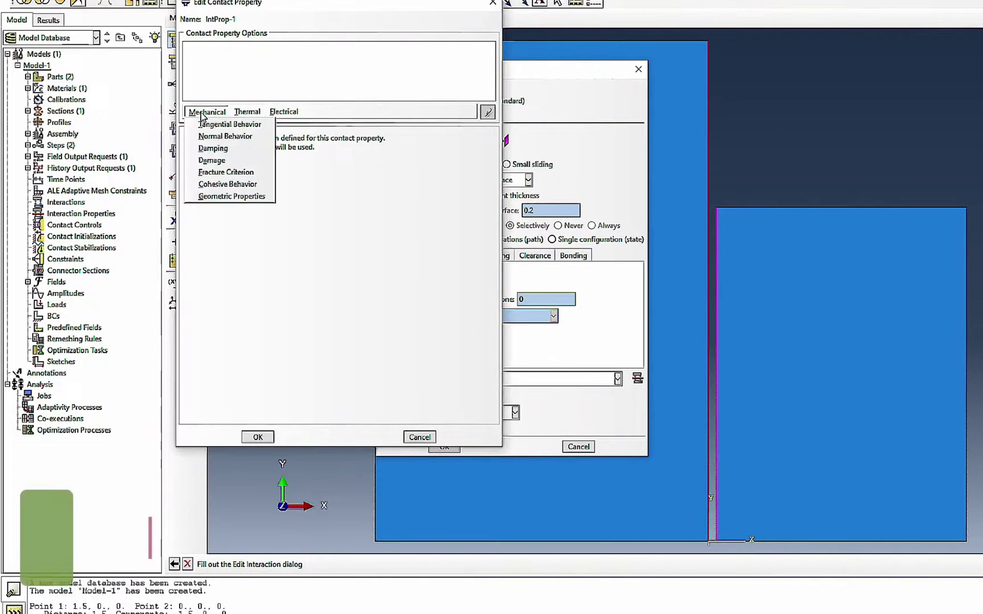
{"action": "left_click", "coordinate": [232, 125]}
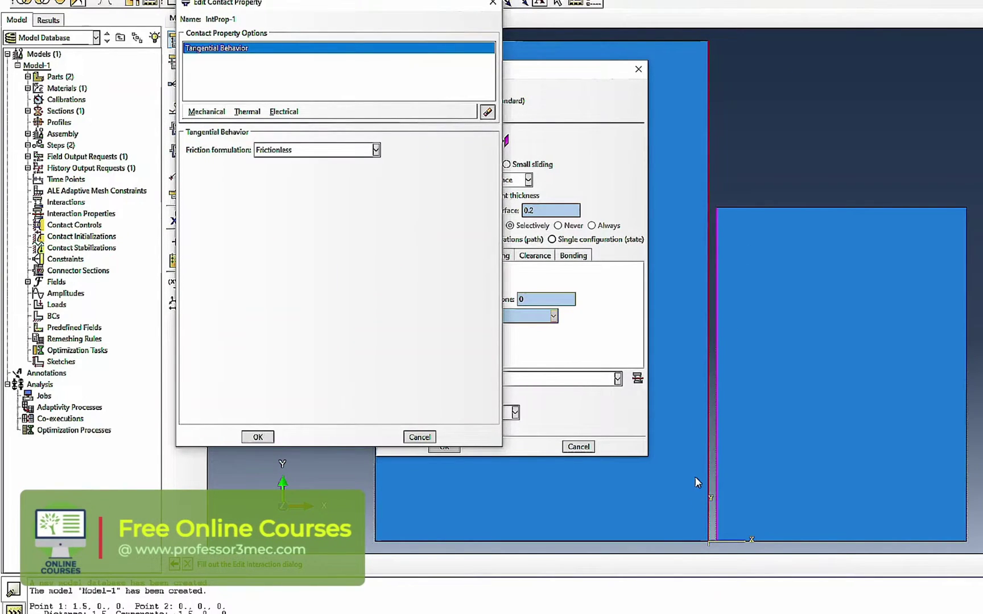
{"action": "left_click", "coordinate": [274, 152]}
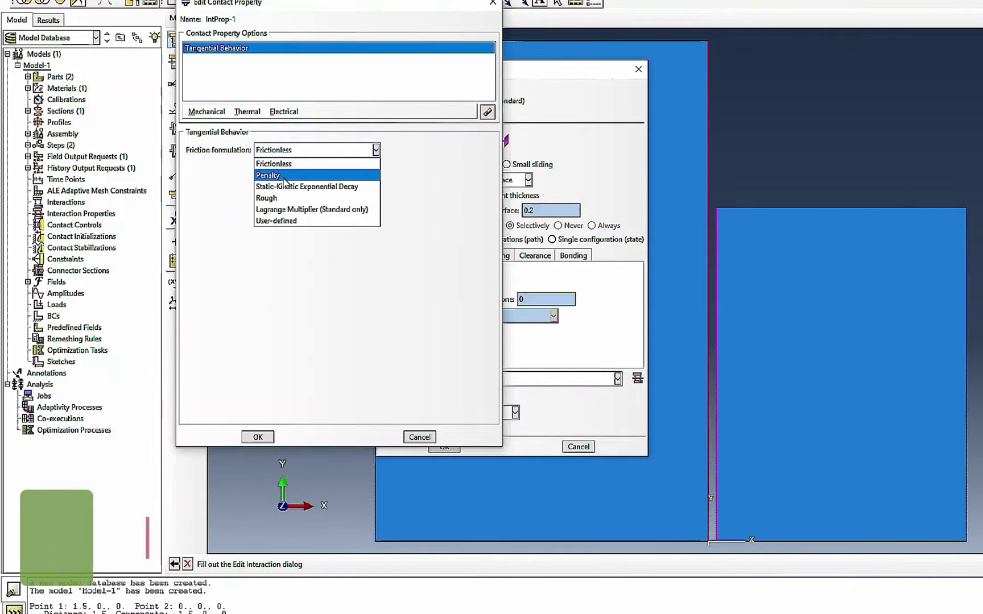
{"action": "left_click", "coordinate": [284, 177]}
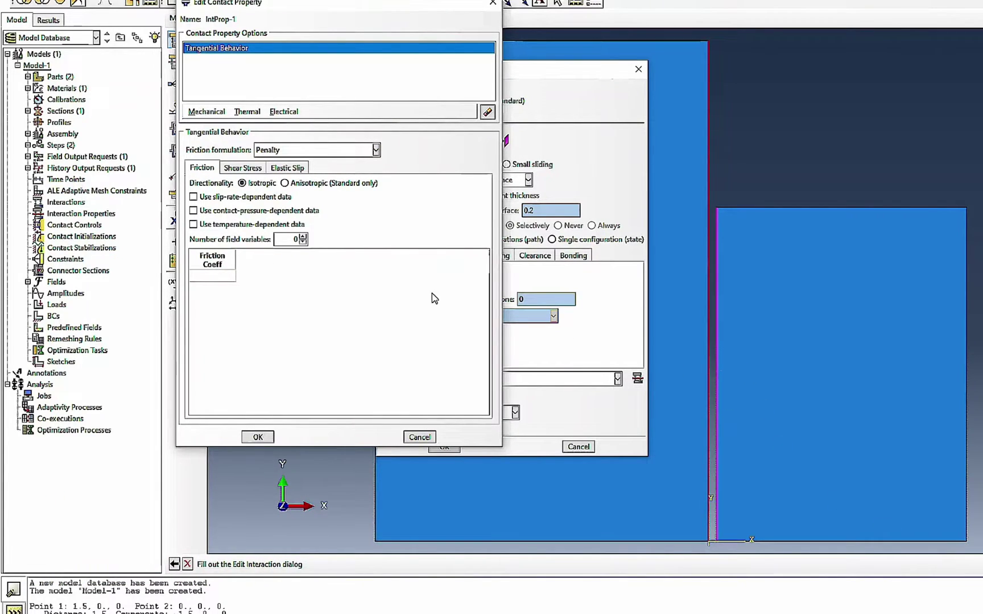
{"action": "left_click", "coordinate": [205, 276]}
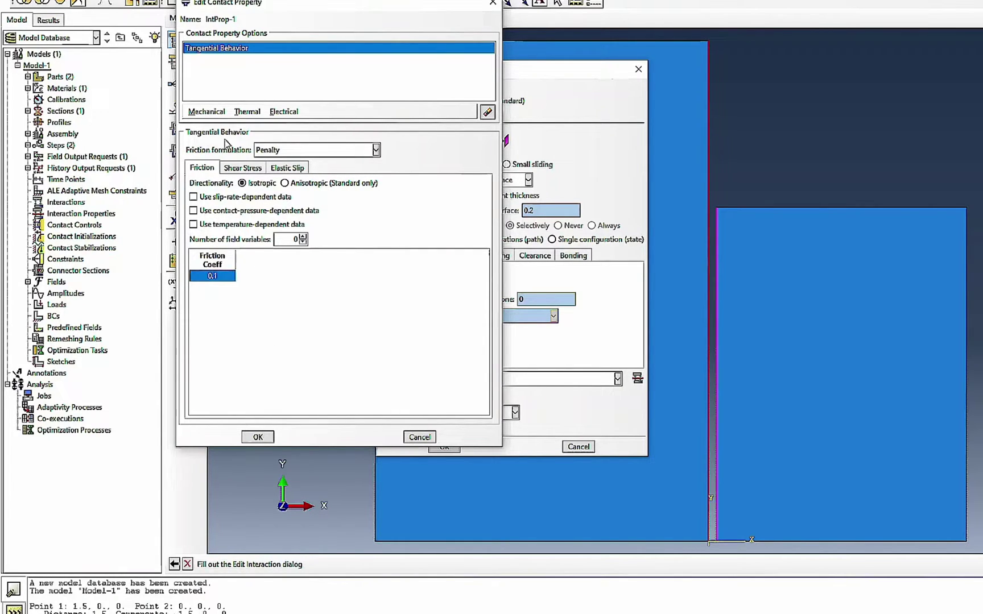
{"action": "left_click", "coordinate": [219, 112]}
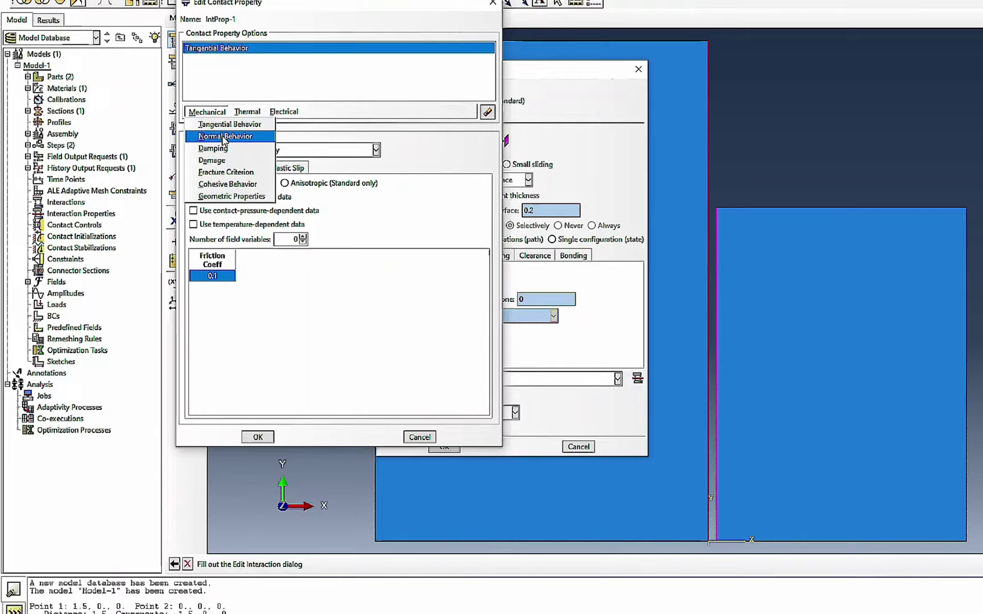
Add Exponential normal behaviour to IntProp-1 with pressure 200 at zero clearance, filling the clearance table
{"action": "left_click", "coordinate": [225, 136]}
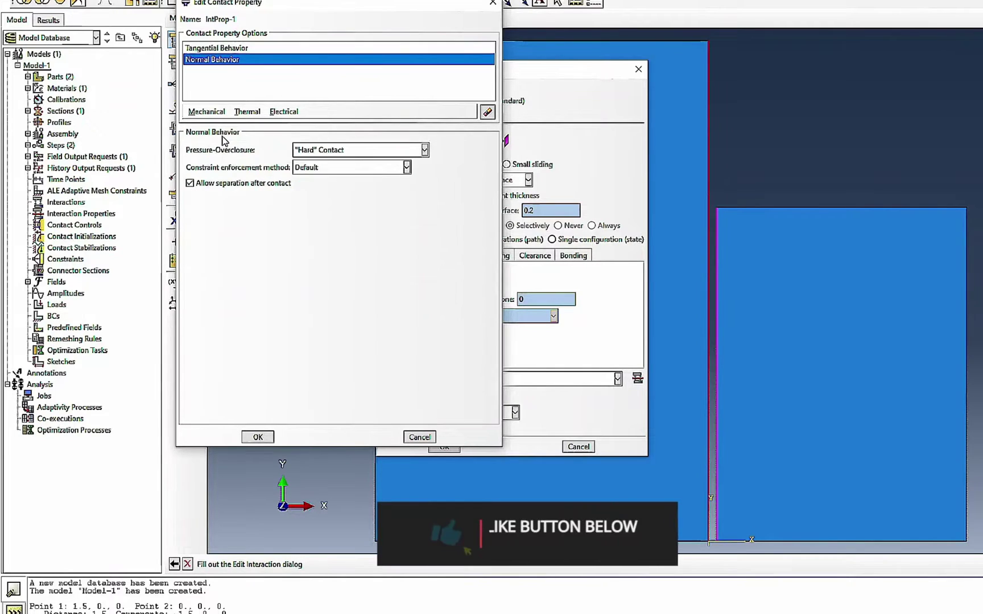
{"action": "left_click", "coordinate": [316, 151]}
{"action": "left_click", "coordinate": [317, 165]}
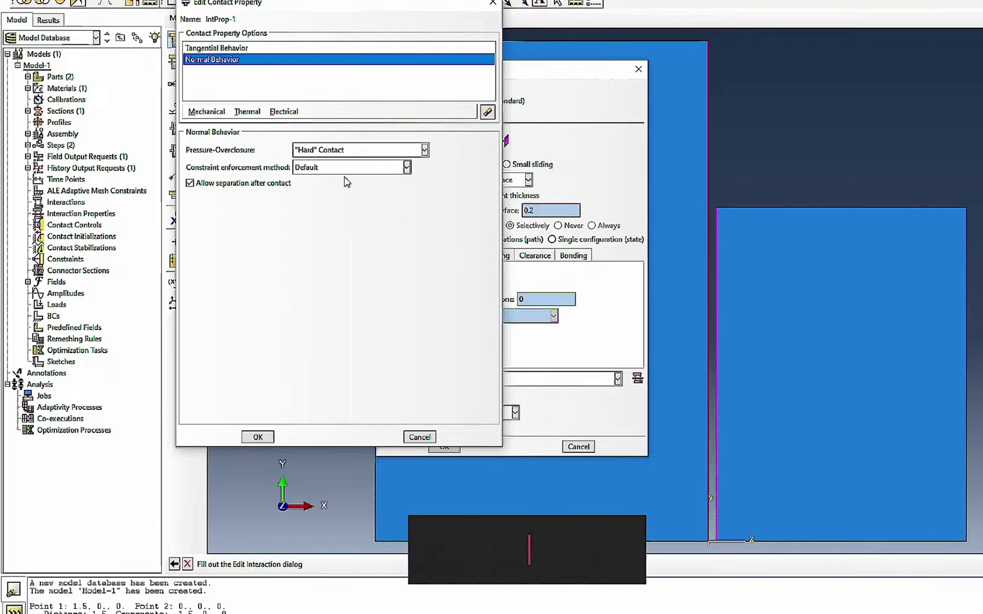
{"action": "left_click", "coordinate": [317, 151]}
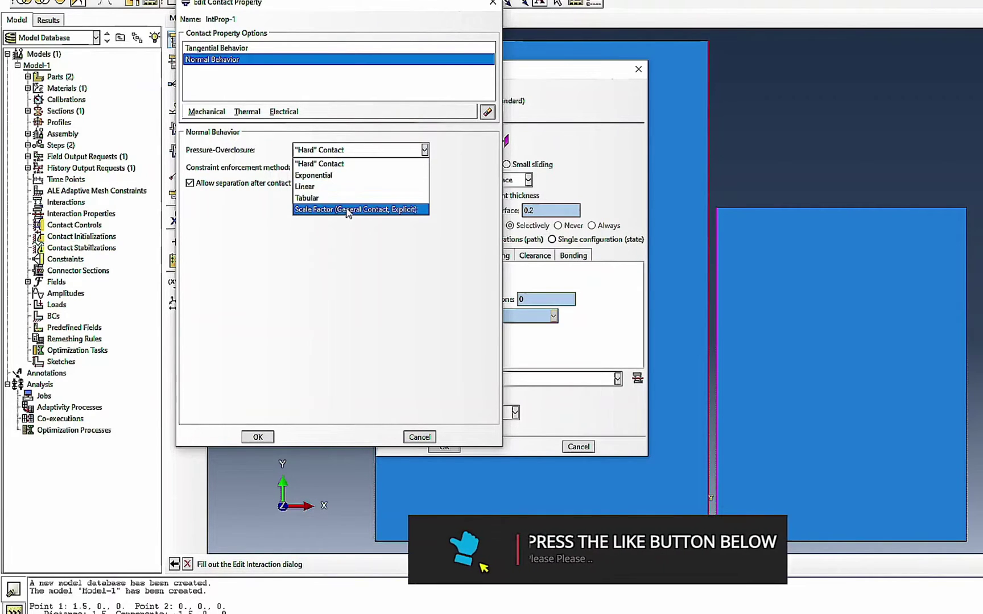
{"action": "left_click", "coordinate": [319, 176]}
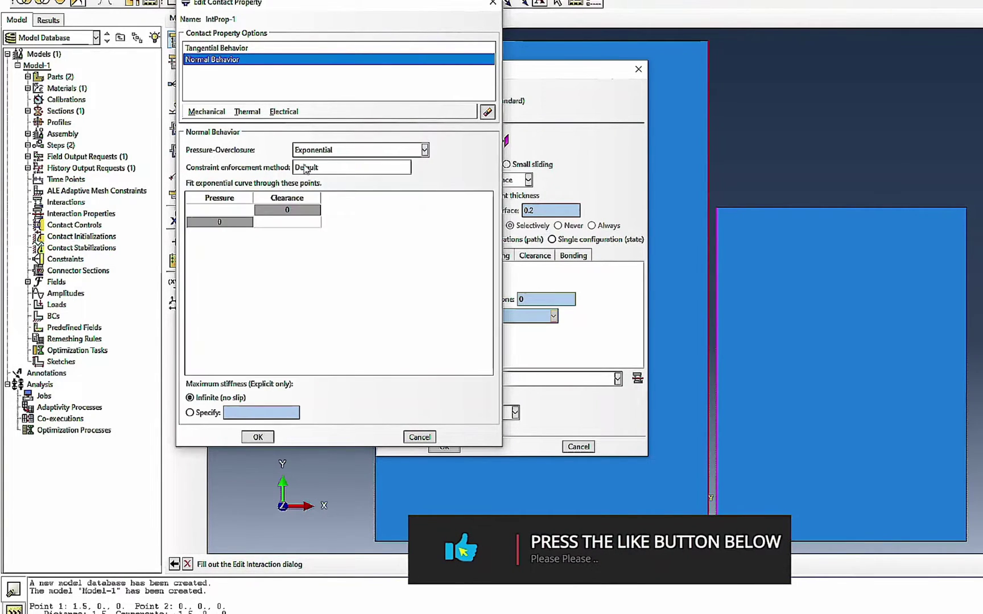
{"action": "left_click", "coordinate": [224, 210]}
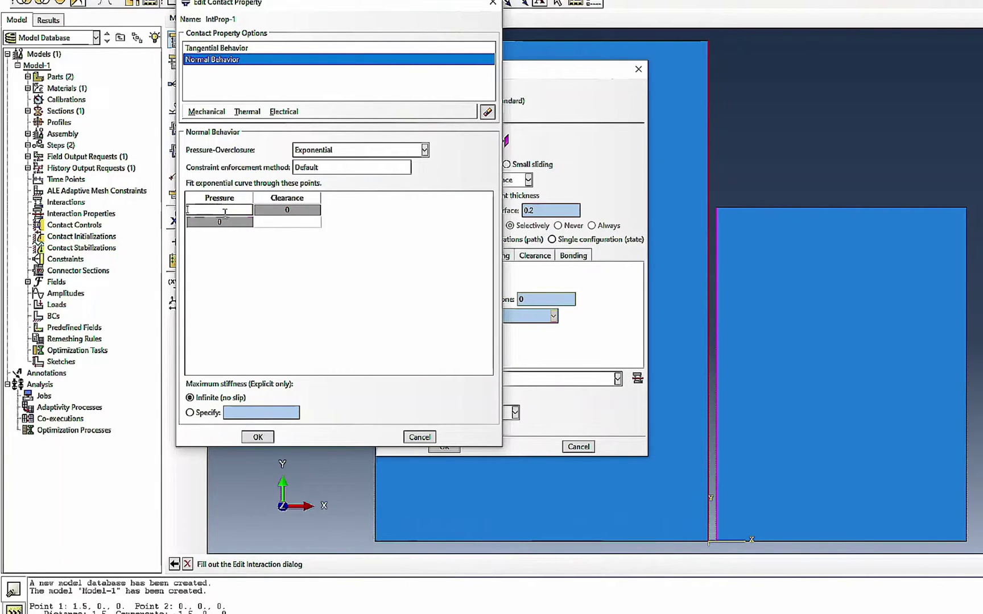
{"action": "type", "text": "200"}
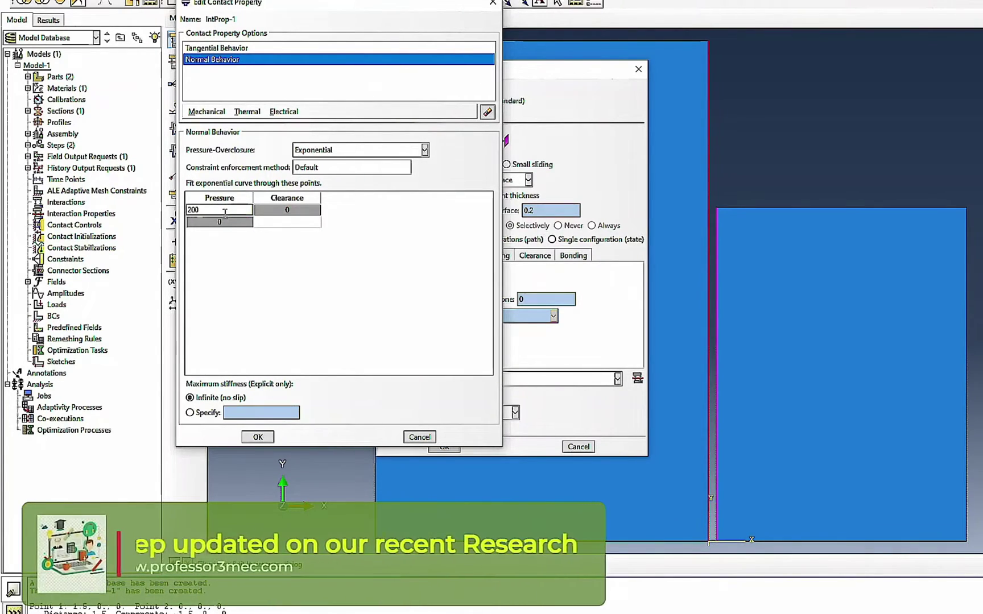
{"action": "left_click", "coordinate": [276, 222]}
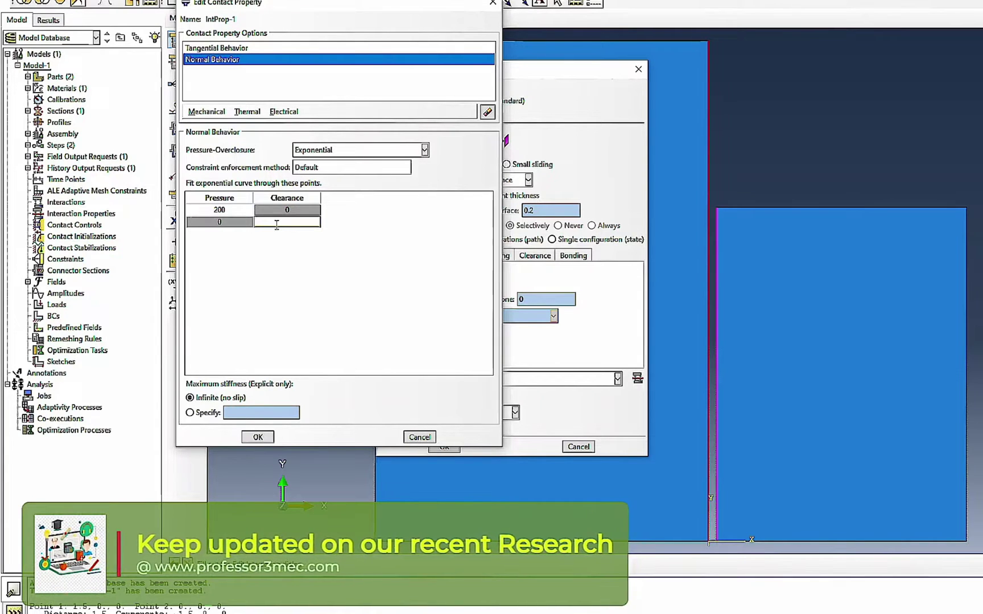
{"action": "type", "text": "0.1"}
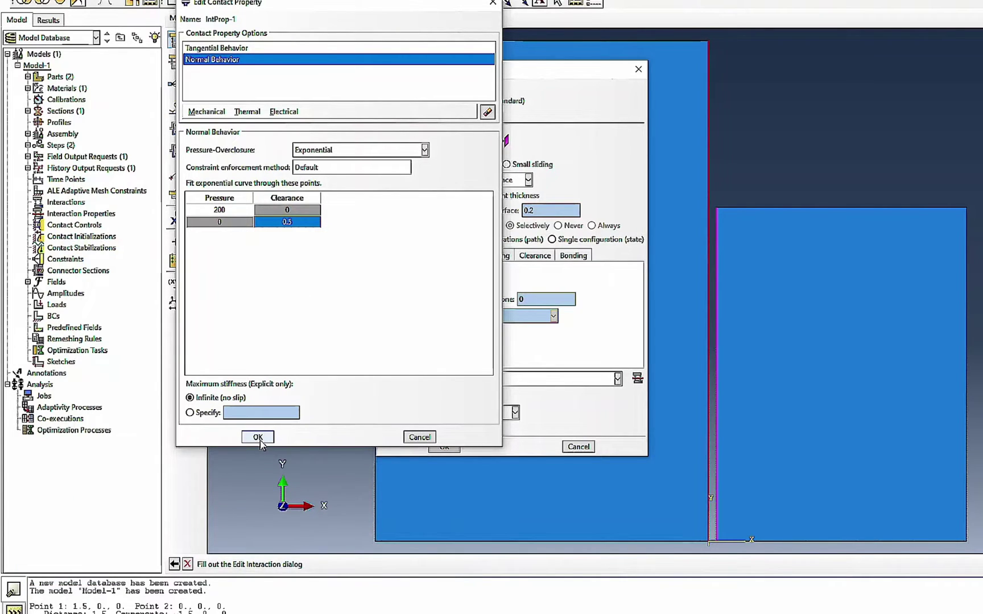
{"action": "left_click", "coordinate": [310, 152]}
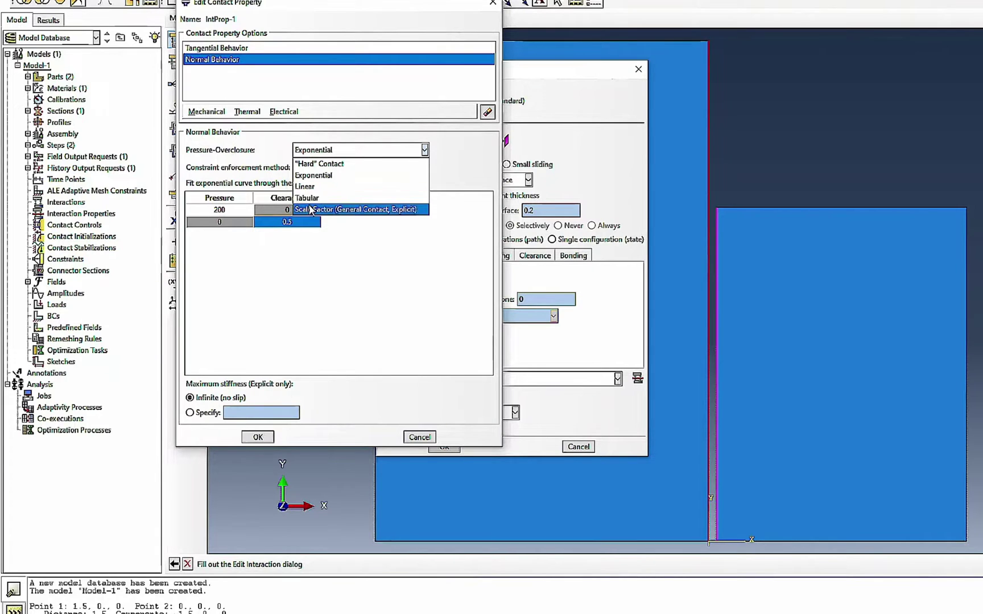
{"action": "left_click", "coordinate": [262, 437]}
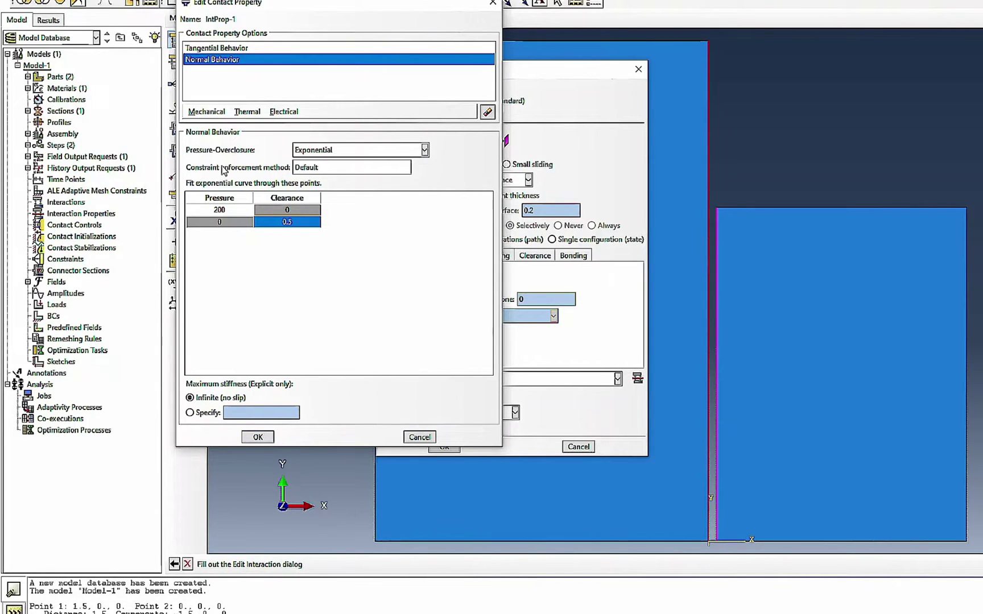
Save IntProp-1 and create contact interaction Int-1 using it
{"action": "left_click", "coordinate": [245, 111]}
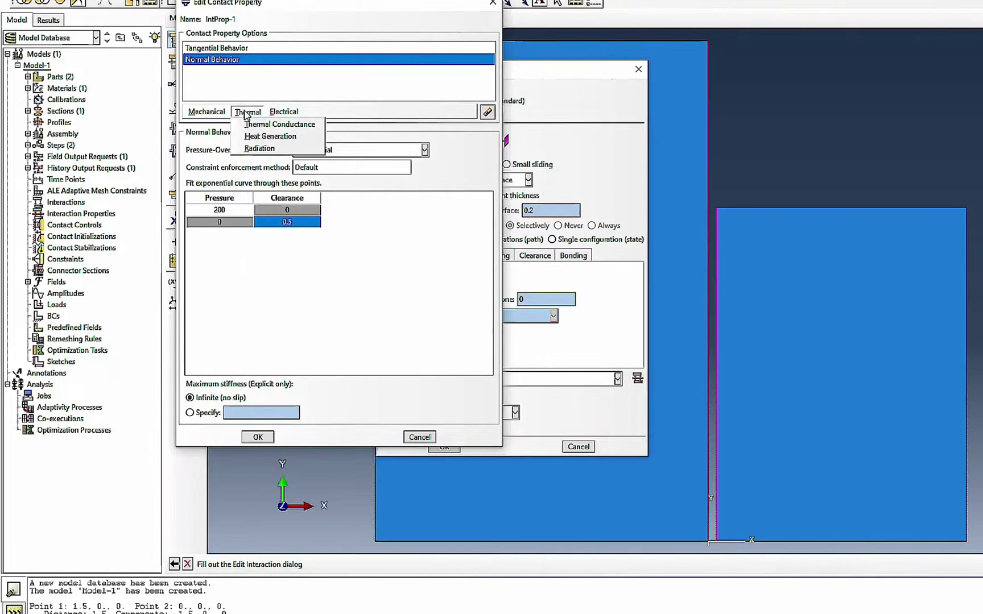
{"action": "left_click", "coordinate": [196, 113]}
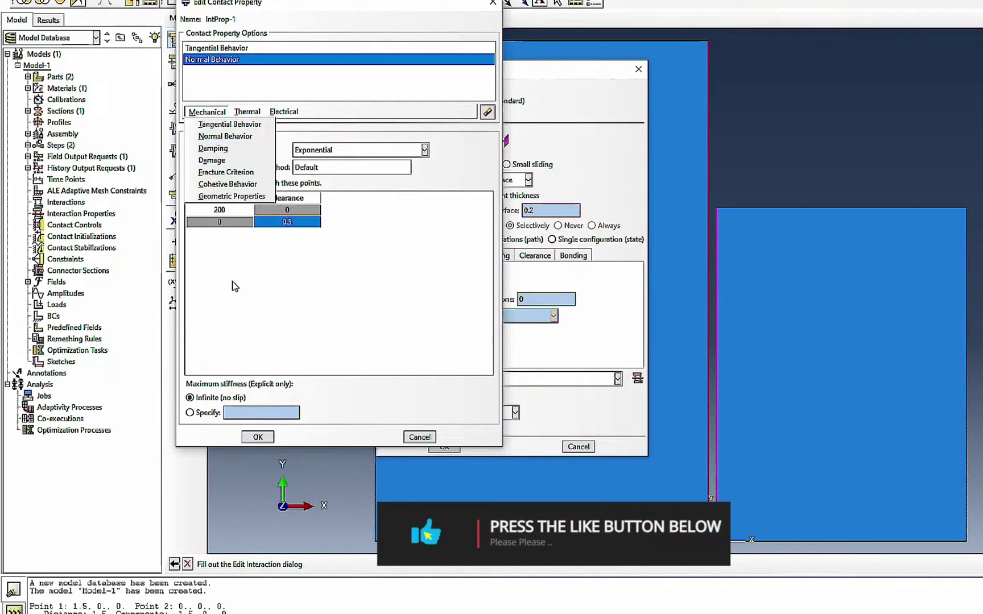
{"action": "left_click", "coordinate": [255, 436]}
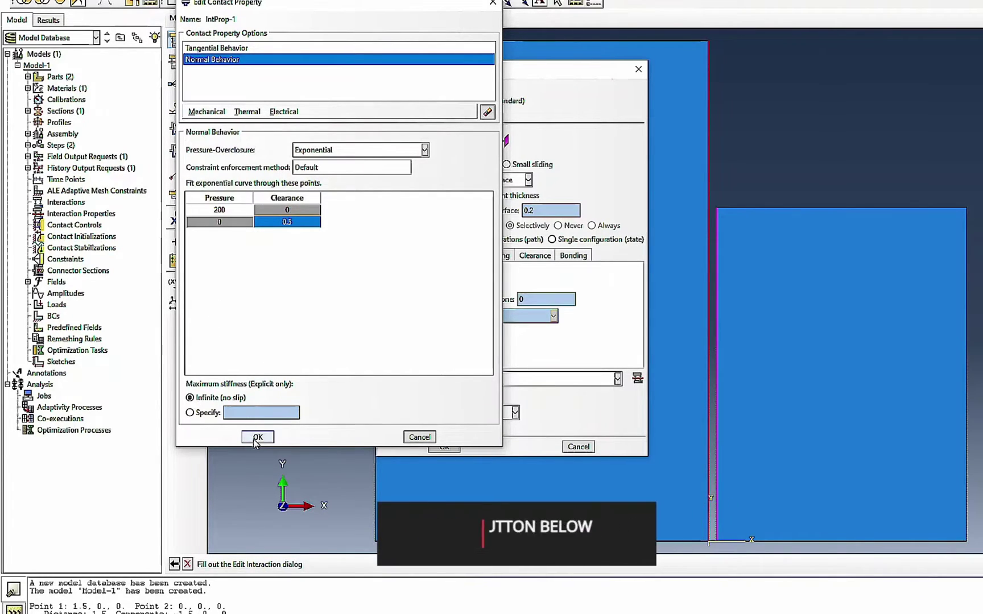
{"action": "left_click", "coordinate": [256, 437]}
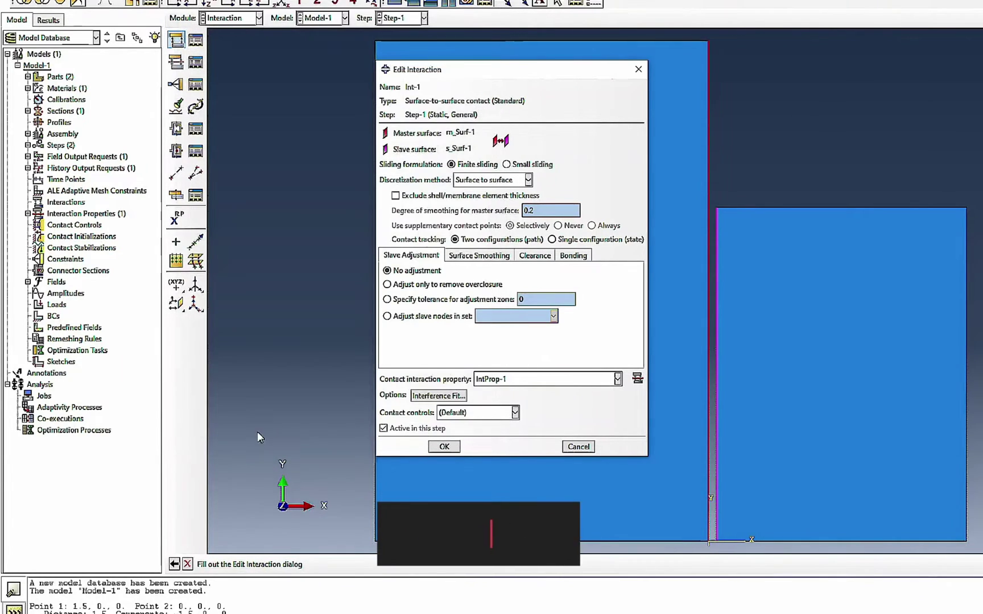
{"action": "left_click", "coordinate": [444, 446]}
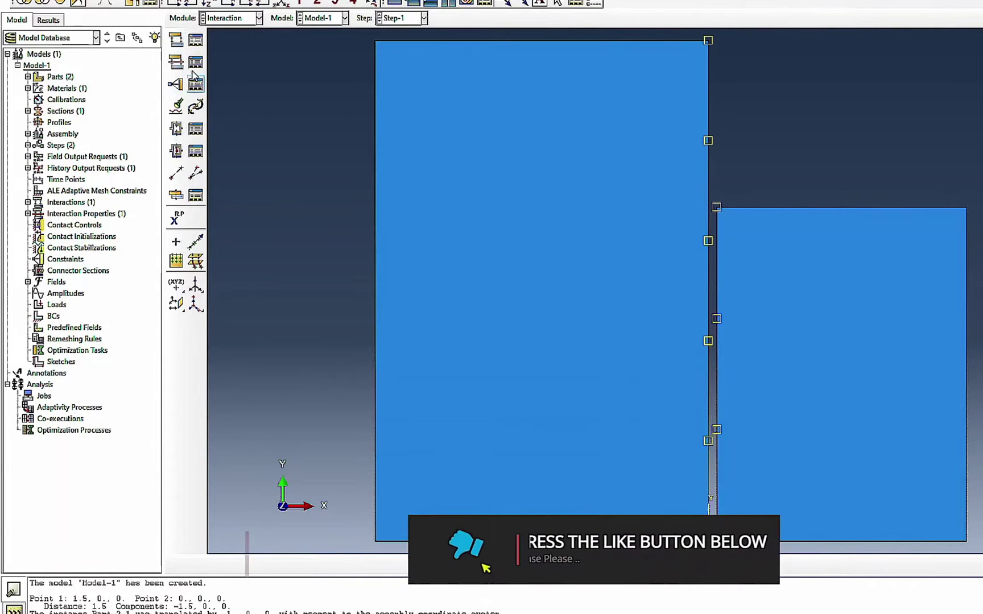
In the Load module, create BC-1 fixing the left part's bottom edge with U1 = U2 = 0
{"action": "left_click", "coordinate": [217, 19]}
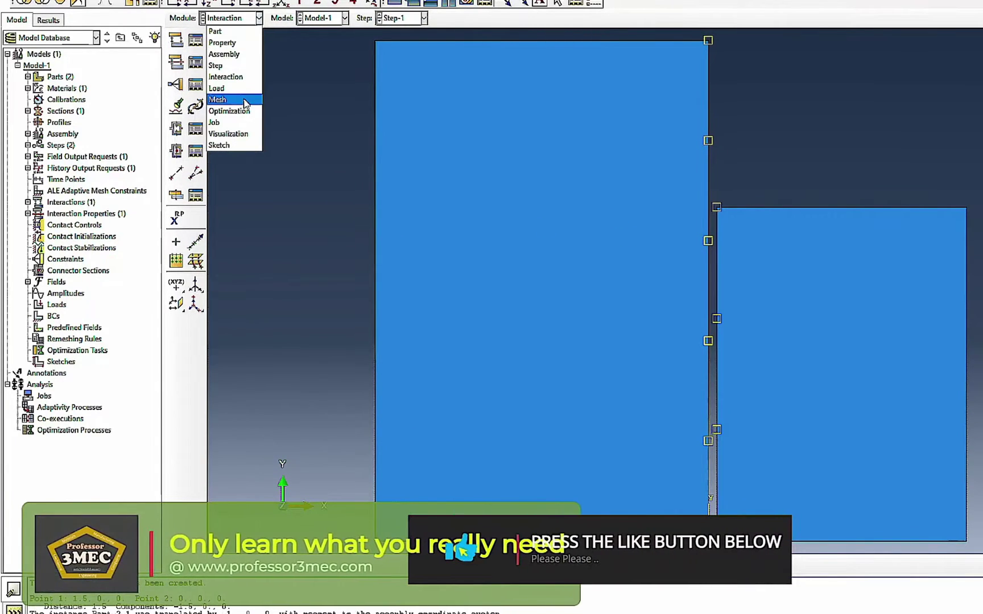
{"action": "left_click", "coordinate": [216, 88]}
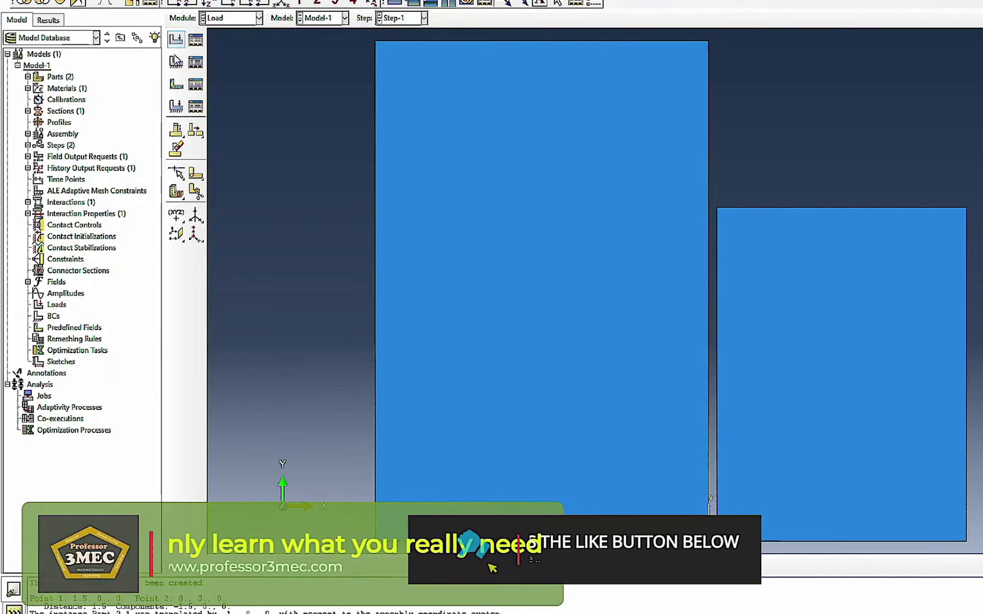
{"action": "left_click", "coordinate": [176, 61]}
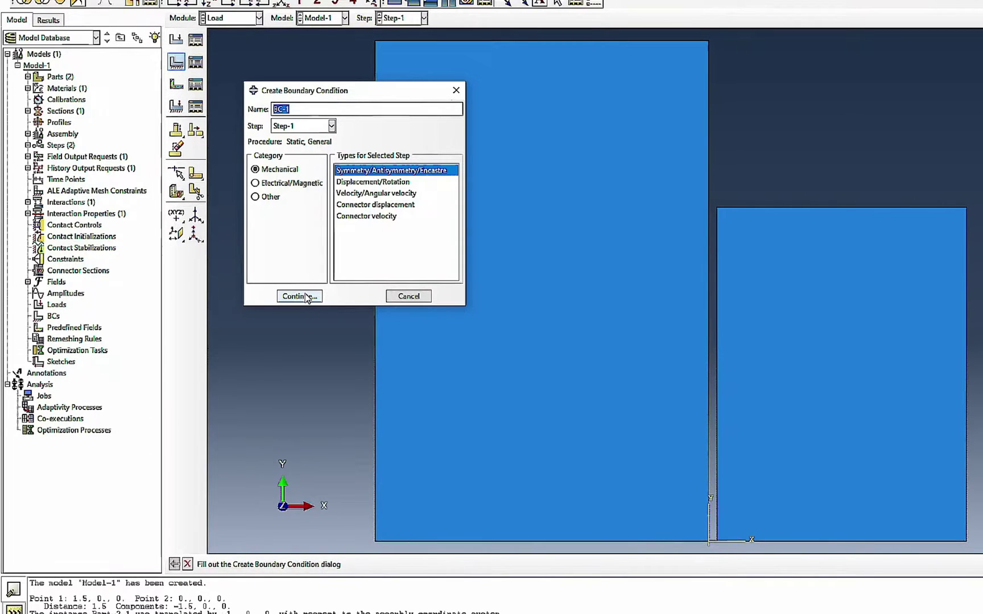
{"action": "left_click", "coordinate": [372, 181]}
{"action": "left_click", "coordinate": [300, 296]}
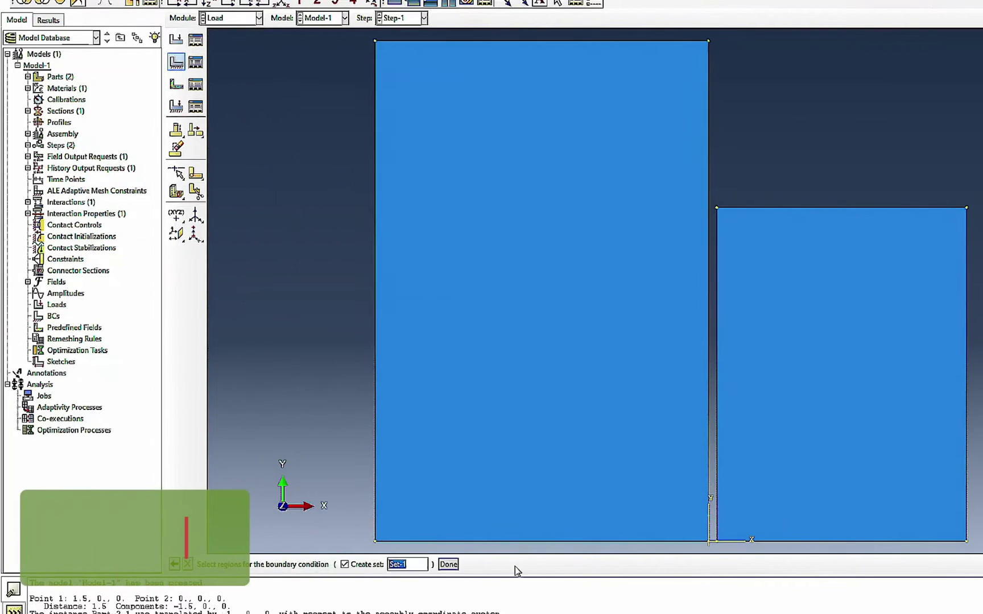
{"action": "left_click", "coordinate": [512, 542]}
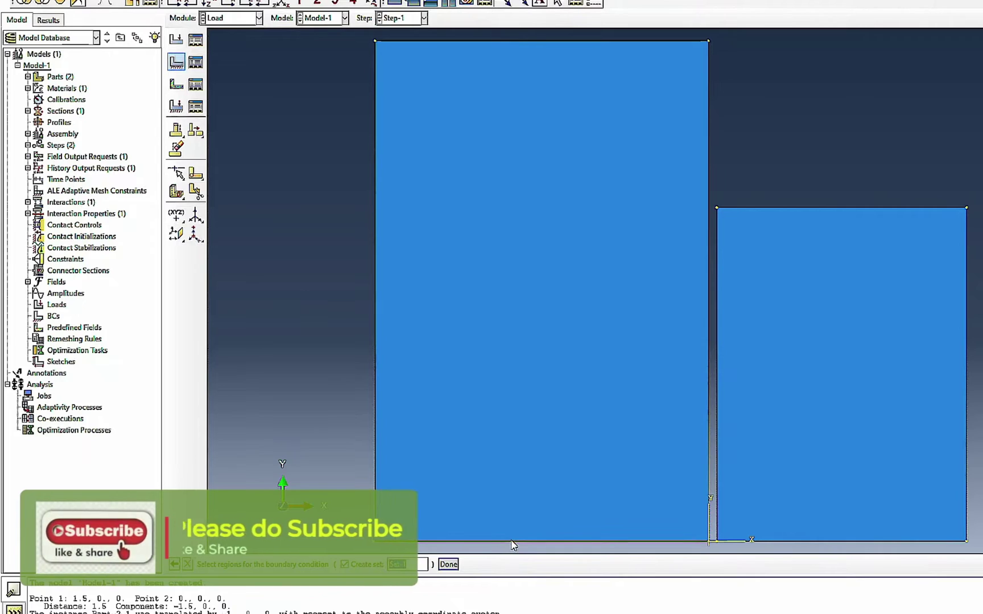
{"action": "left_click", "coordinate": [448, 565]}
{"action": "left_click", "coordinate": [267, 173]}
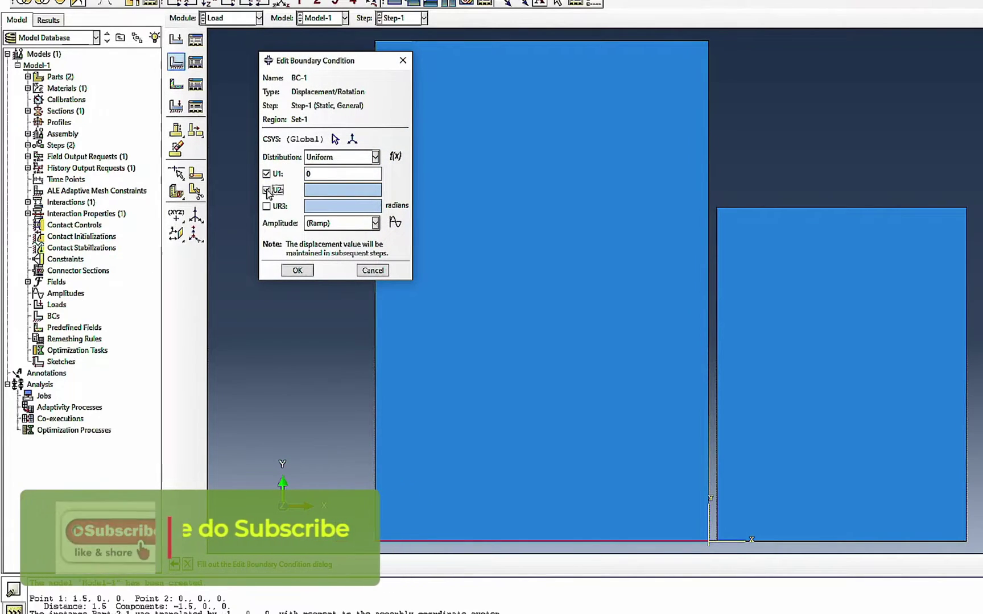
{"action": "left_click", "coordinate": [266, 190]}
{"action": "left_click", "coordinate": [297, 272]}
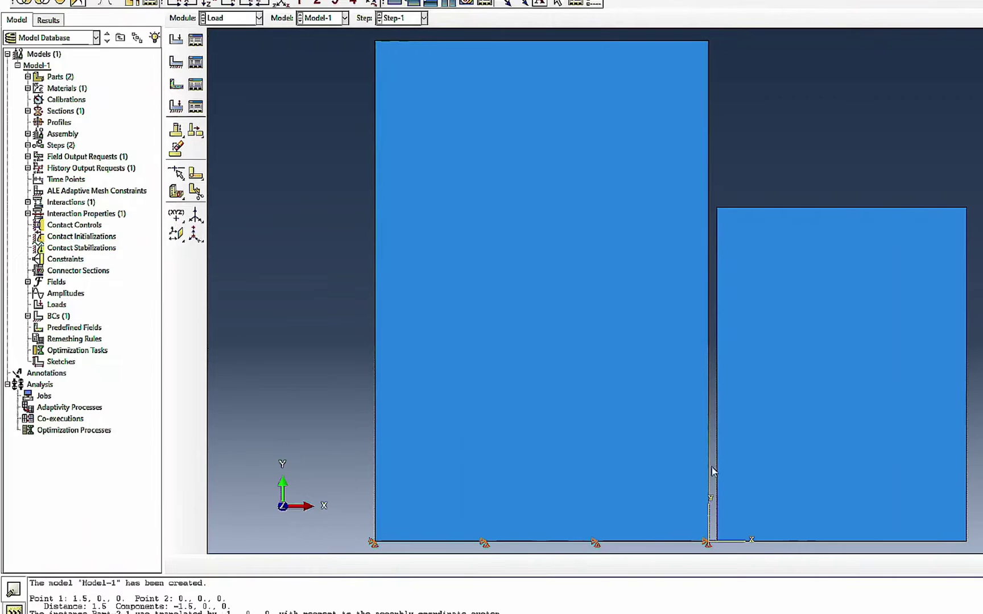
Create BC-2 on the right part's bottom edge restraining only U2
{"action": "left_click", "coordinate": [177, 64]}
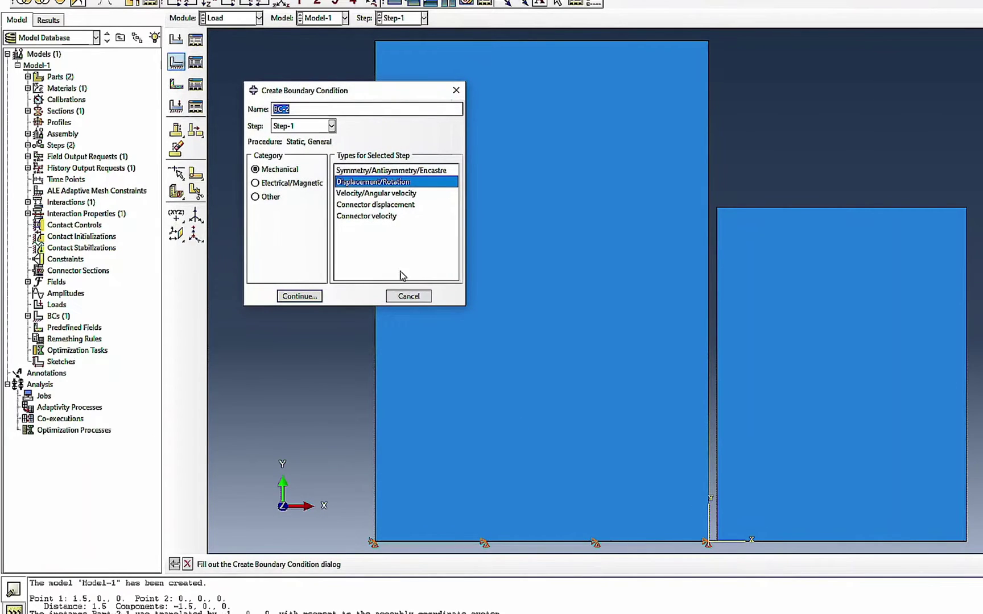
{"action": "left_click", "coordinate": [299, 296]}
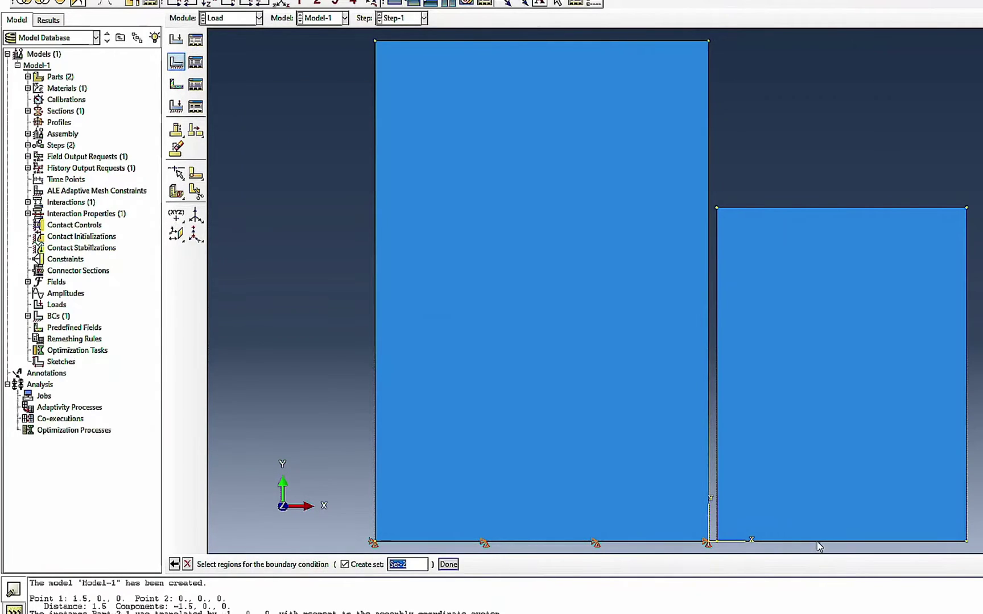
{"action": "left_click", "coordinate": [450, 567]}
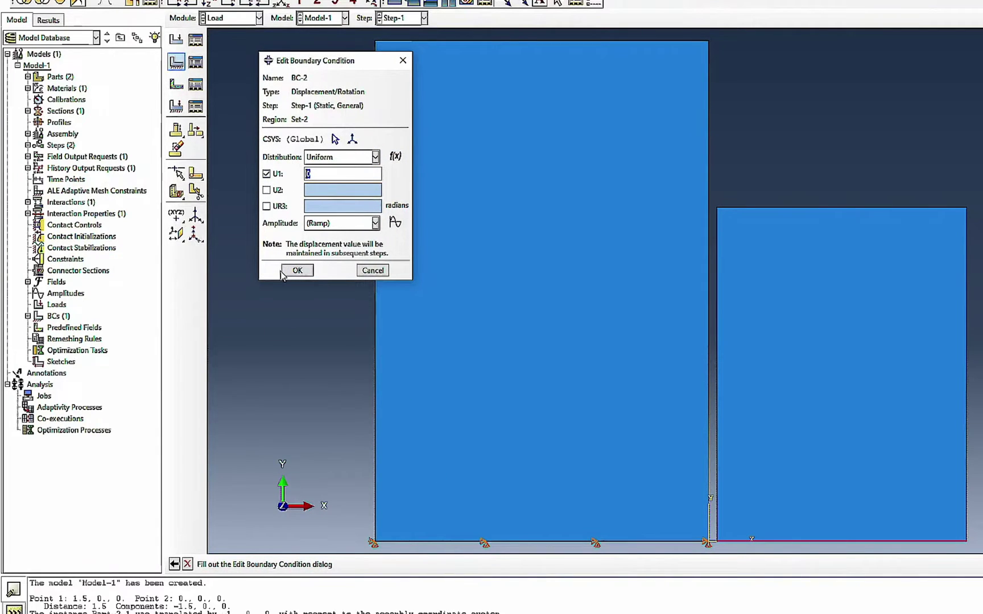
{"action": "left_click", "coordinate": [266, 174]}
{"action": "left_click", "coordinate": [266, 190]}
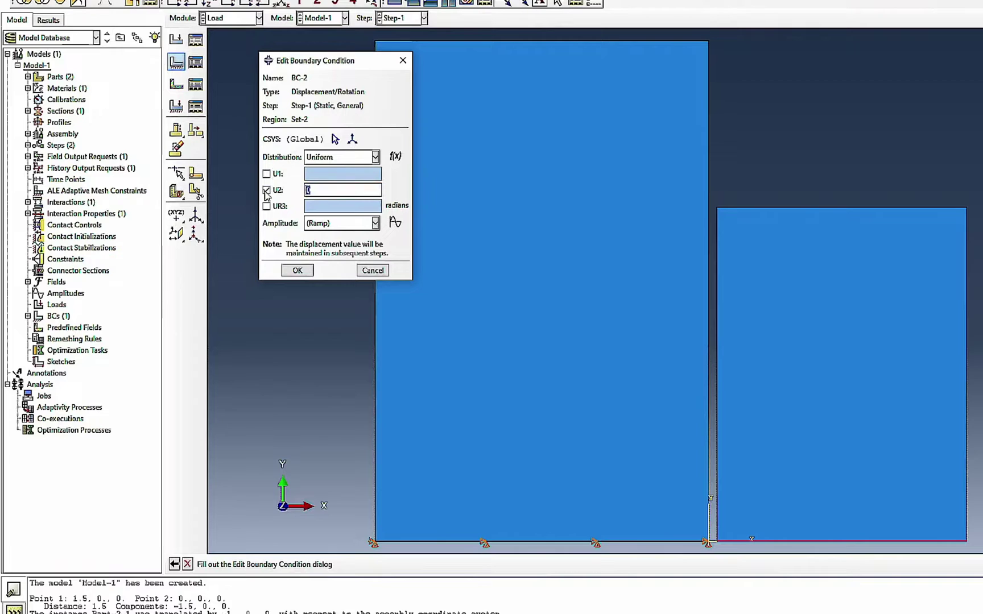
{"action": "left_click", "coordinate": [293, 270]}
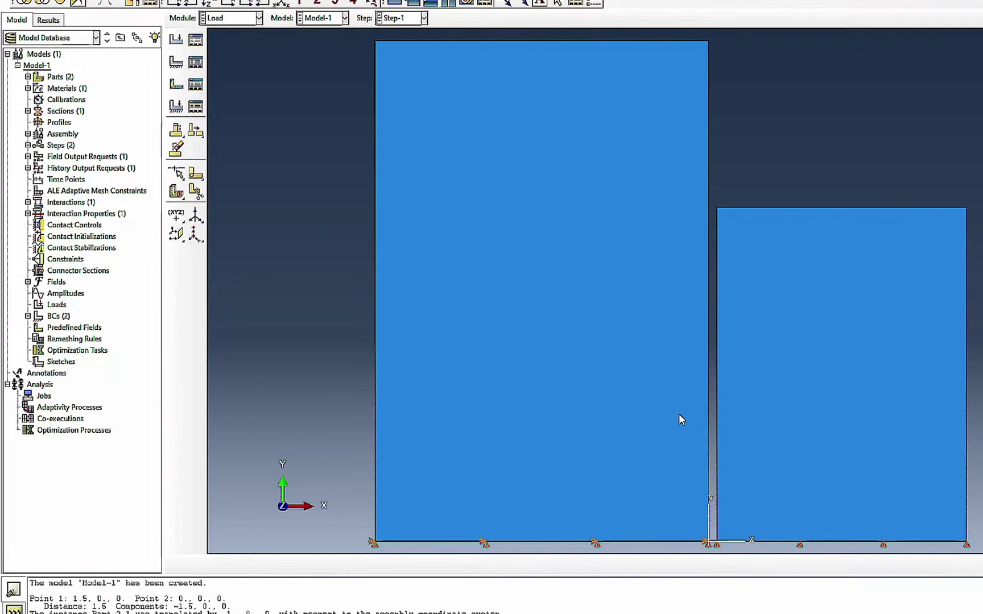
{"action": "left_click", "coordinate": [175, 62]}
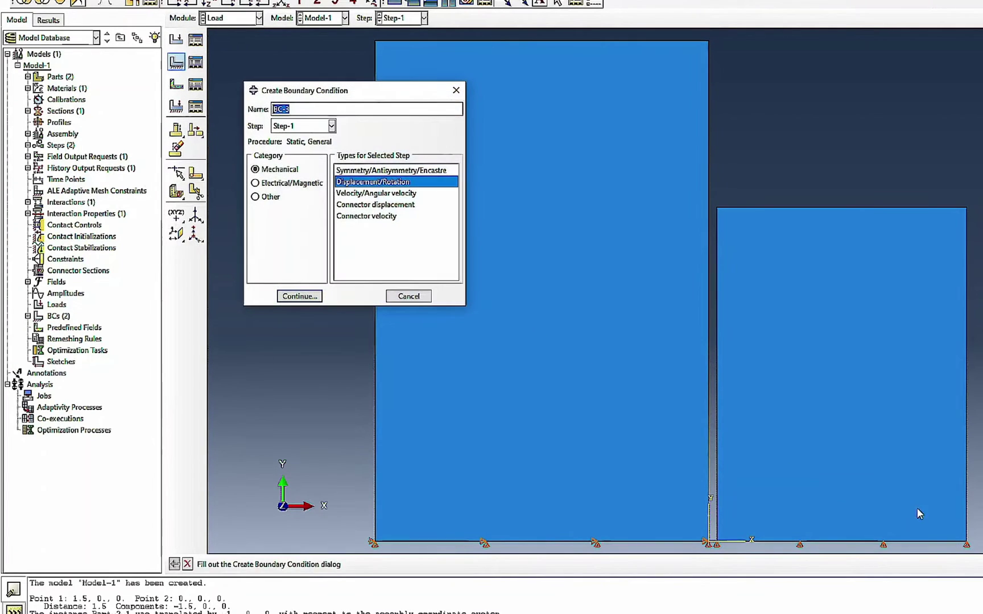
Create displacement BC-3 on the right part's right edge with U1 = -0.5
{"action": "left_click", "coordinate": [300, 297]}
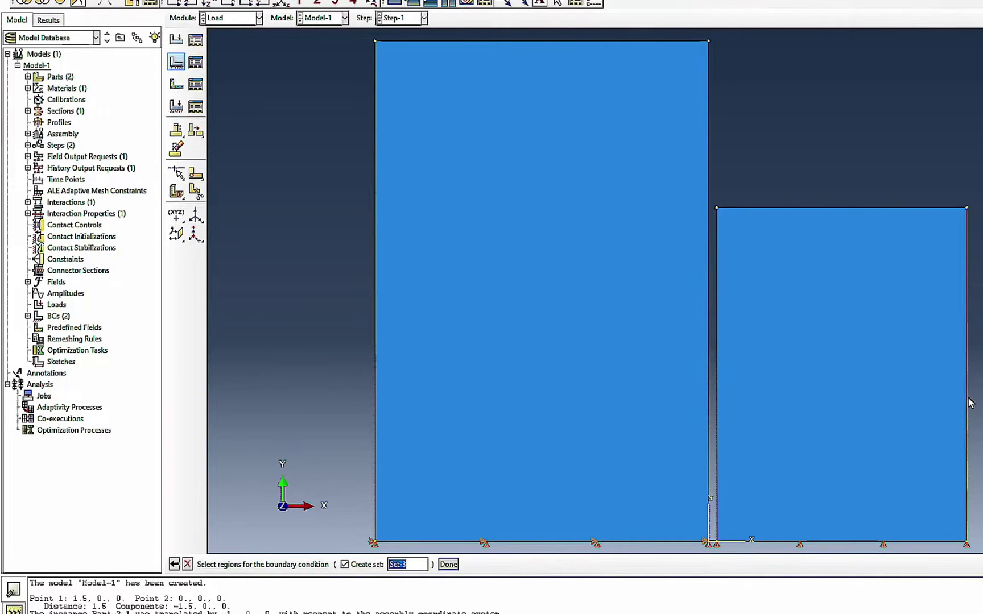
{"action": "left_click", "coordinate": [447, 564]}
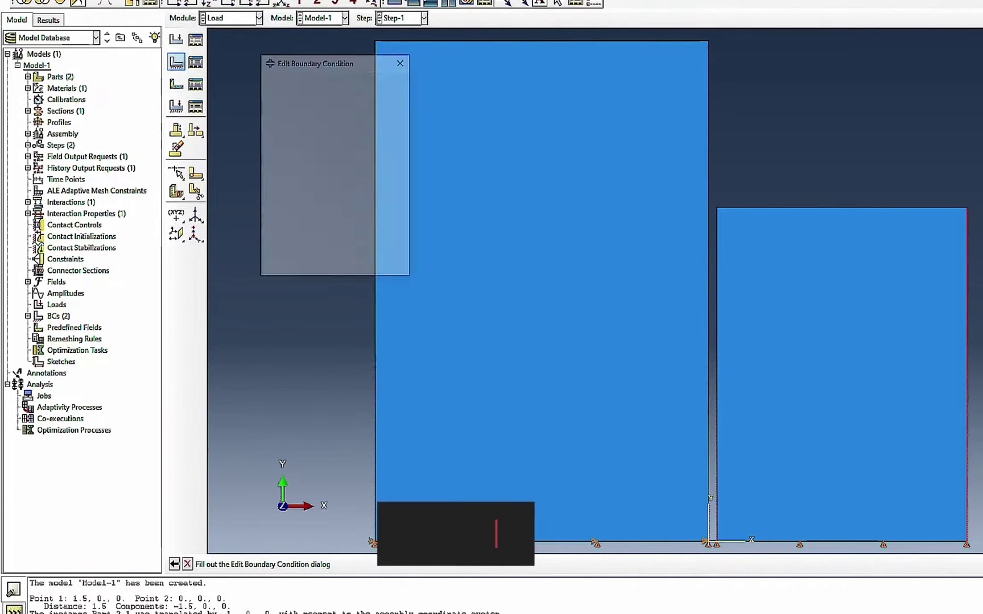
{"action": "left_click", "coordinate": [266, 174]}
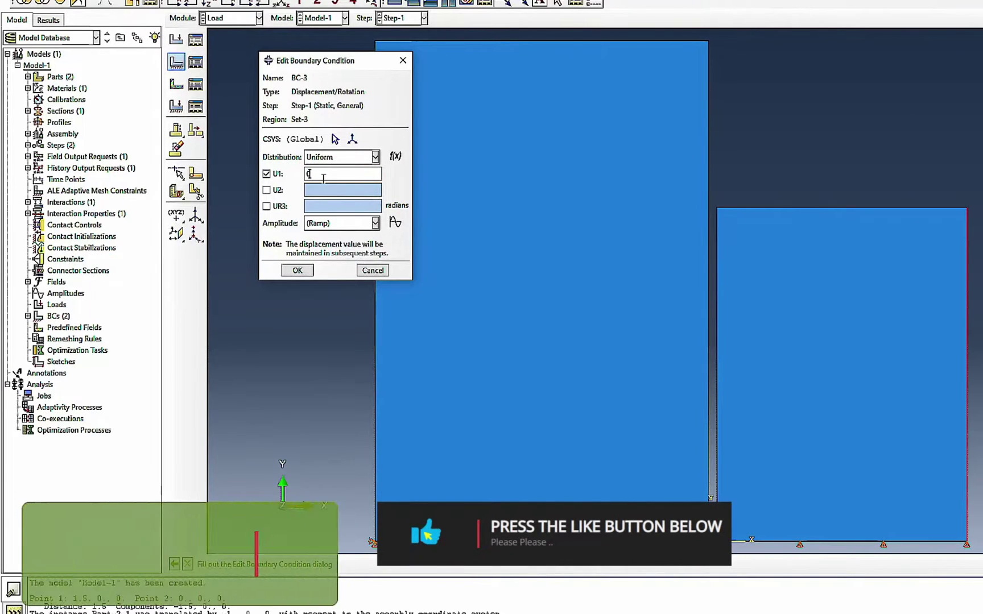
{"action": "type", "text": "0.5"}
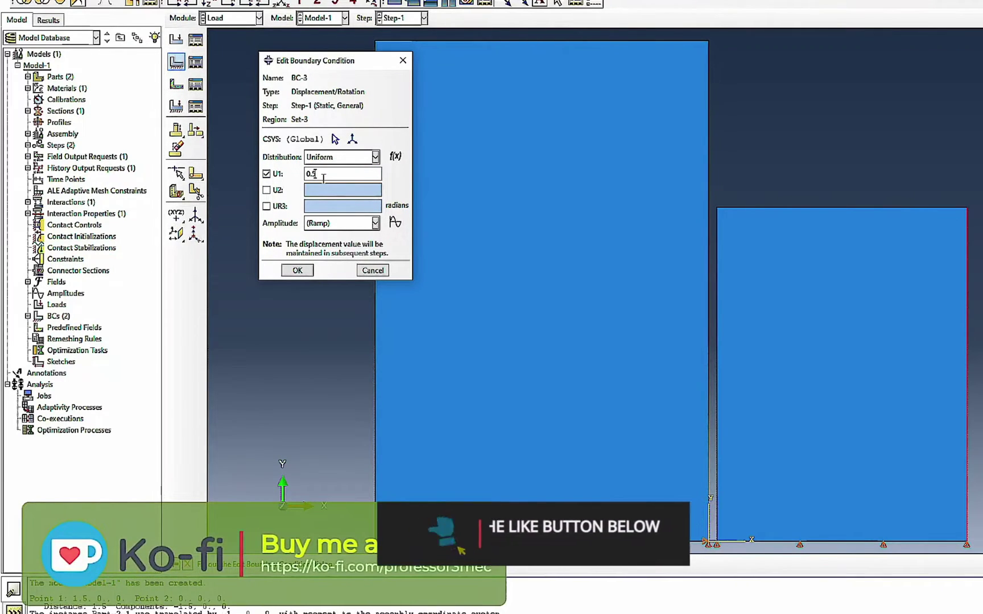
{"action": "key", "text": "Home"}
{"action": "type", "text": "-"}
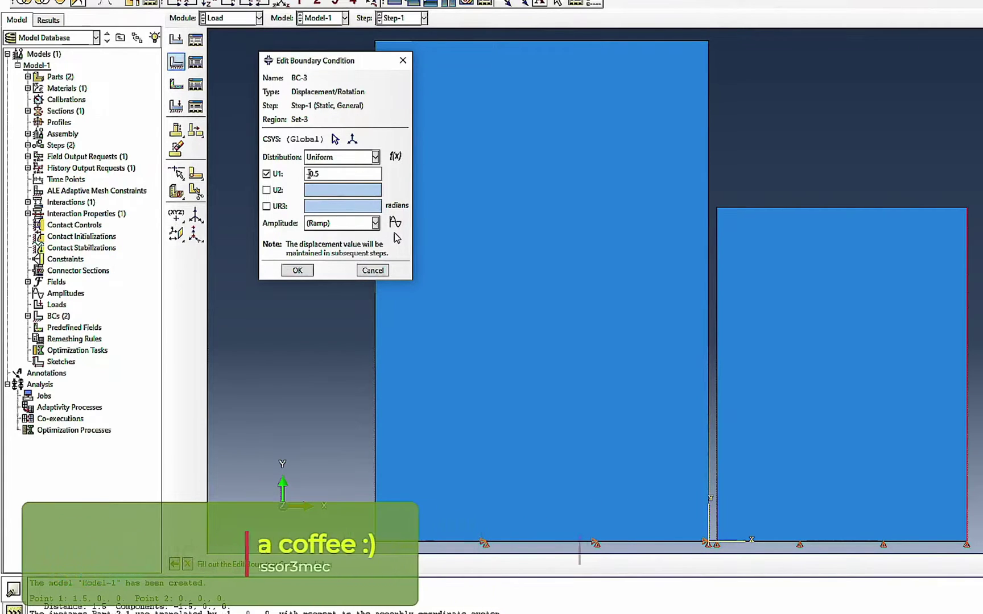
{"action": "left_click", "coordinate": [289, 271]}
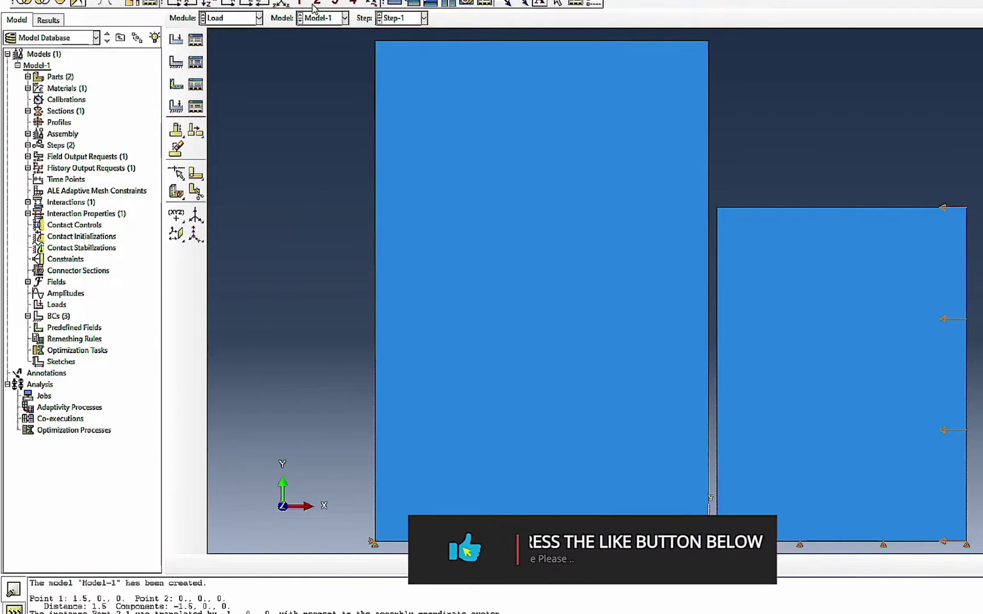
{"action": "left_click", "coordinate": [540, 3]}
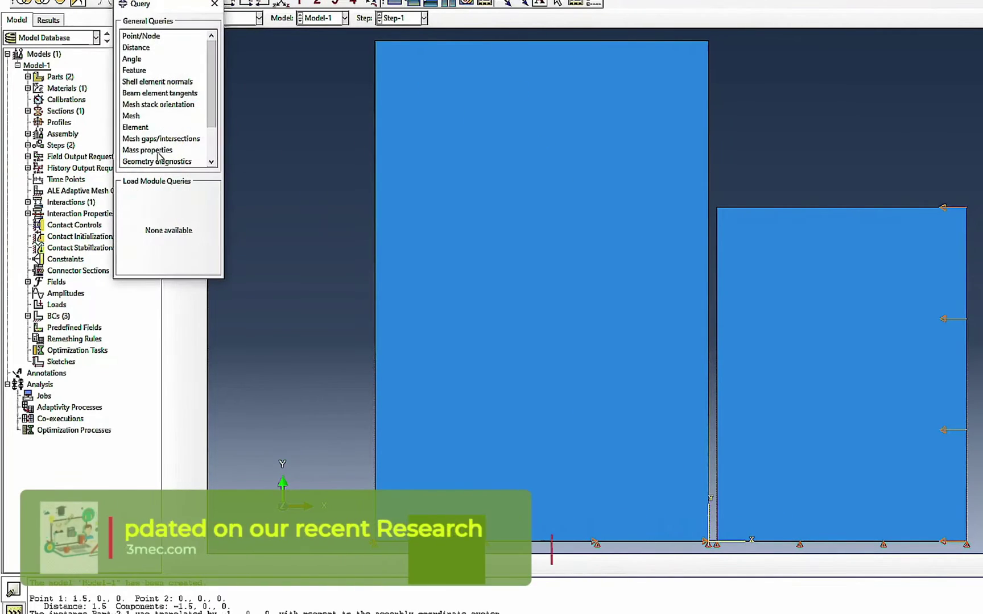
{"action": "left_click", "coordinate": [136, 47]}
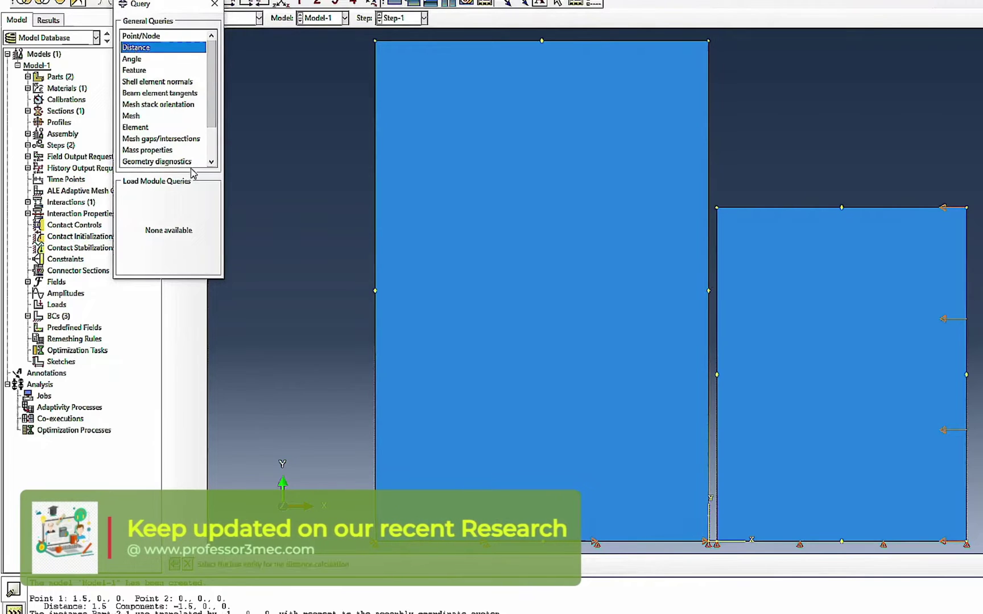
{"action": "left_click", "coordinate": [708, 542]}
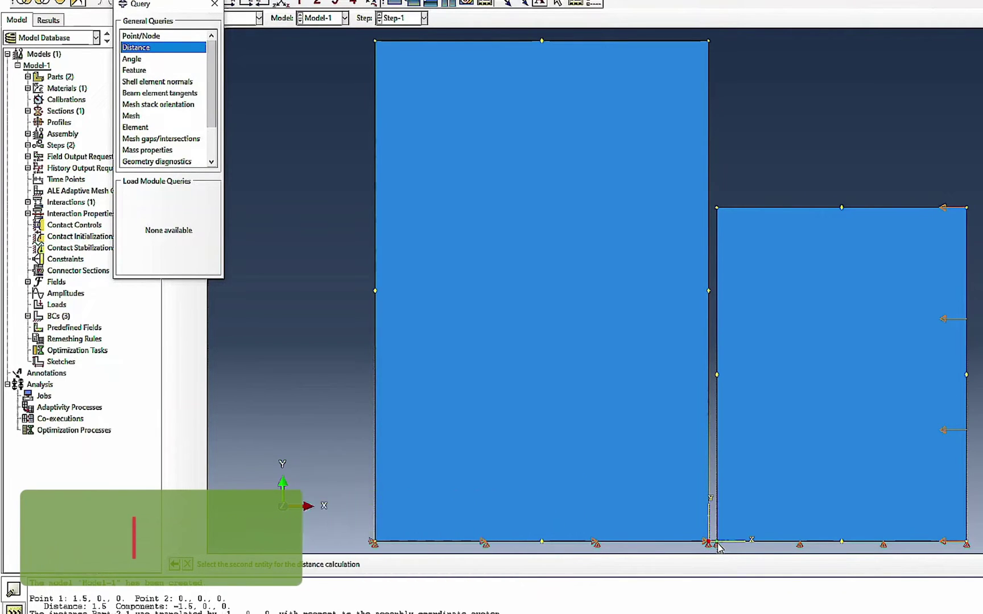
{"action": "left_click", "coordinate": [716, 542]}
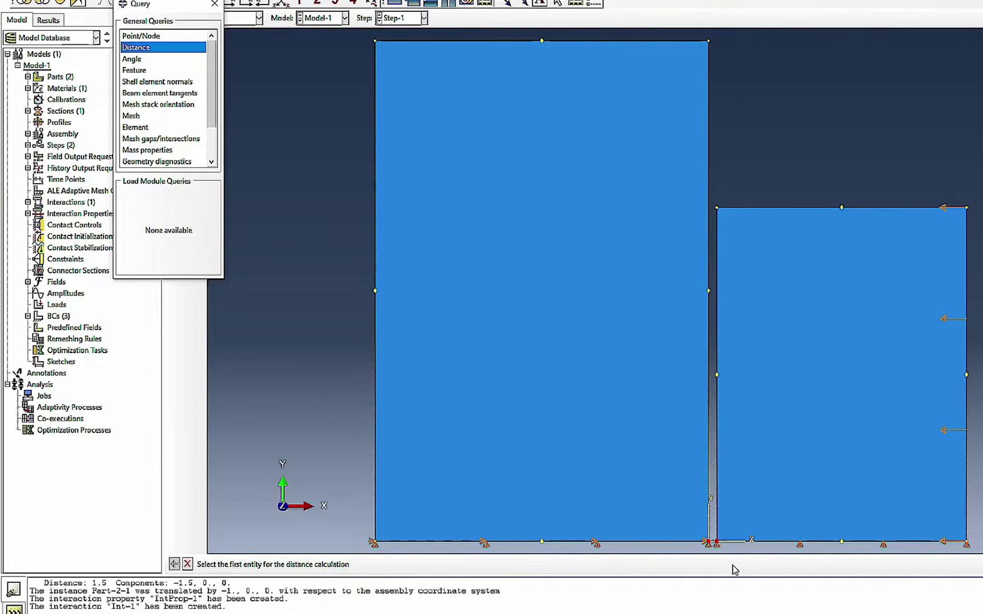
{"action": "left_click", "coordinate": [215, 6]}
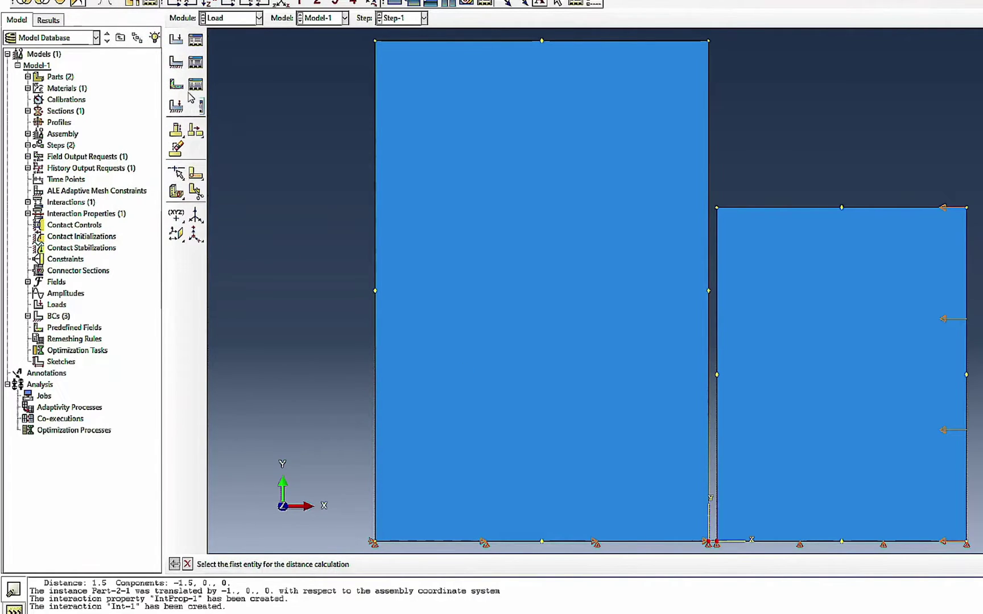
{"action": "left_click", "coordinate": [195, 64]}
{"action": "left_click", "coordinate": [164, 136]}
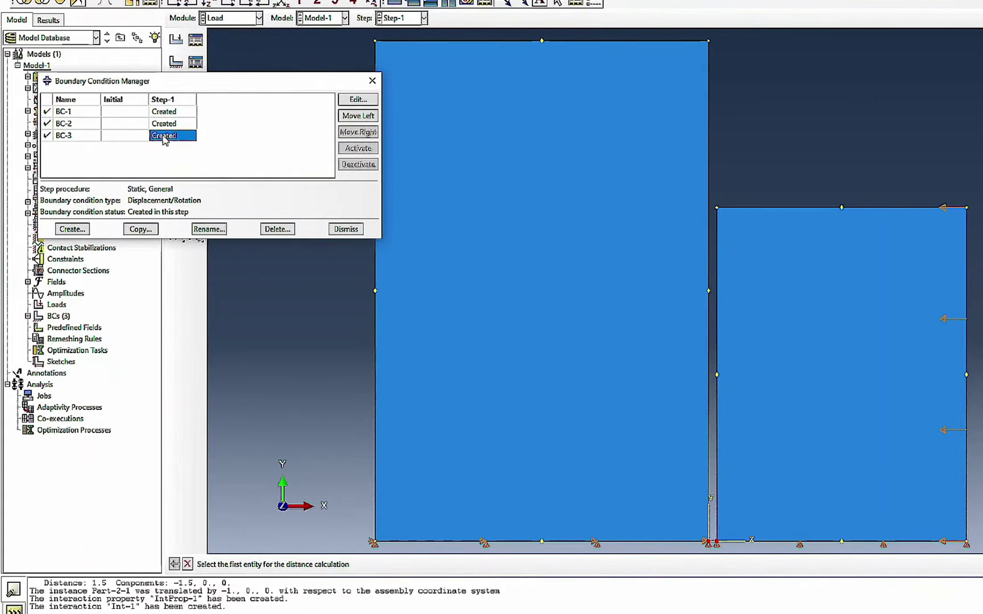
{"action": "left_click", "coordinate": [356, 100]}
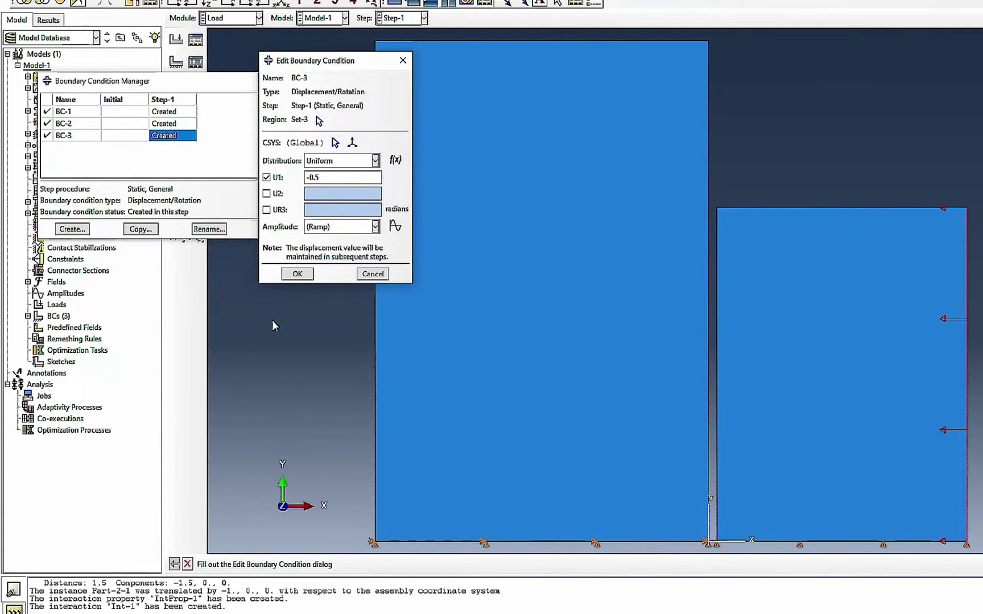
{"action": "left_click", "coordinate": [296, 274]}
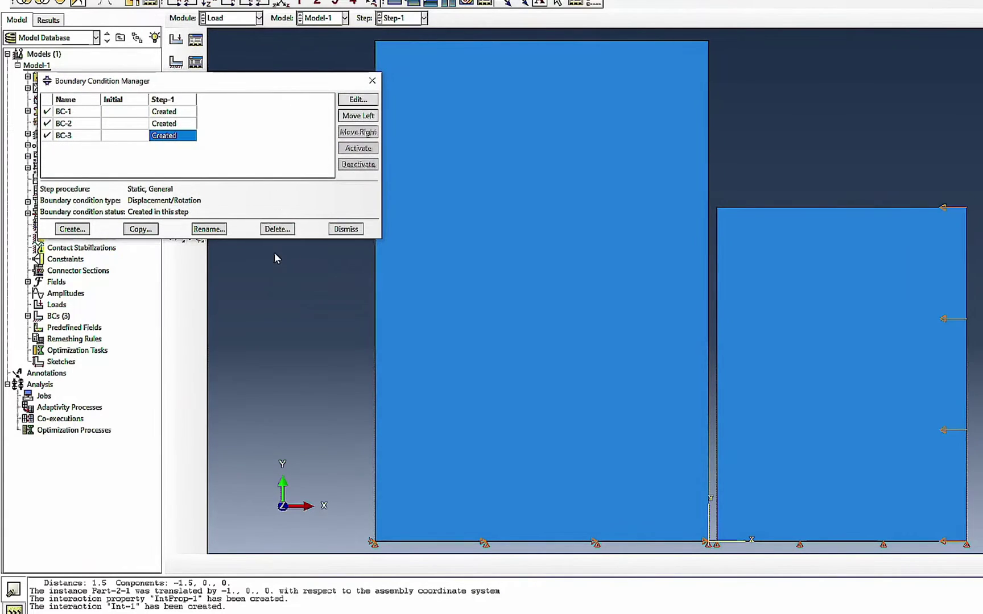
{"action": "left_click", "coordinate": [345, 229]}
{"action": "left_click", "coordinate": [258, 18]}
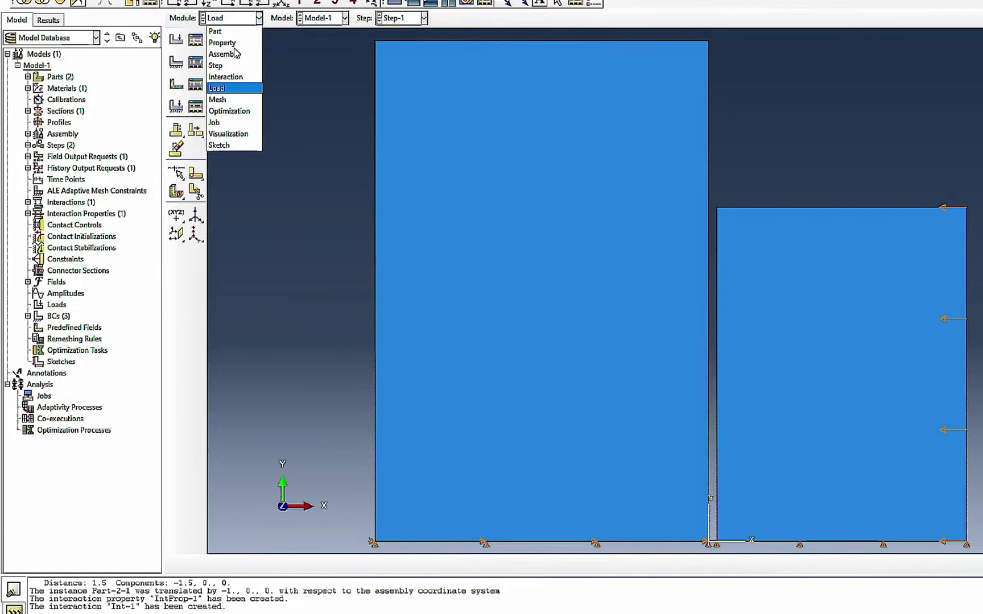
Seed Part-1 with a global size of 1 and mesh it
{"action": "left_click", "coordinate": [230, 101]}
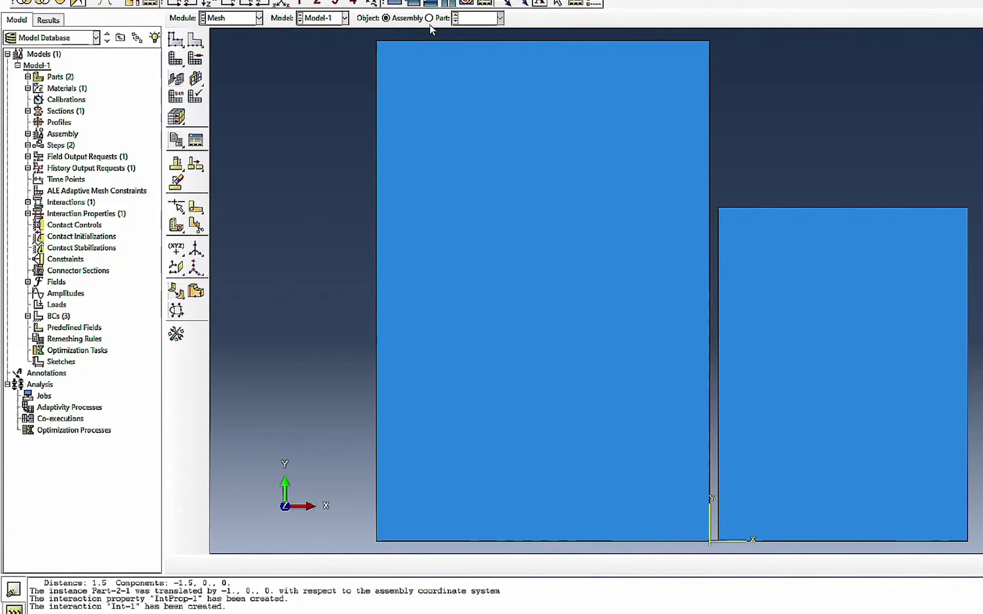
{"action": "left_click", "coordinate": [429, 18]}
{"action": "left_click", "coordinate": [177, 41]}
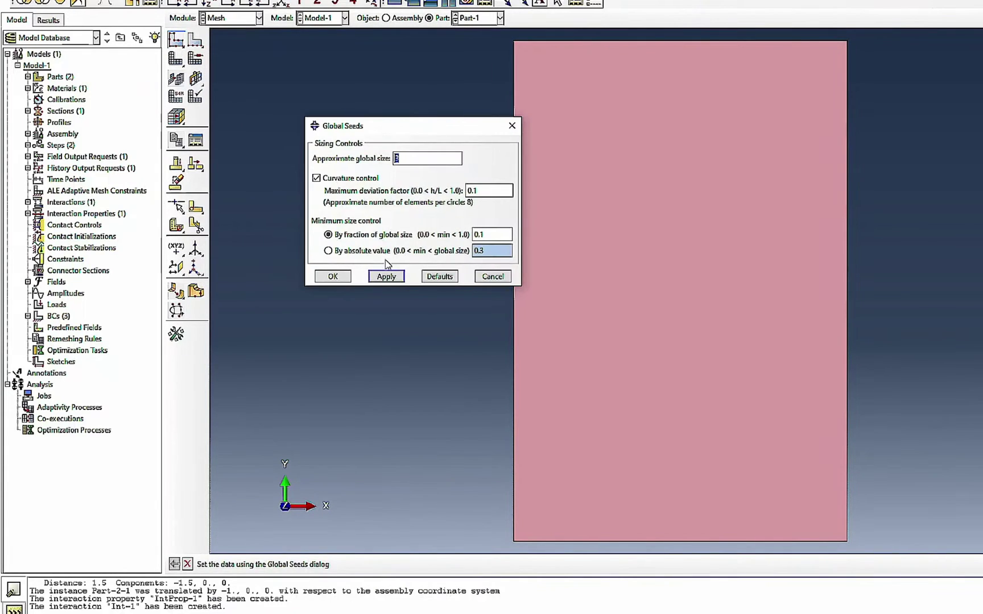
{"action": "left_click", "coordinate": [386, 276]}
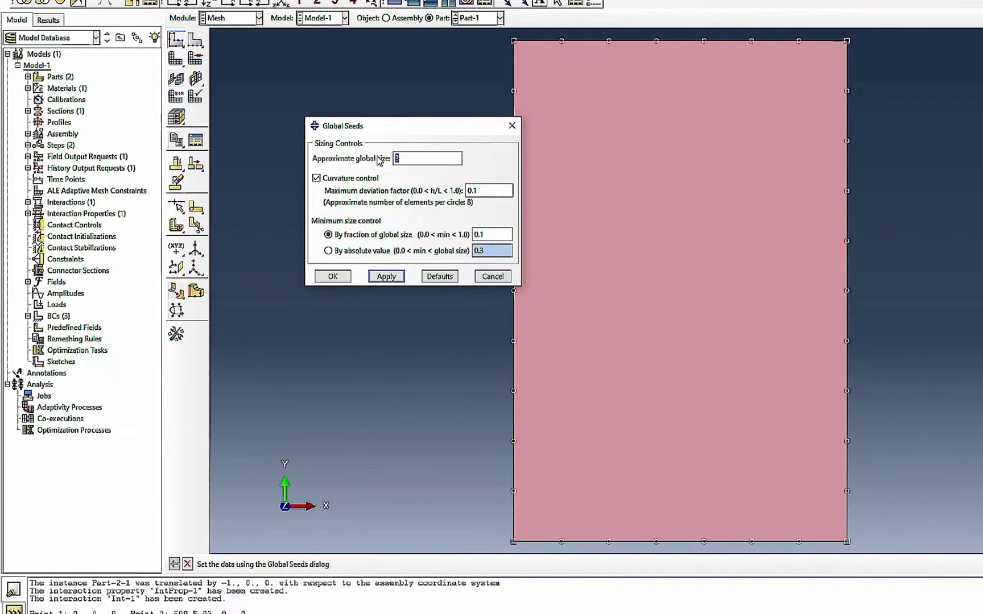
{"action": "type", "text": "1"}
{"action": "left_click", "coordinate": [334, 277]}
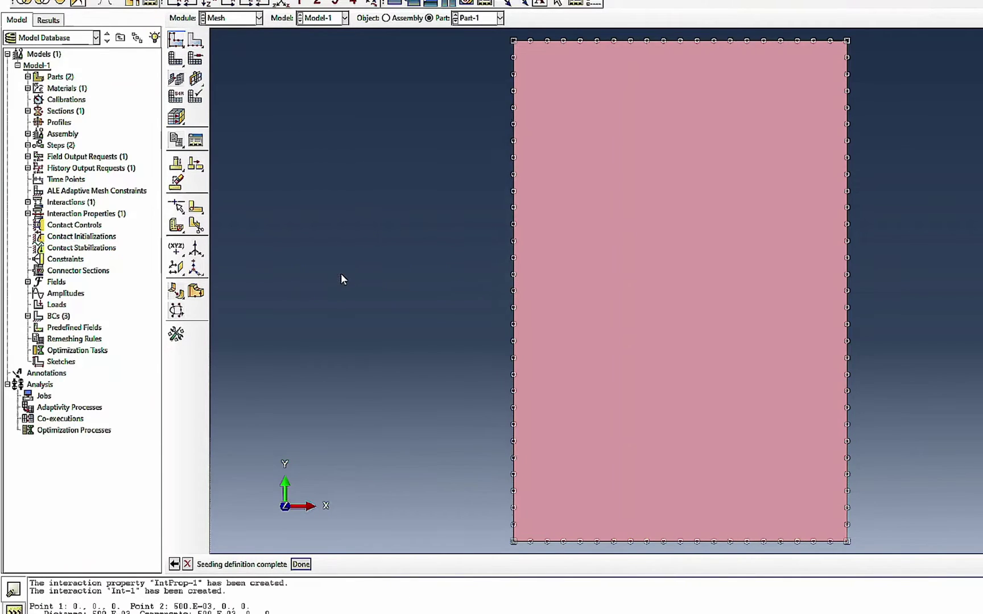
{"action": "left_click", "coordinate": [300, 564]}
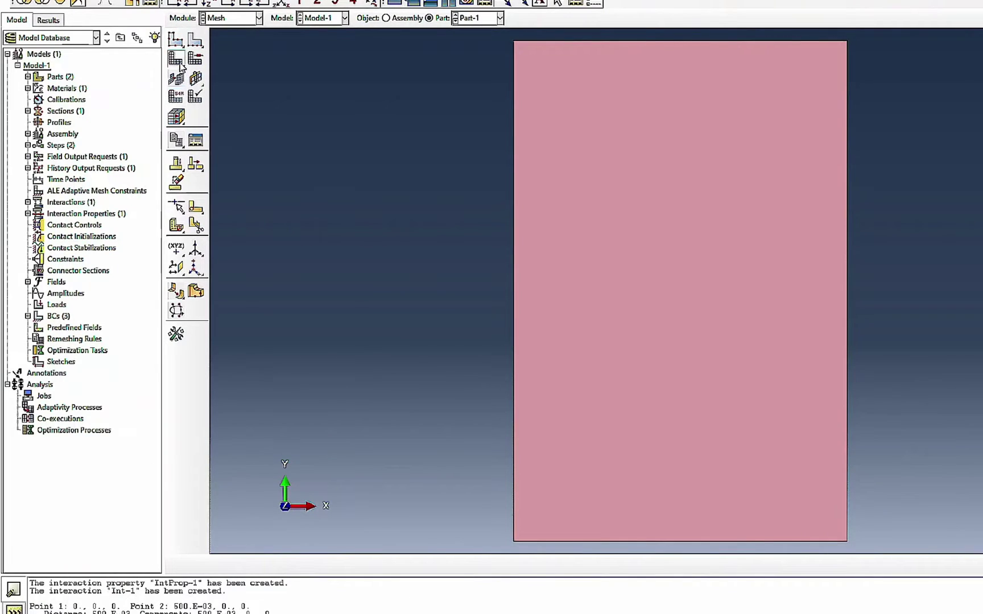
{"action": "left_click", "coordinate": [275, 565]}
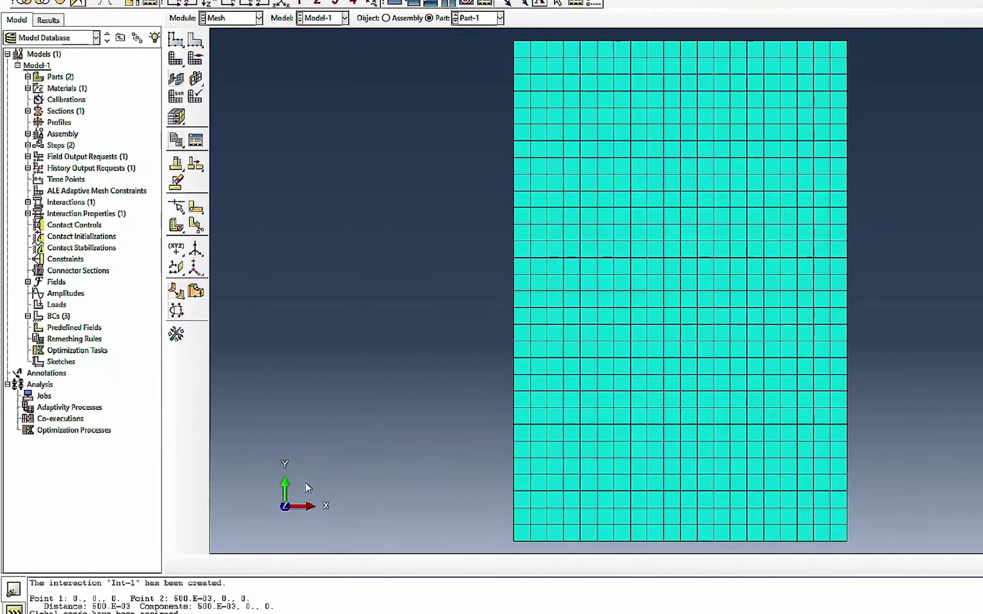
Seed Part-2 with global size 1, mesh it, and display the assembly
{"action": "left_click", "coordinate": [490, 19]}
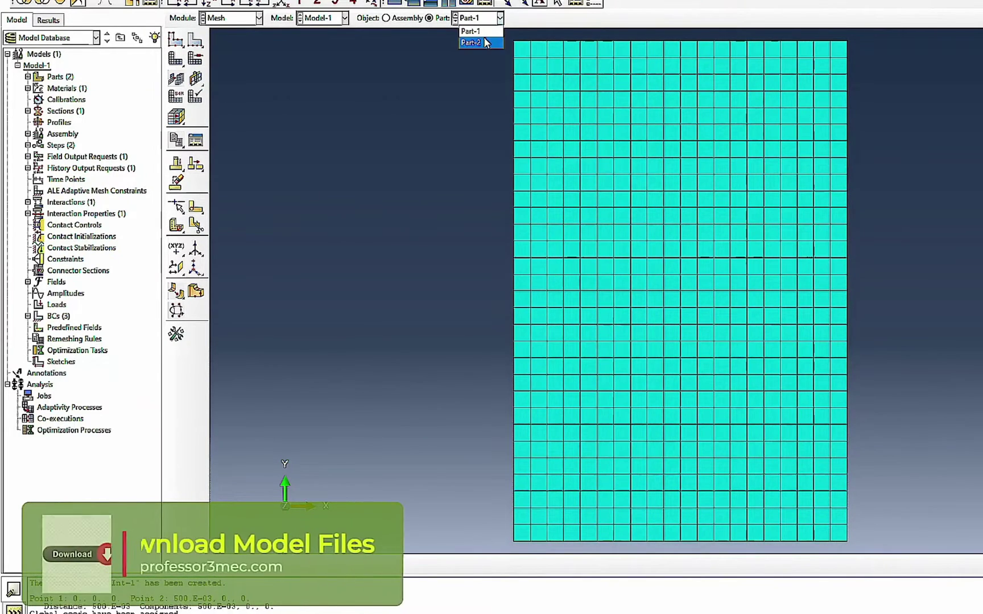
{"action": "left_click", "coordinate": [469, 41]}
{"action": "left_click", "coordinate": [176, 39]}
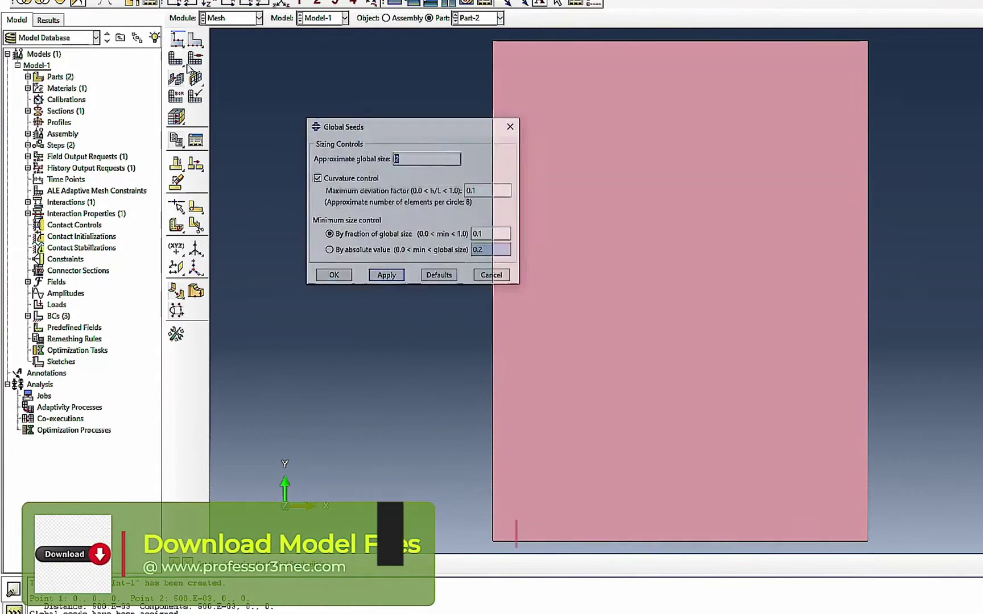
{"action": "type", "text": "1"}
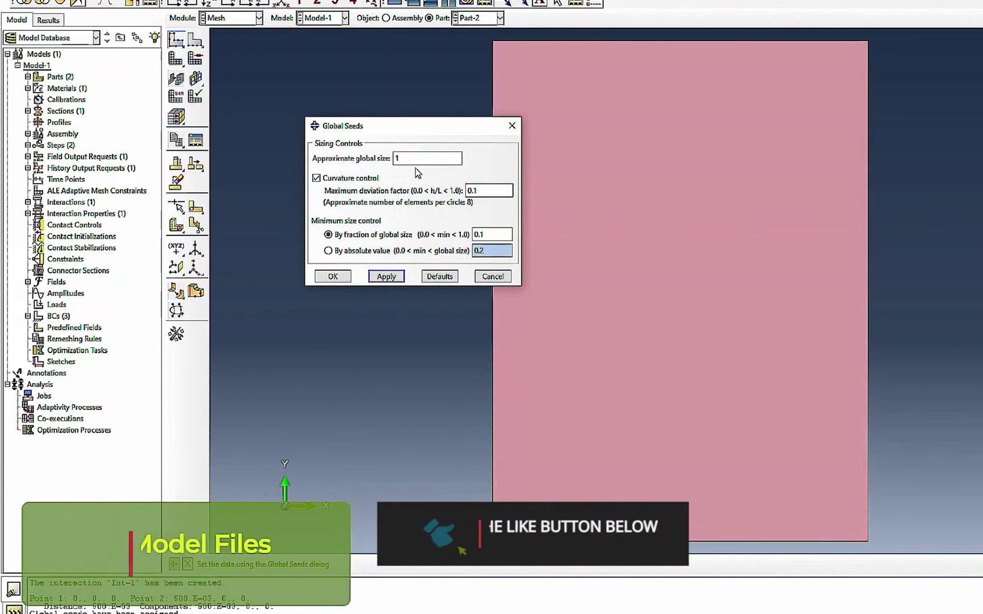
{"action": "left_click", "coordinate": [334, 275]}
{"action": "left_click", "coordinate": [301, 564]}
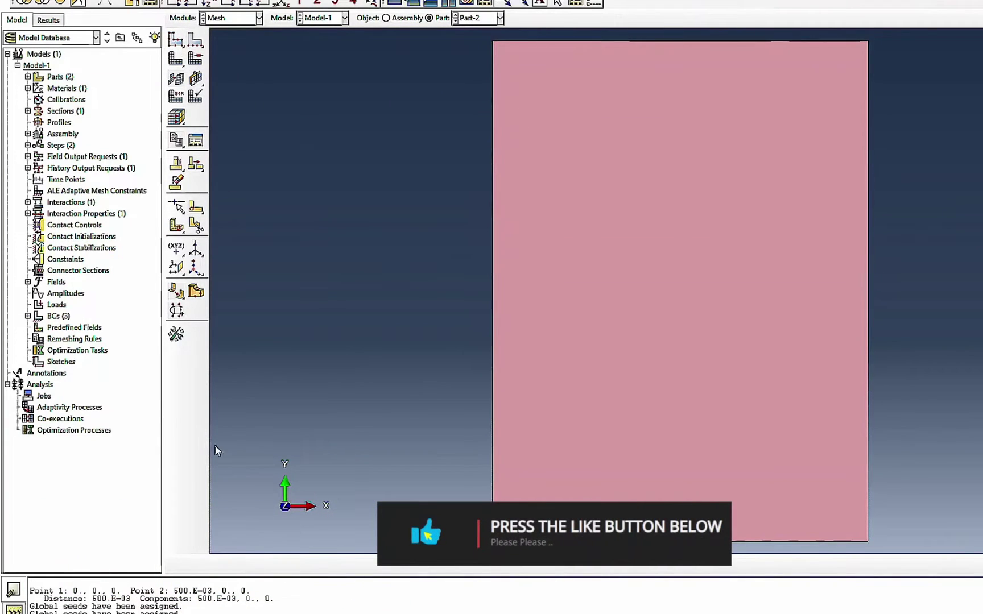
{"action": "left_click", "coordinate": [178, 75]}
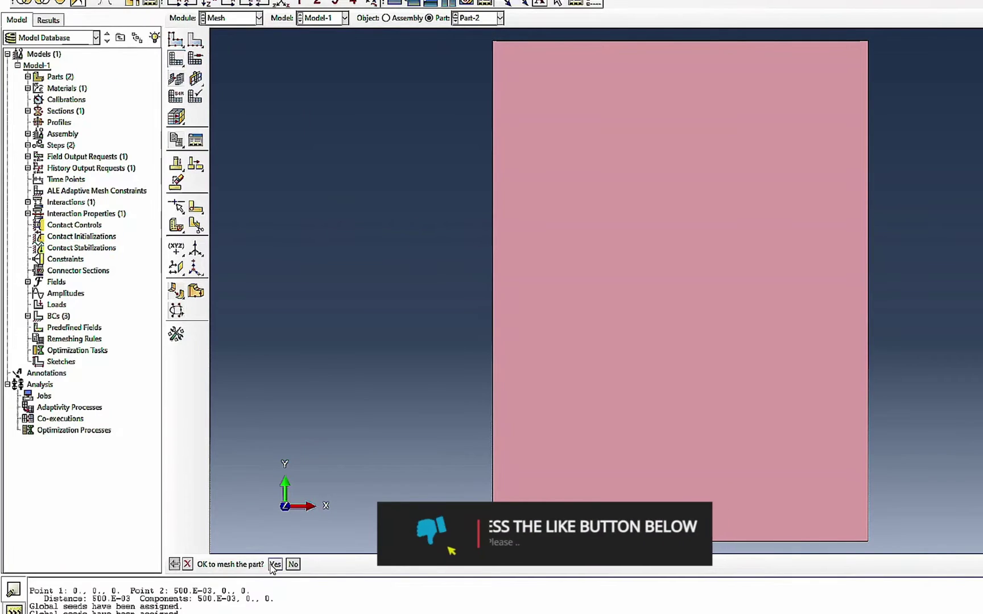
{"action": "left_click", "coordinate": [276, 564]}
{"action": "left_click", "coordinate": [400, 18]}
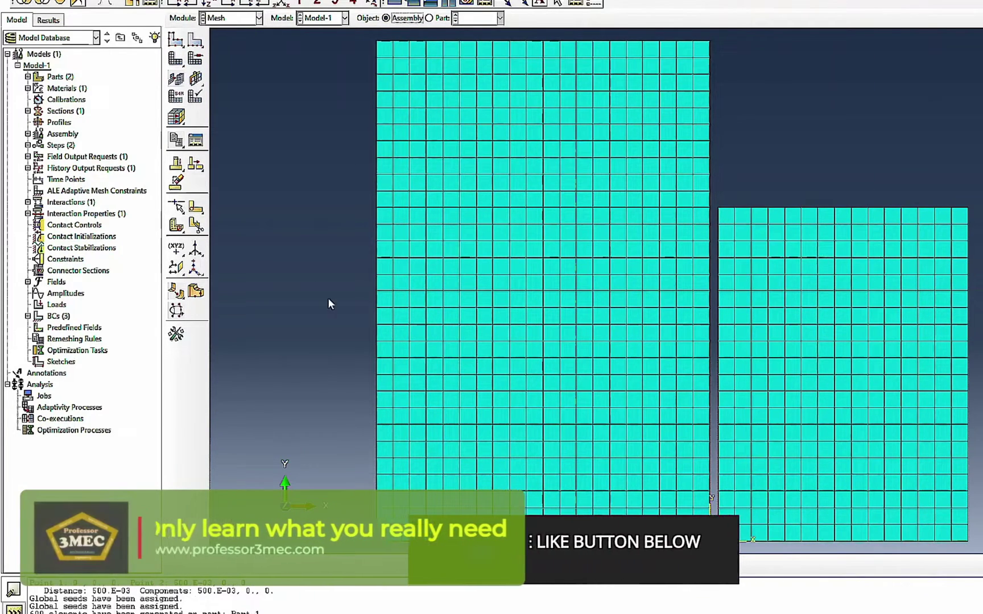
Create job SoftContact with nodal output precision set to Full
{"action": "left_click", "coordinate": [259, 18]}
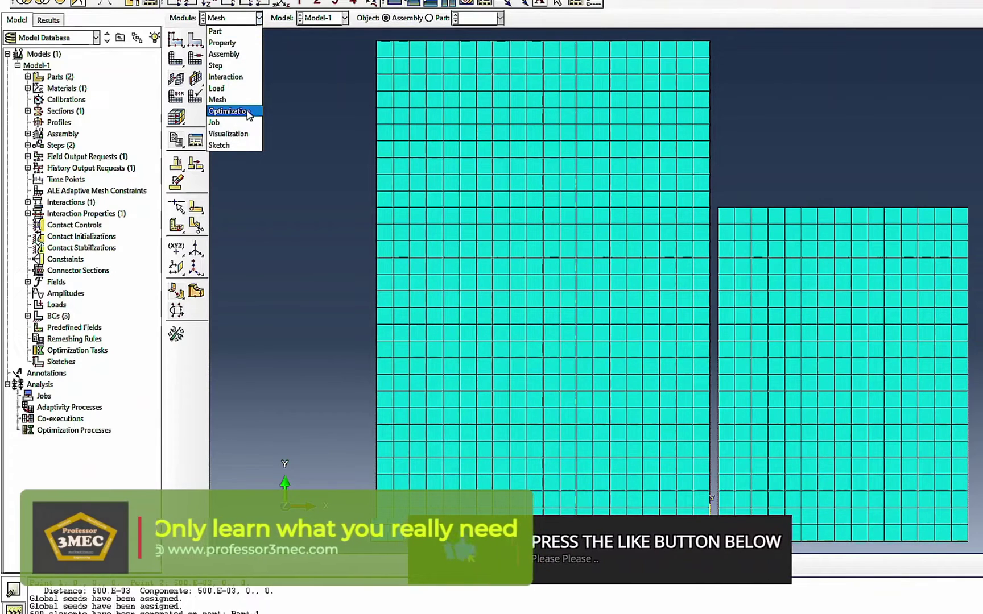
{"action": "left_click", "coordinate": [237, 124]}
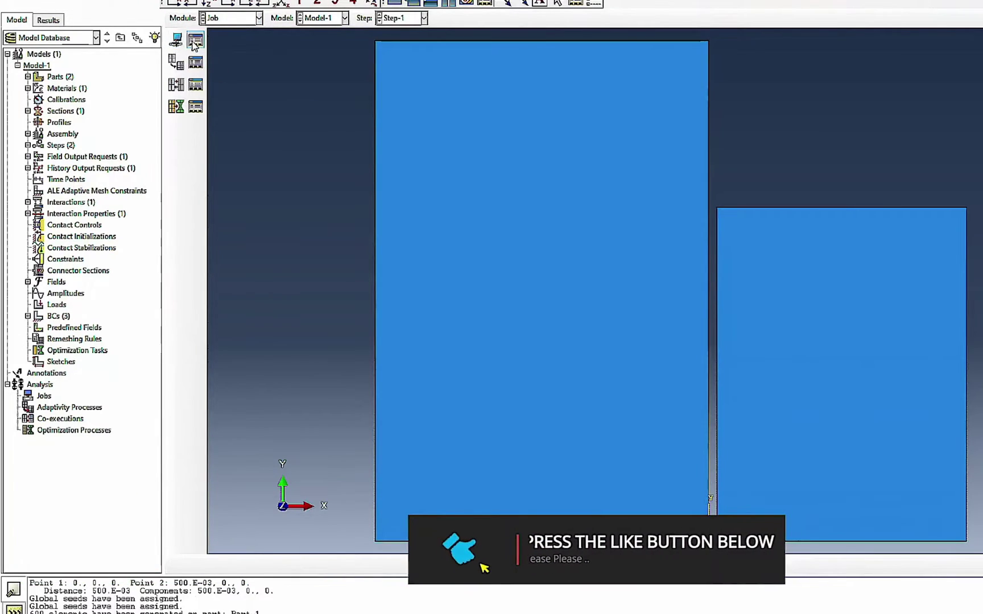
{"action": "left_click", "coordinate": [195, 40]}
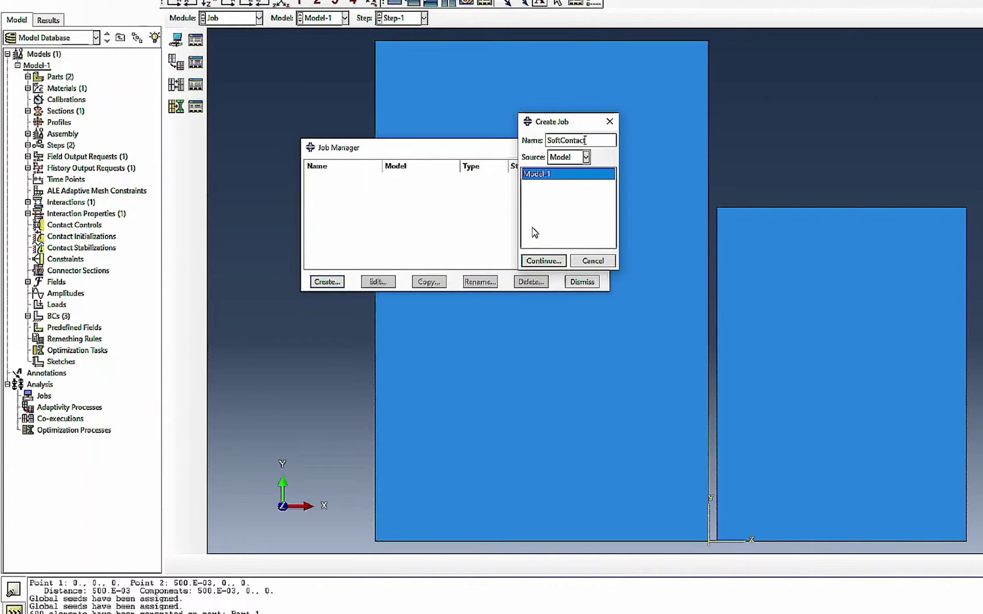
{"action": "left_click", "coordinate": [537, 261]}
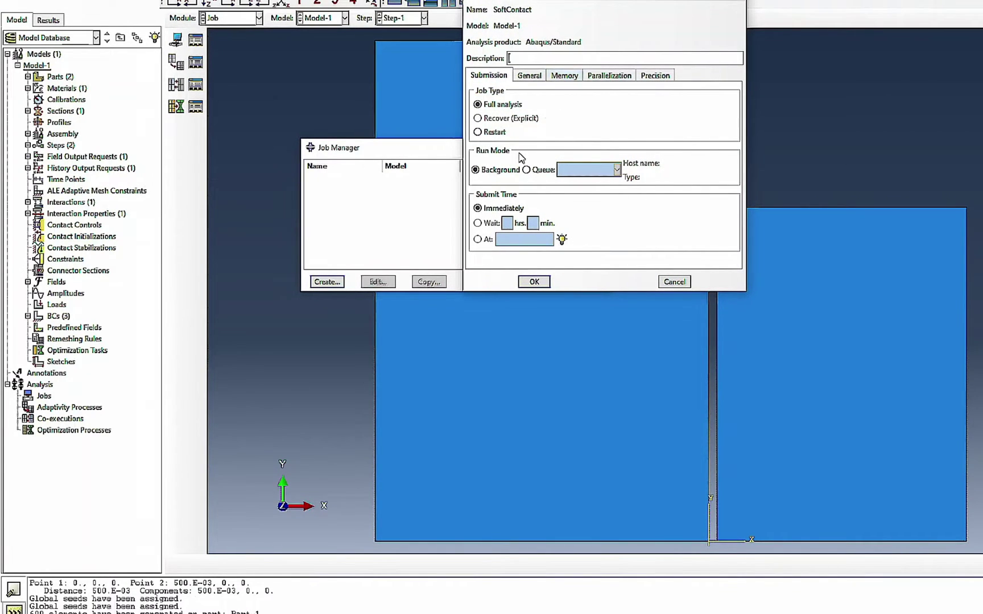
{"action": "left_click", "coordinate": [657, 77]}
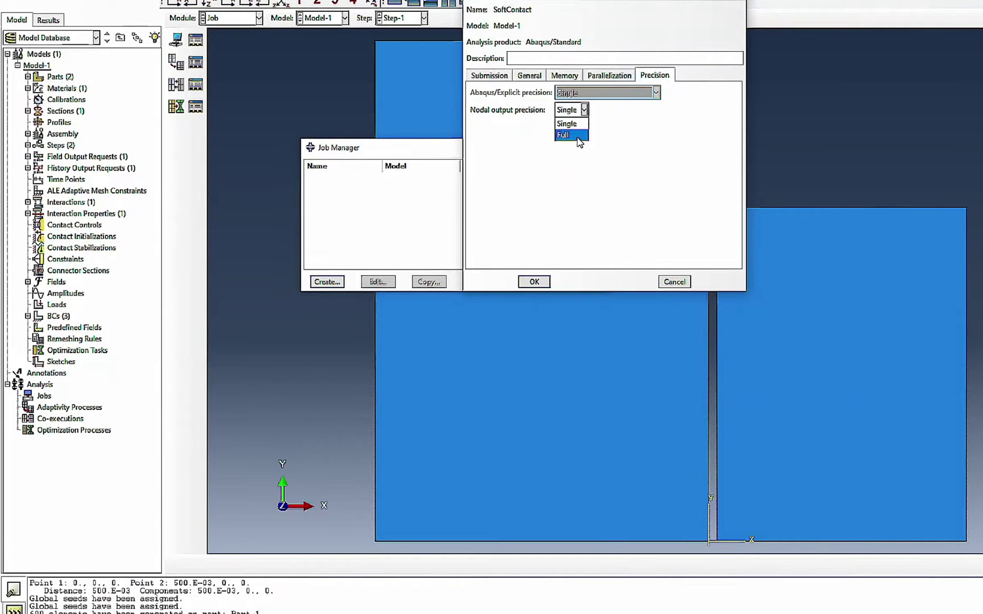
{"action": "left_click", "coordinate": [533, 282]}
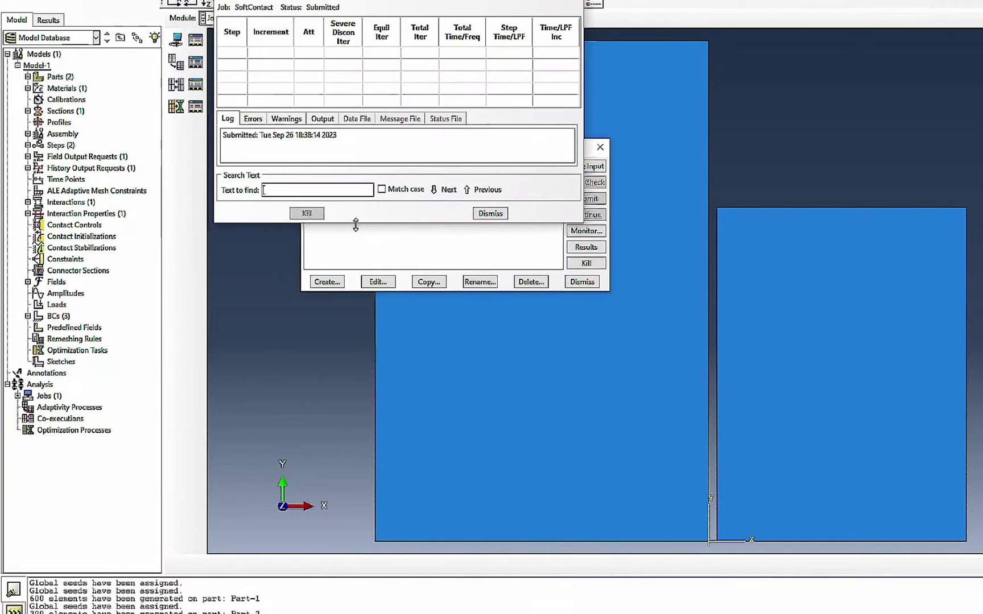
Run SoftContact, following its log in the job monitor until it completes
{"action": "left_click_drag", "start_coordinate": [355, 225], "coordinate": [356, 506]}
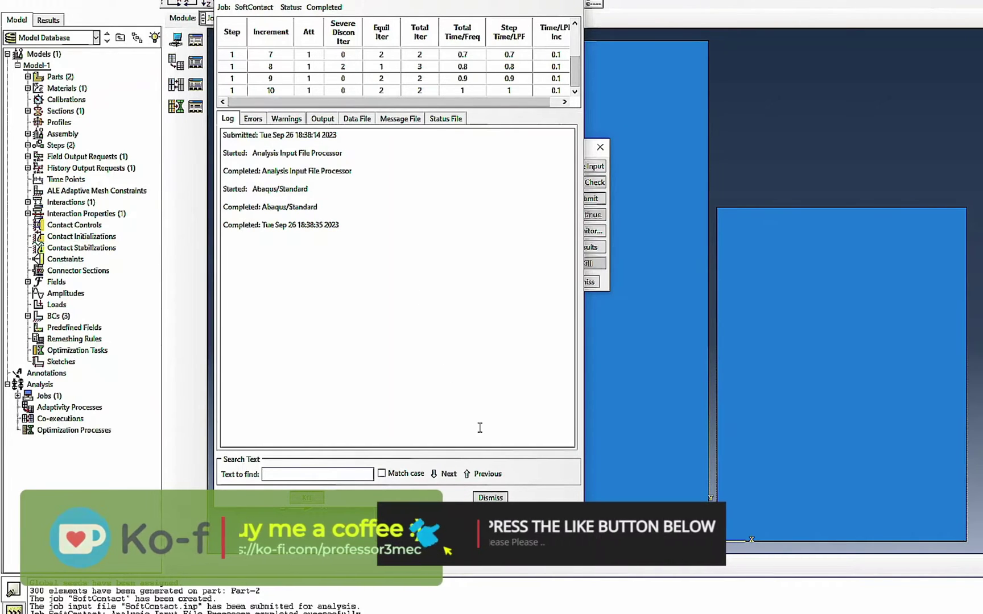
{"action": "left_click", "coordinate": [488, 495]}
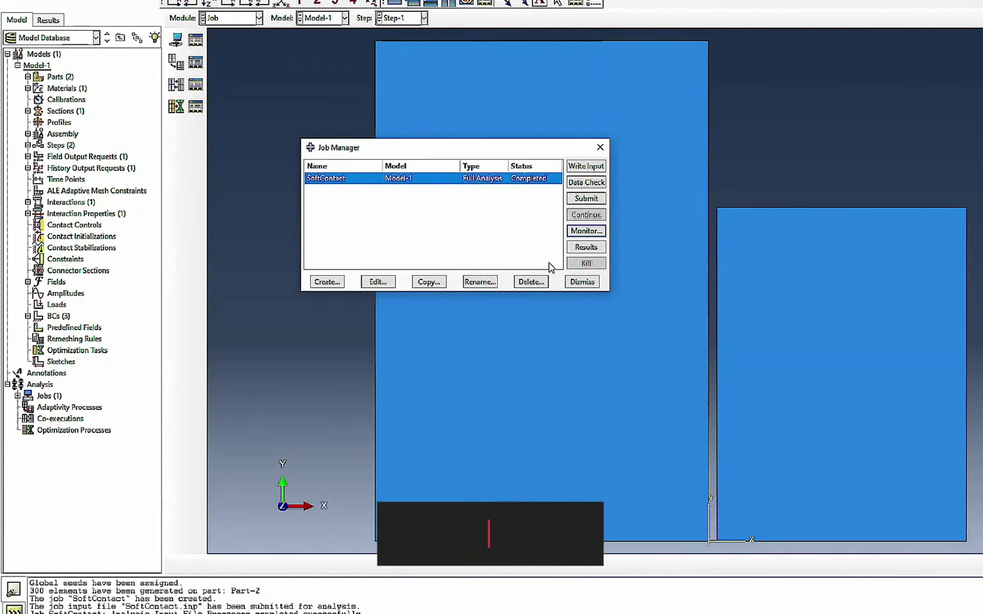
{"action": "left_click", "coordinate": [579, 281]}
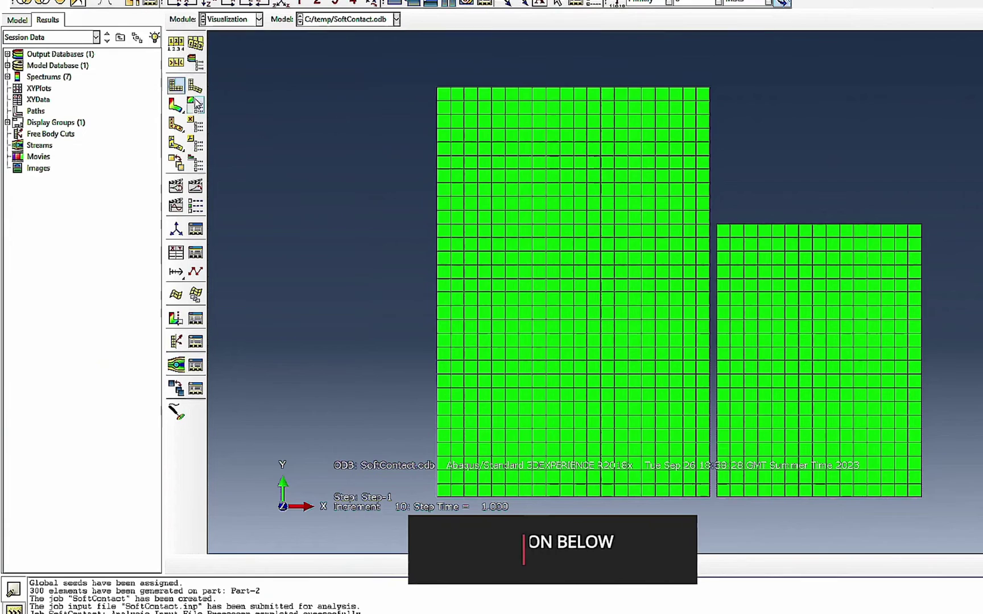
Plot Mises stress contours of the SoftContact results
{"action": "left_click", "coordinate": [176, 105]}
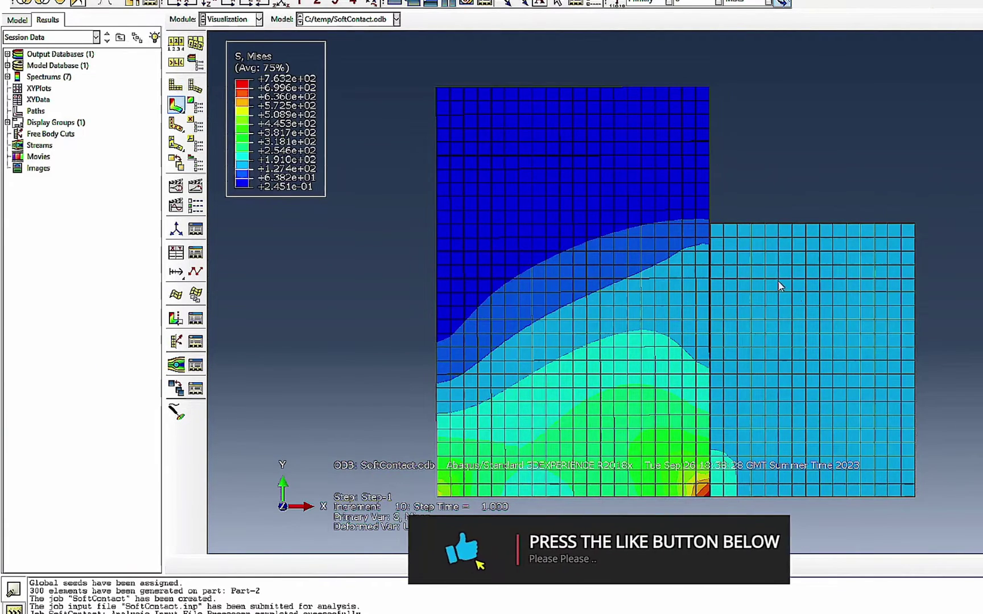
{"action": "scroll", "coordinate": [705, 261], "scroll_direction": "down", "scroll_amount": 2}
{"action": "scroll", "coordinate": [716, 322], "scroll_direction": "down", "scroll_amount": 1}
{"action": "scroll", "coordinate": [717, 327], "scroll_direction": "up", "scroll_amount": 3}
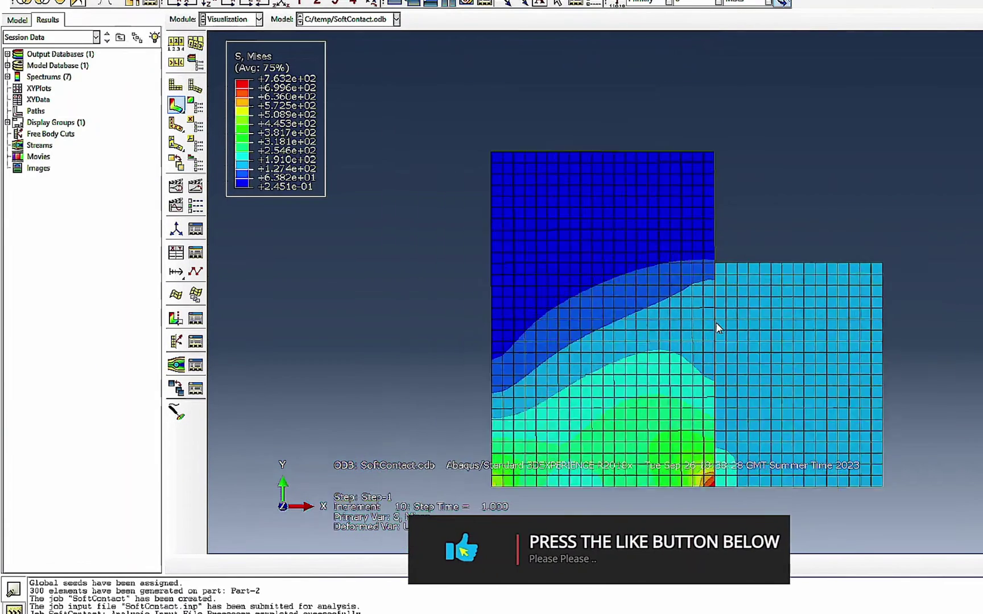
{"action": "scroll", "coordinate": [717, 328], "scroll_direction": "down", "scroll_amount": 1}
{"action": "scroll", "coordinate": [729, 488], "scroll_direction": "down", "scroll_amount": 3}
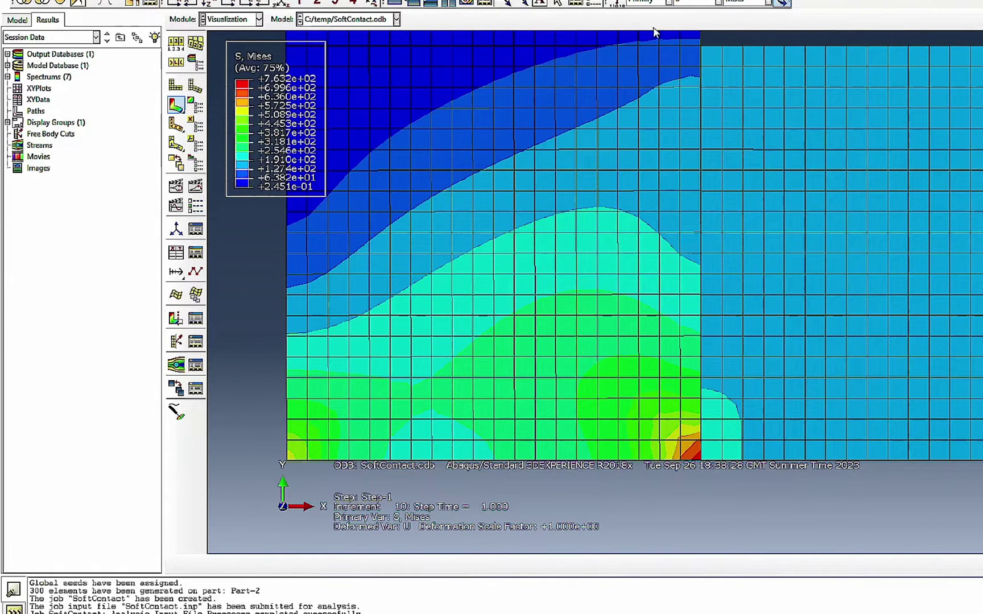
Switch the contour variable to CPRESS and pan the model view
{"action": "left_click", "coordinate": [689, 3]}
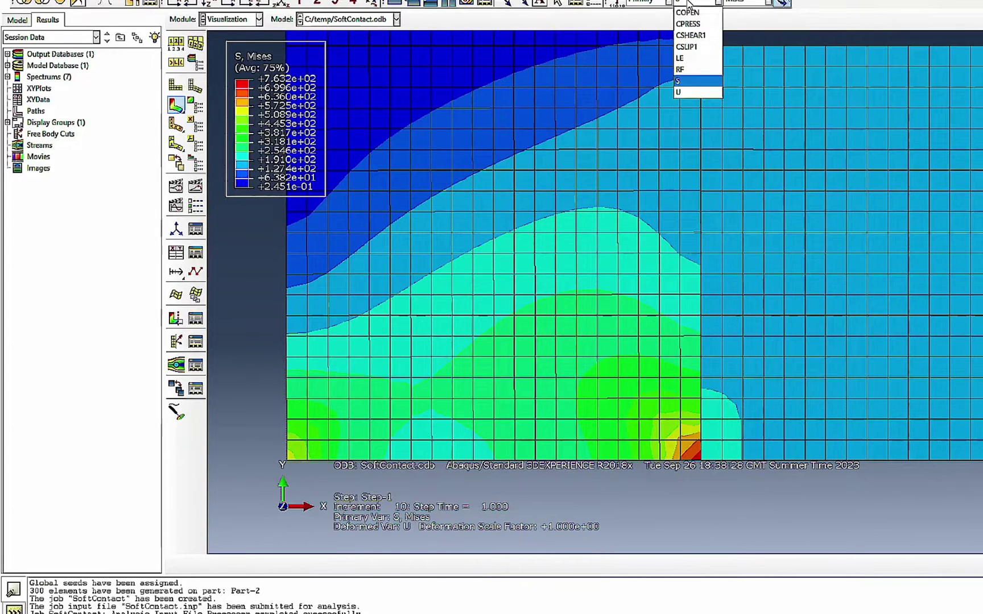
{"action": "left_click", "coordinate": [688, 24]}
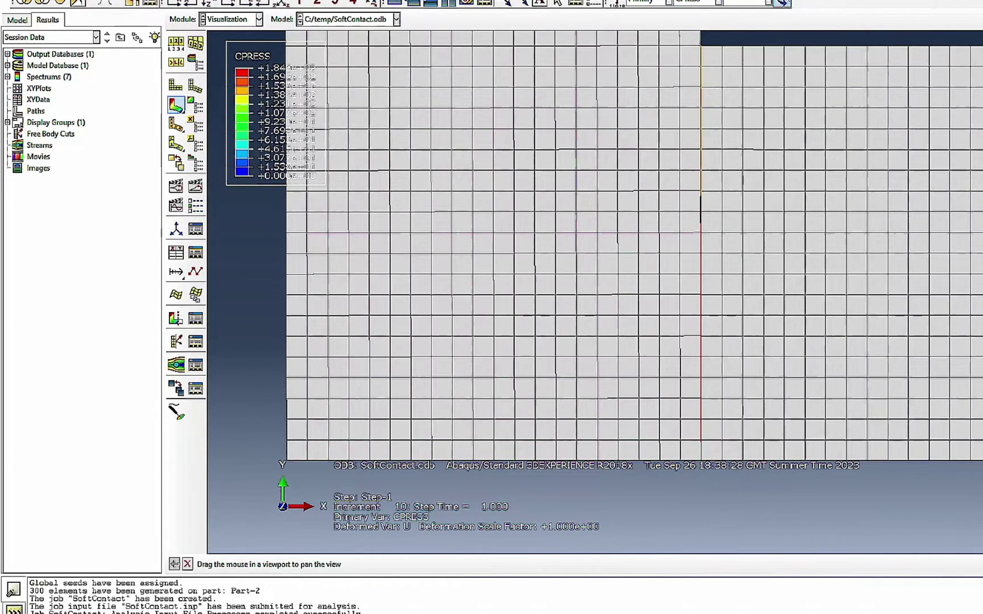
{"action": "left_click_drag", "start_coordinate": [455, 195], "coordinate": [563, 215]}
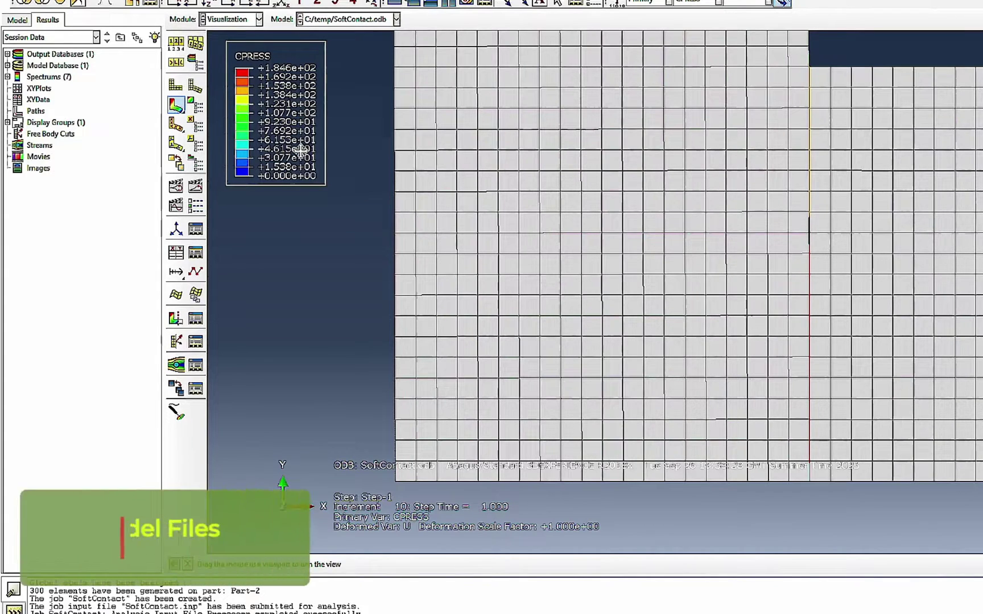
{"action": "left_click", "coordinate": [257, 21]}
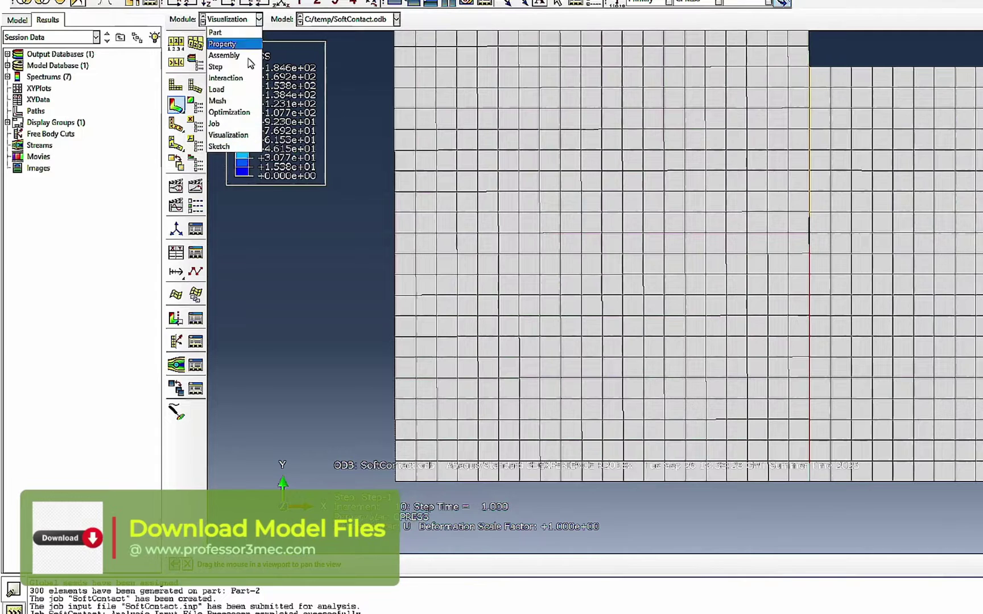
Start a new Tabular amplitude from BC-3's edit dialog
{"action": "left_click", "coordinate": [231, 93]}
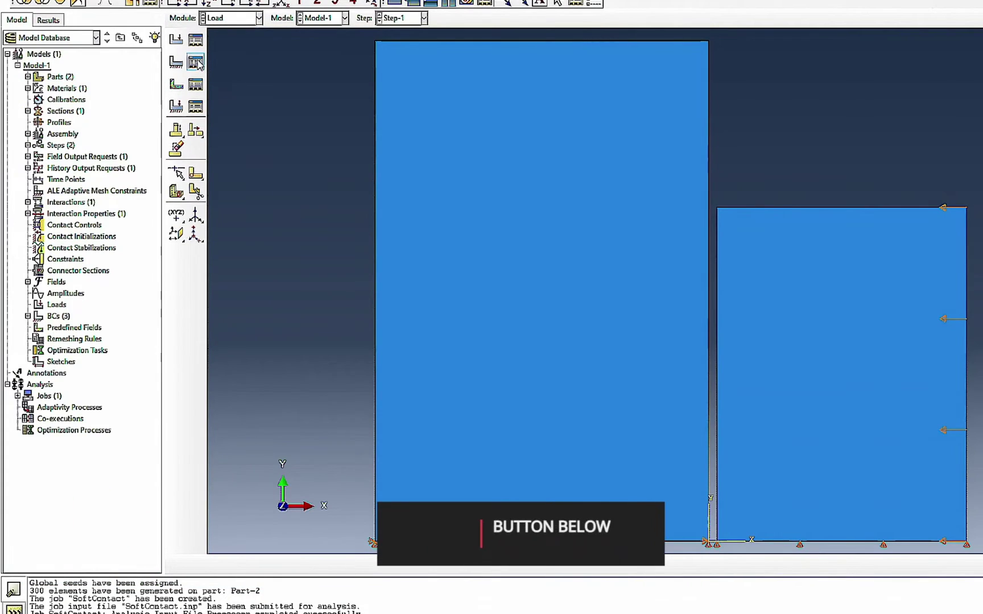
{"action": "left_click", "coordinate": [196, 62]}
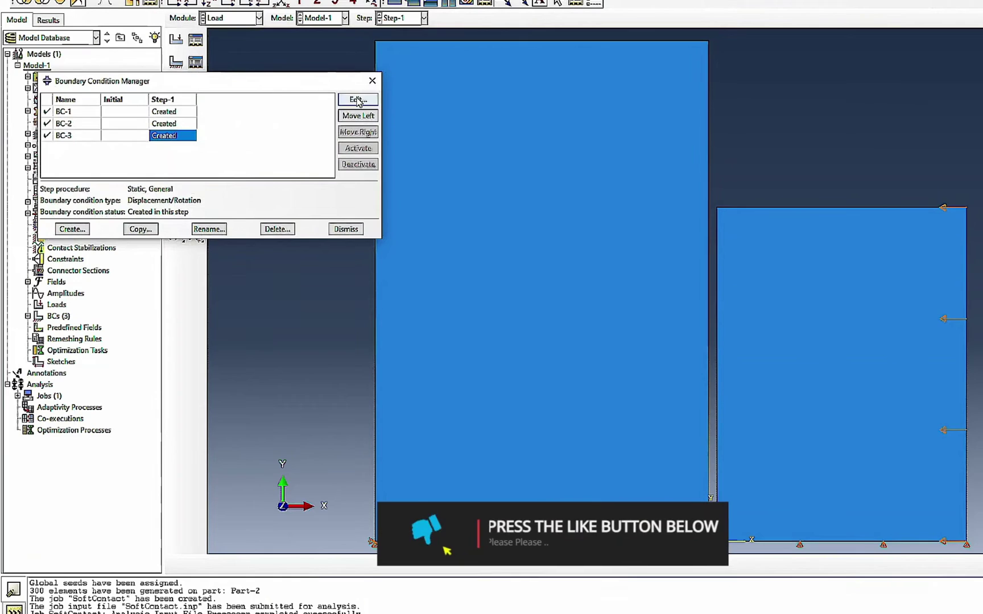
{"action": "left_click", "coordinate": [358, 98]}
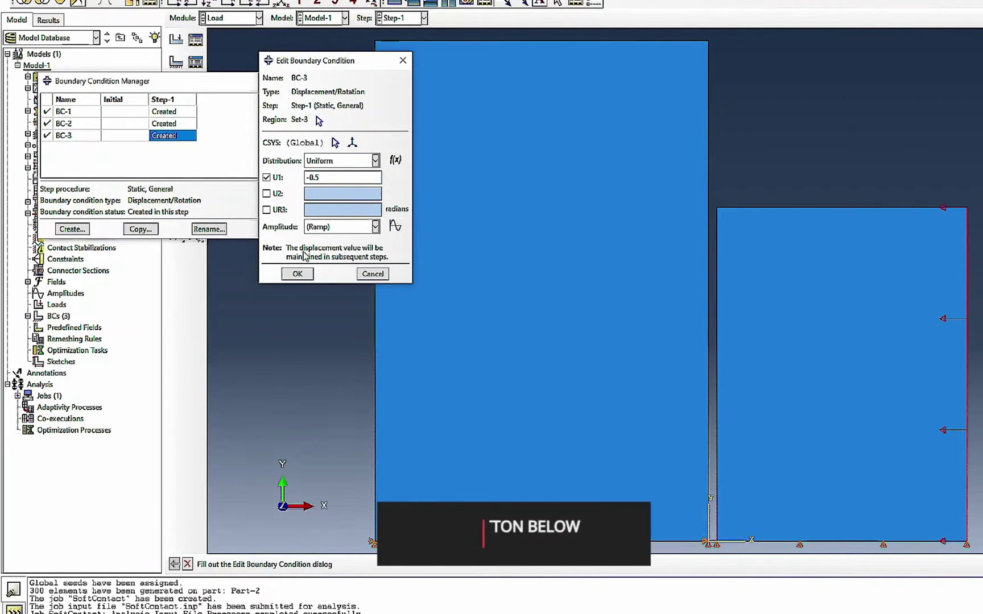
{"action": "left_click", "coordinate": [397, 228]}
{"action": "left_click_drag", "start_coordinate": [111, 112], "coordinate": [567, 116]}
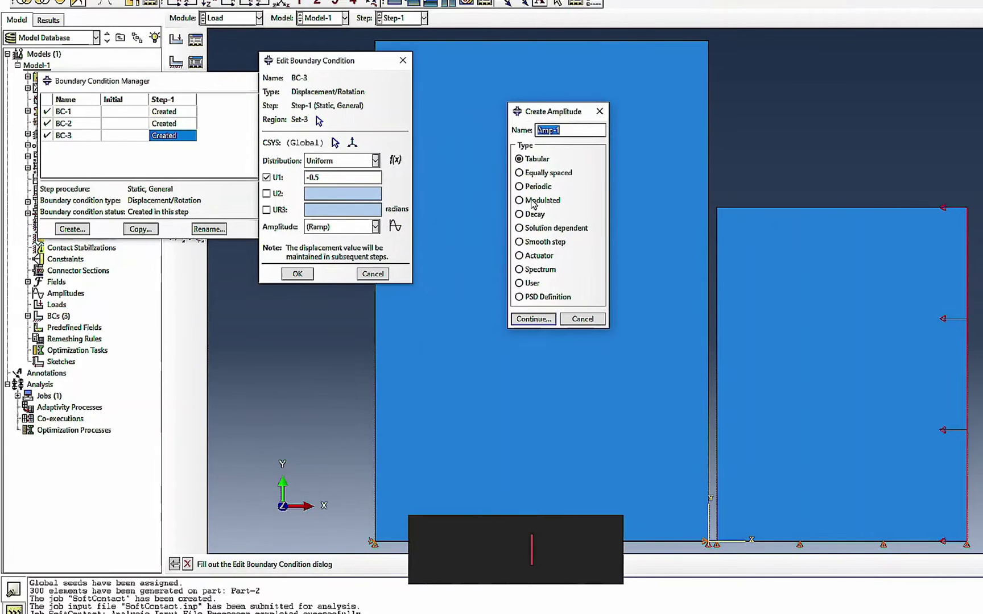
{"action": "left_click", "coordinate": [515, 314]}
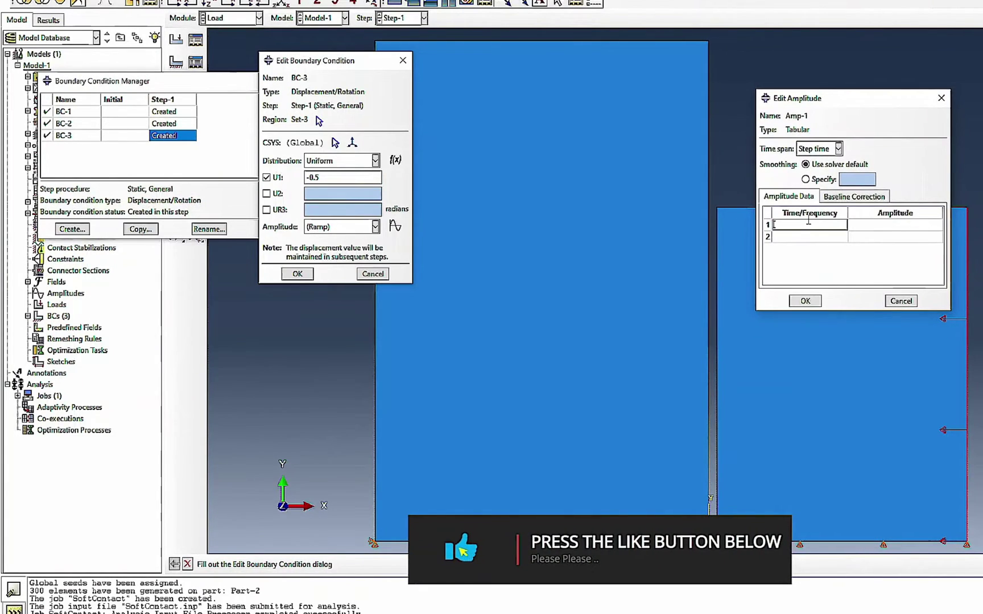
Enter Amp-1 rows (0,0), (0.5,1), (1,0) and save it
{"action": "type", "text": "0"}
{"action": "key", "text": "Tab"}
{"action": "type", "text": "0"}
{"action": "key", "text": "Tab"}
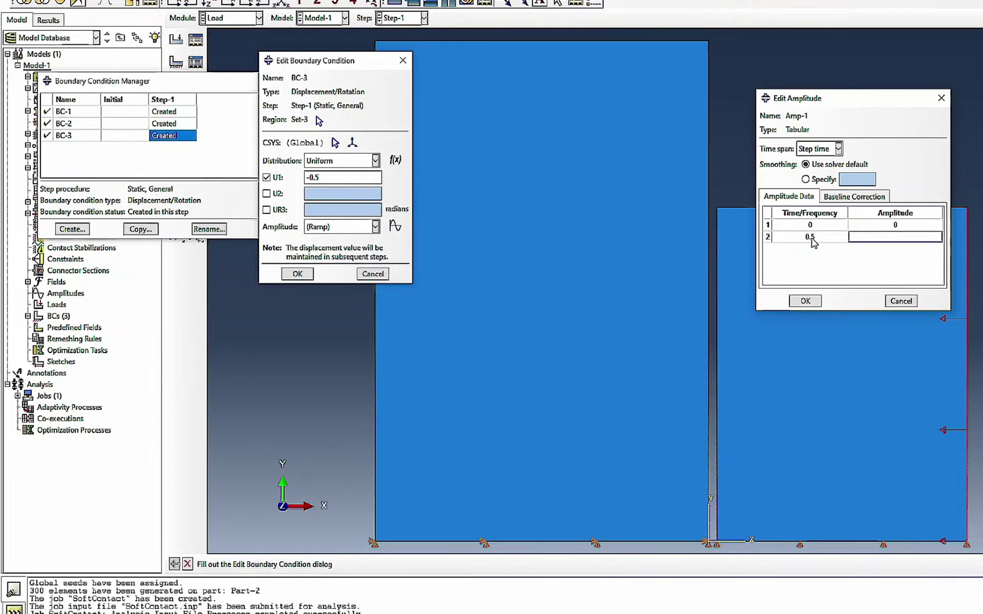
{"action": "type", "text": "1"}
{"action": "key", "text": "Tab"}
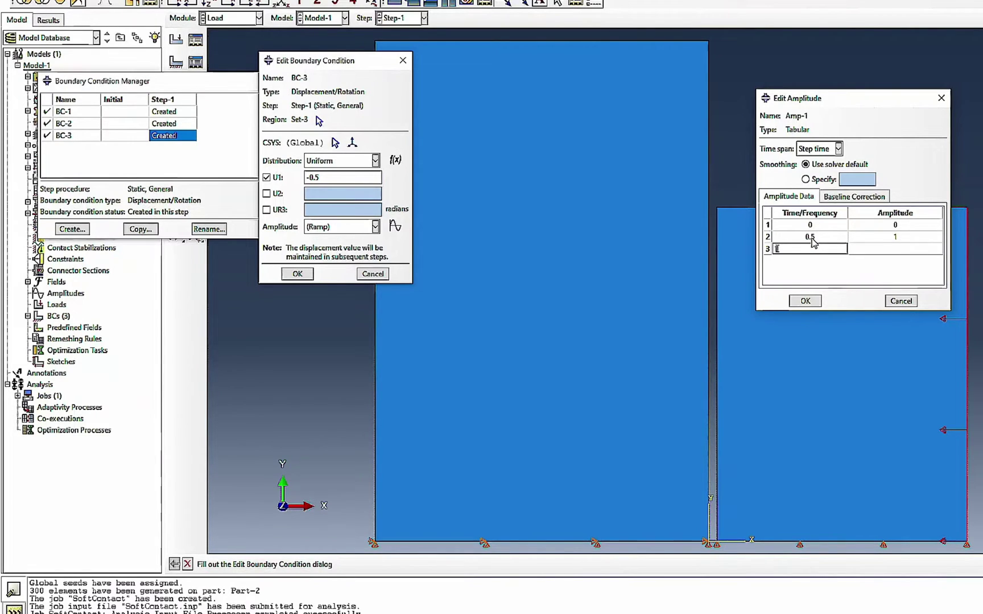
{"action": "left_click", "coordinate": [814, 305]}
Assign Amp-1 to BC-3's displacement and confirm the change
{"action": "left_click", "coordinate": [364, 226]}
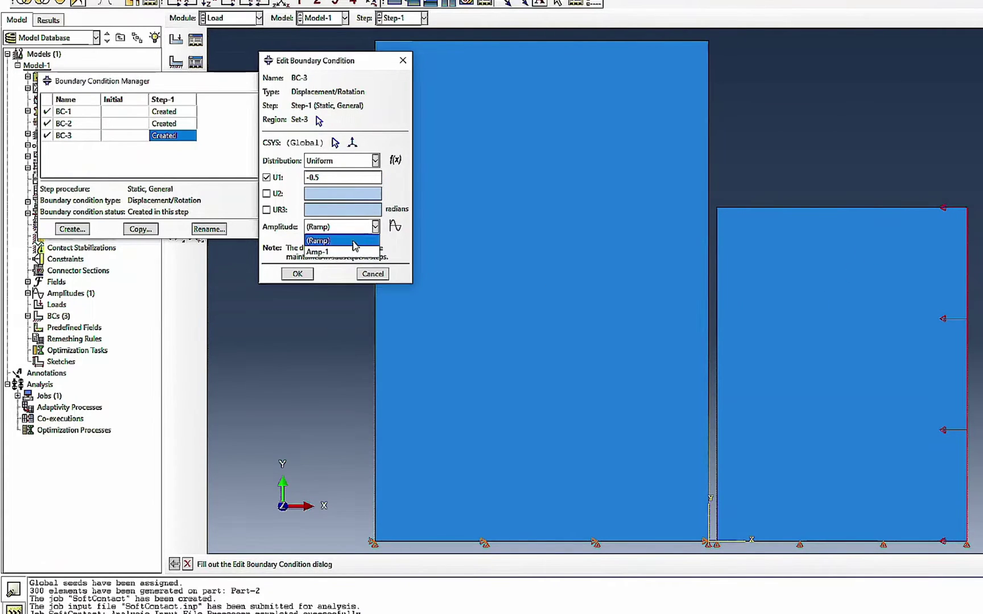
{"action": "left_click", "coordinate": [350, 254]}
{"action": "left_click", "coordinate": [298, 275]}
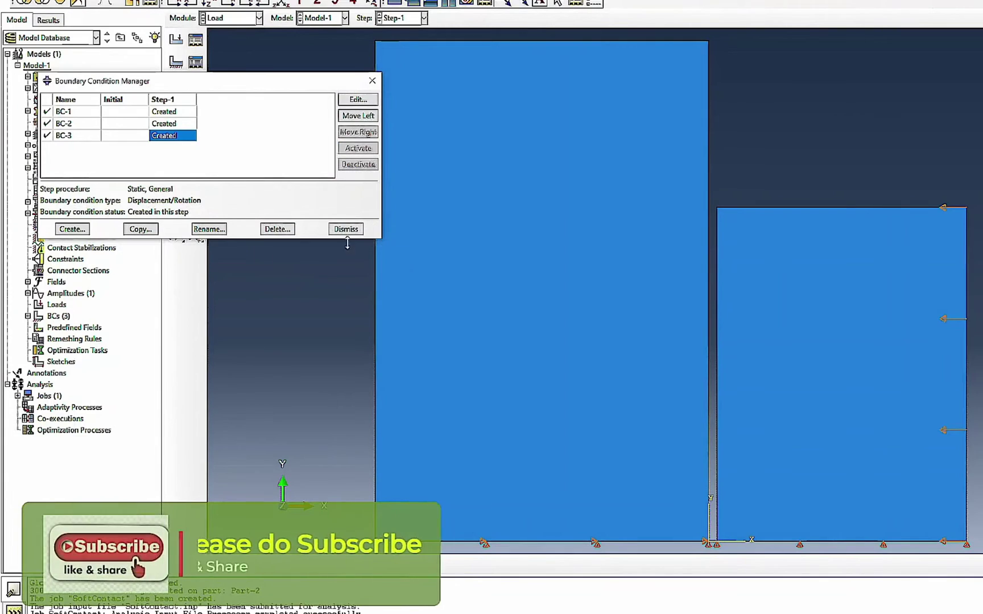
{"action": "left_click", "coordinate": [240, 19]}
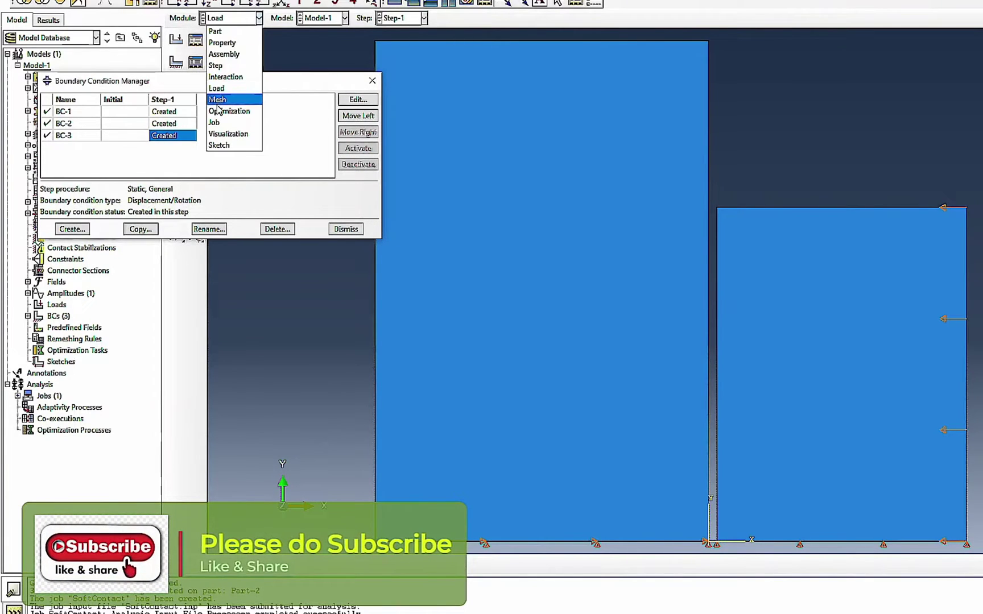
Resubmit SoftContact, overwriting the old files, and open its results
{"action": "left_click", "coordinate": [224, 123]}
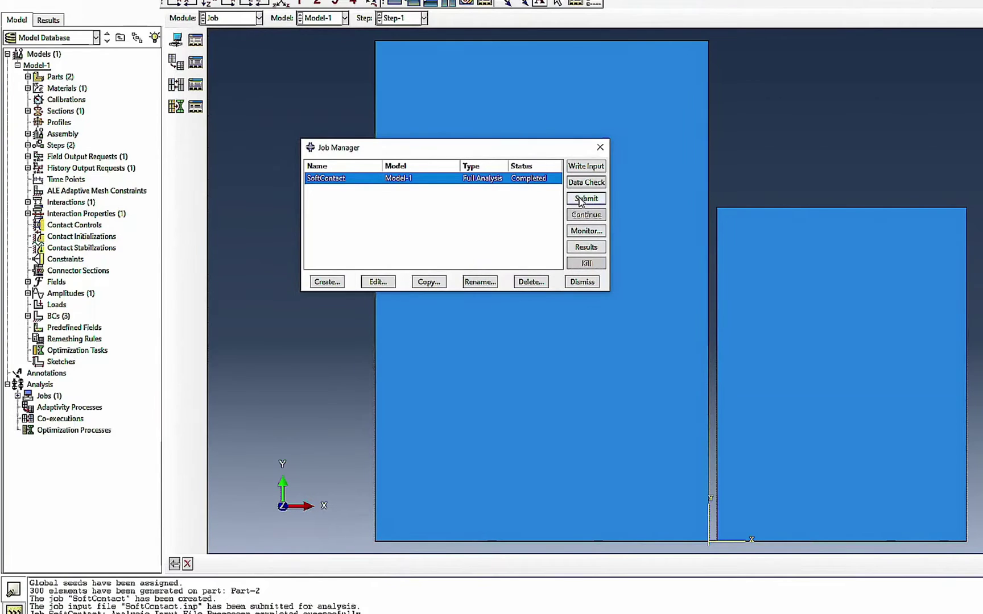
{"action": "left_click", "coordinate": [586, 198]}
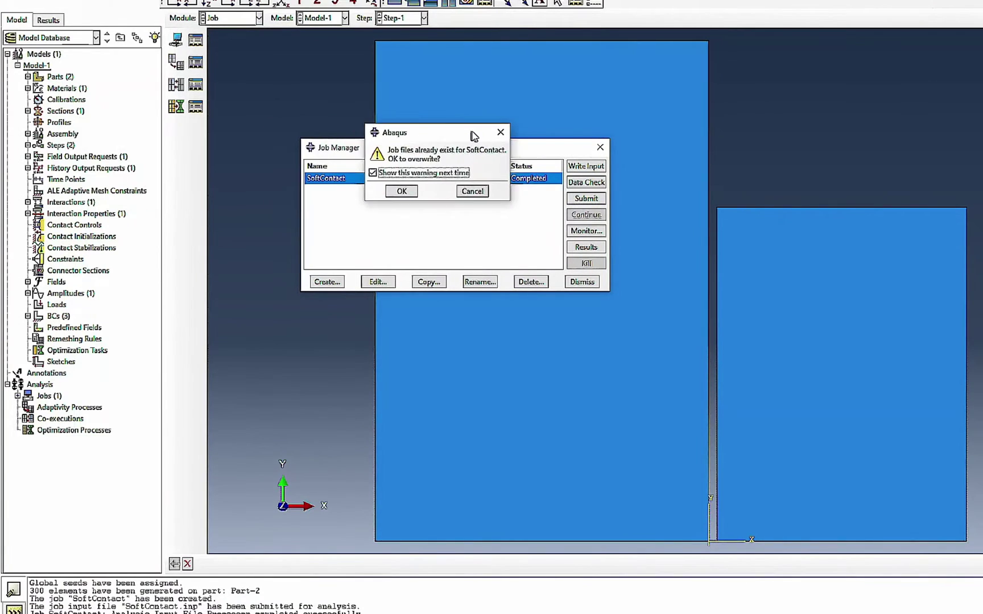
{"action": "left_click", "coordinate": [407, 192]}
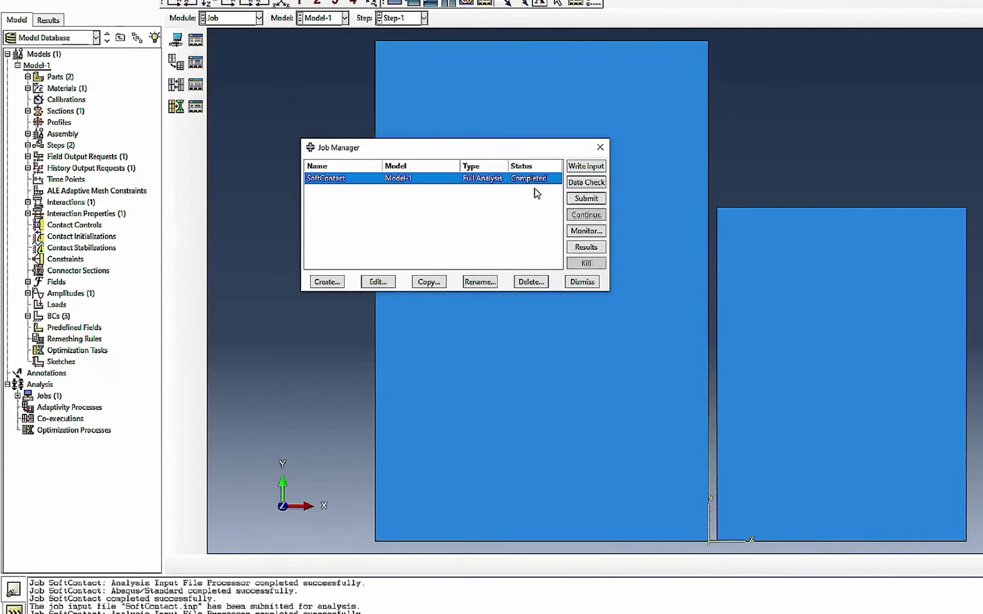
{"action": "left_click", "coordinate": [576, 248]}
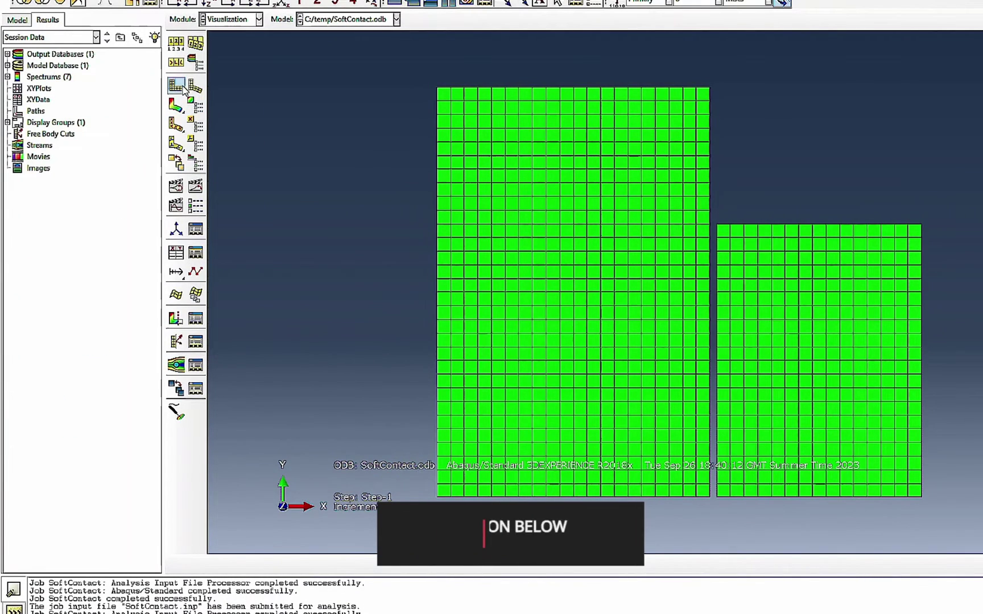
Plot the rerun's Mises contours, then switch the variable to CPRESS
{"action": "left_click", "coordinate": [175, 104]}
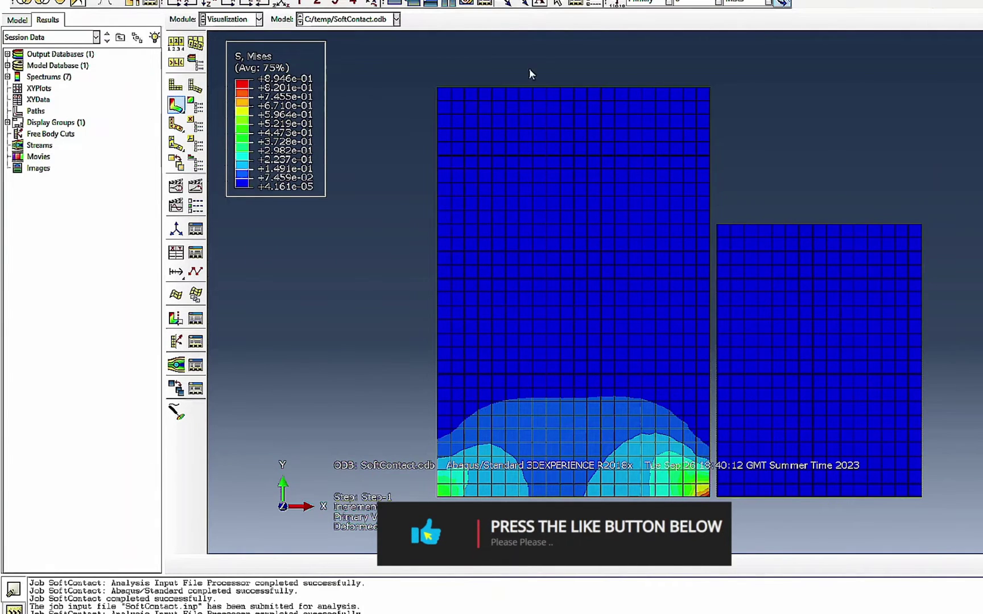
{"action": "left_click", "coordinate": [718, 3]}
{"action": "left_click", "coordinate": [690, 26]}
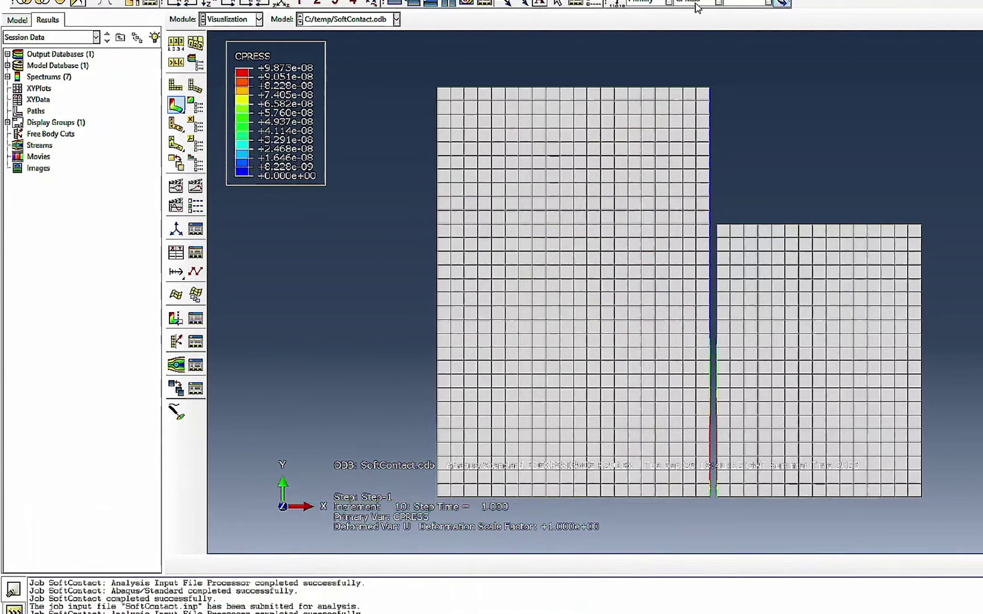
{"action": "left_click", "coordinate": [257, 21]}
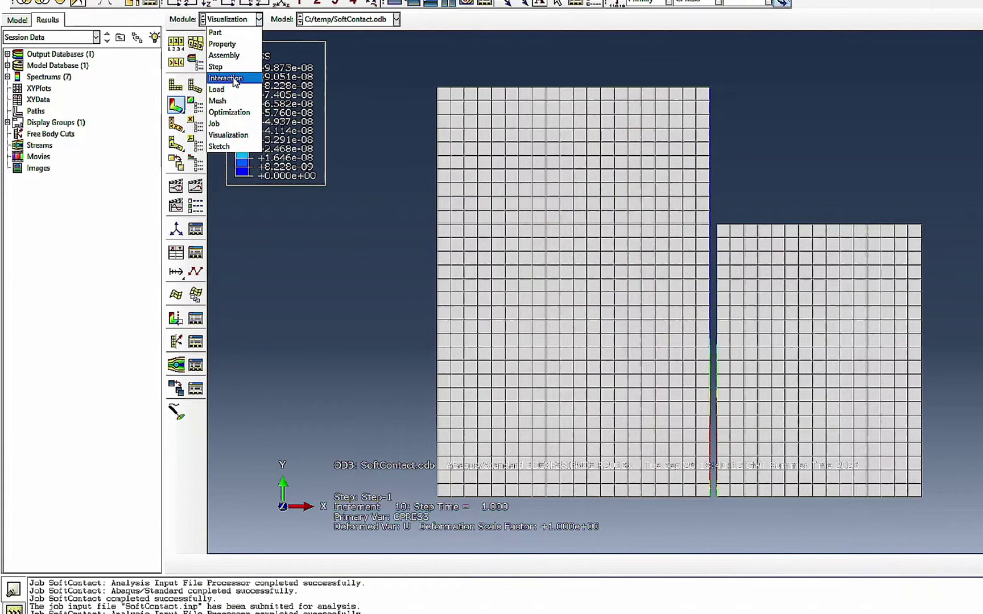
Set IntProp-1's normal behavior to hard contact allowing separation
{"action": "left_click", "coordinate": [235, 81]}
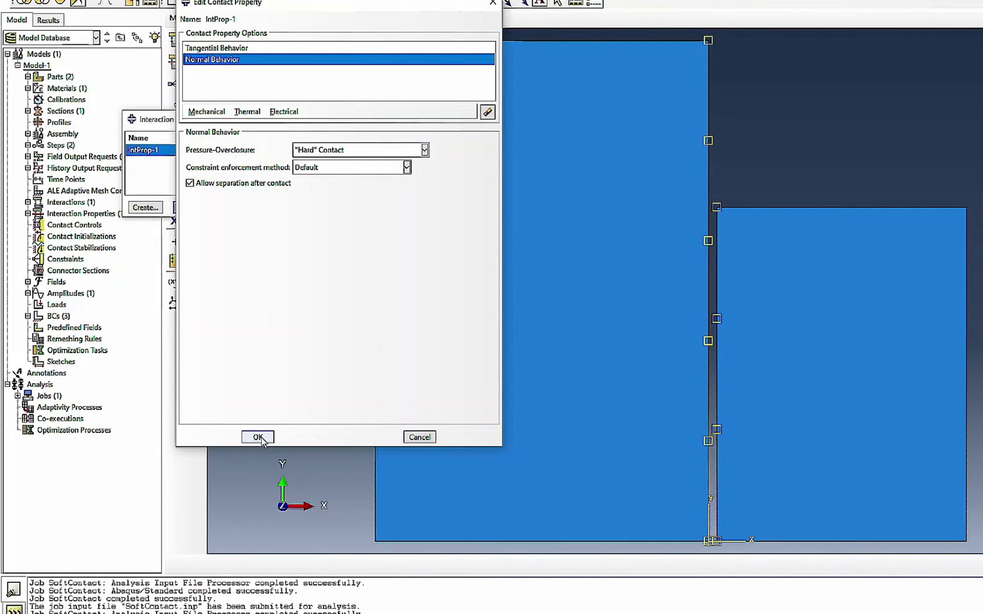
{"action": "left_click", "coordinate": [258, 437]}
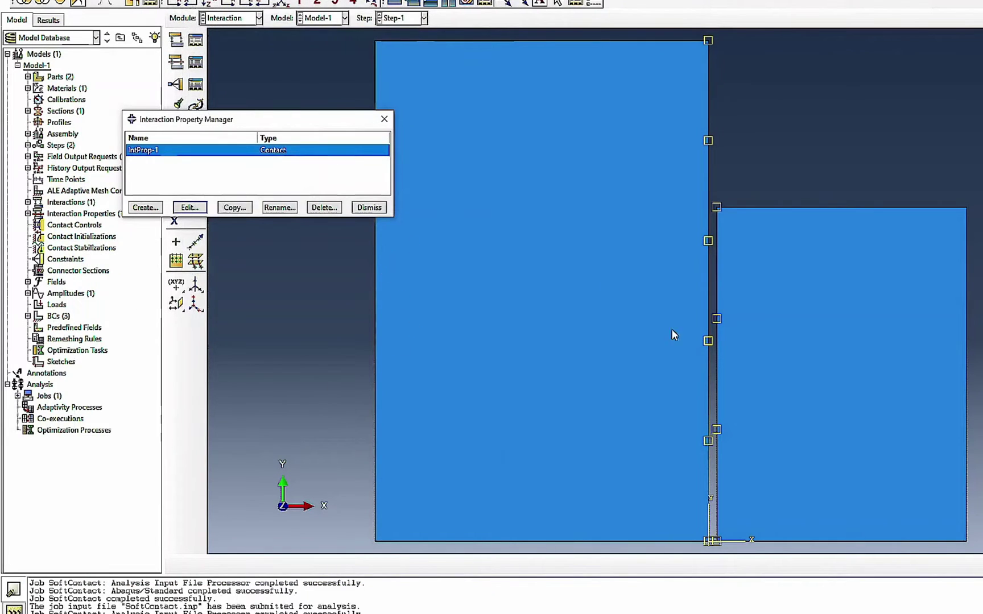
{"action": "left_click", "coordinate": [358, 208]}
{"action": "left_click", "coordinate": [231, 18]}
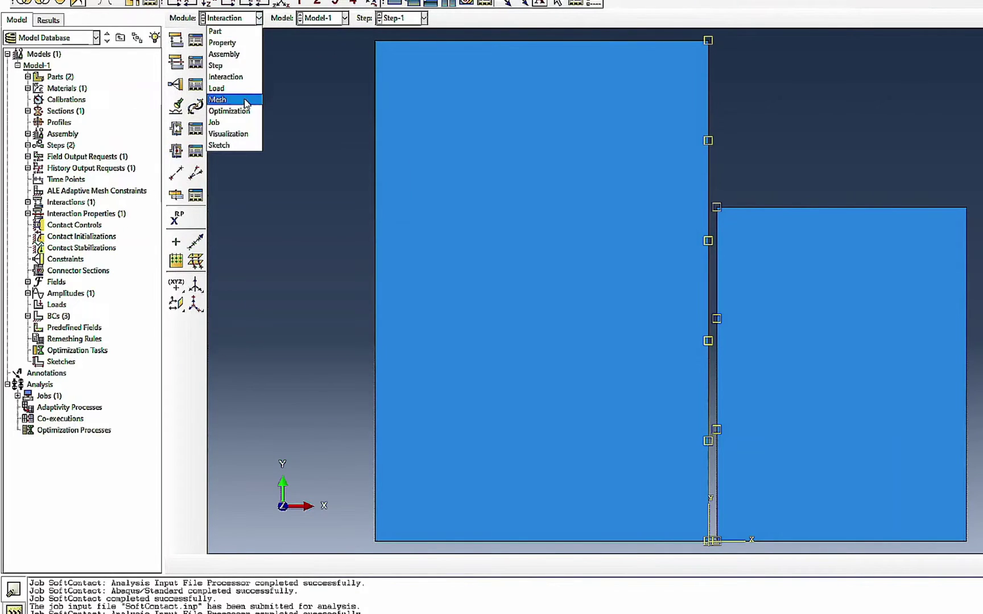
Resubmit SoftContact, overwrite its files, open the results and plot Mises contours
{"action": "left_click", "coordinate": [238, 123]}
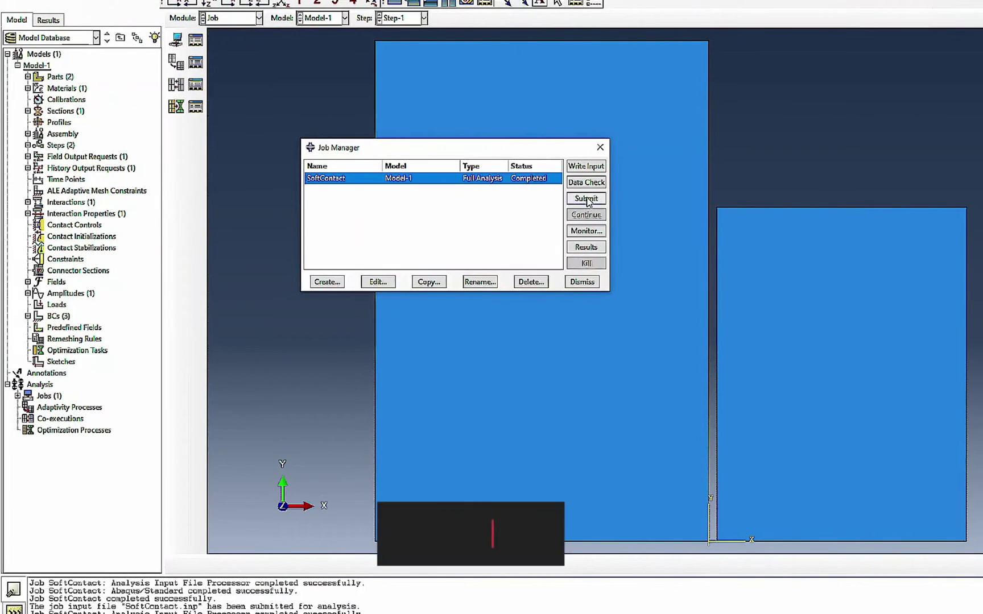
{"action": "left_click", "coordinate": [586, 198]}
{"action": "left_click", "coordinate": [412, 190]}
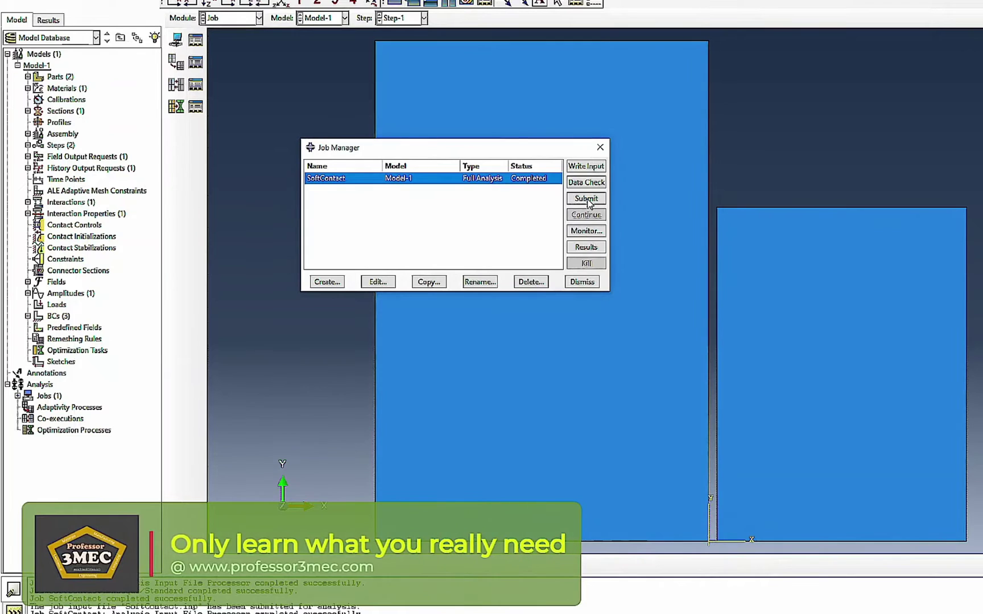
{"action": "left_click", "coordinate": [587, 246]}
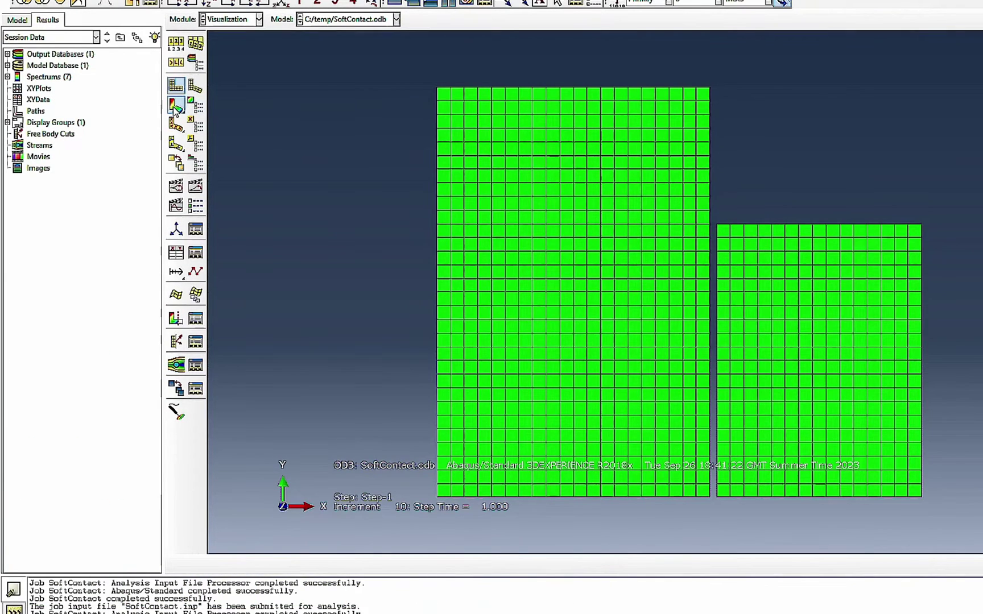
{"action": "left_click", "coordinate": [175, 107]}
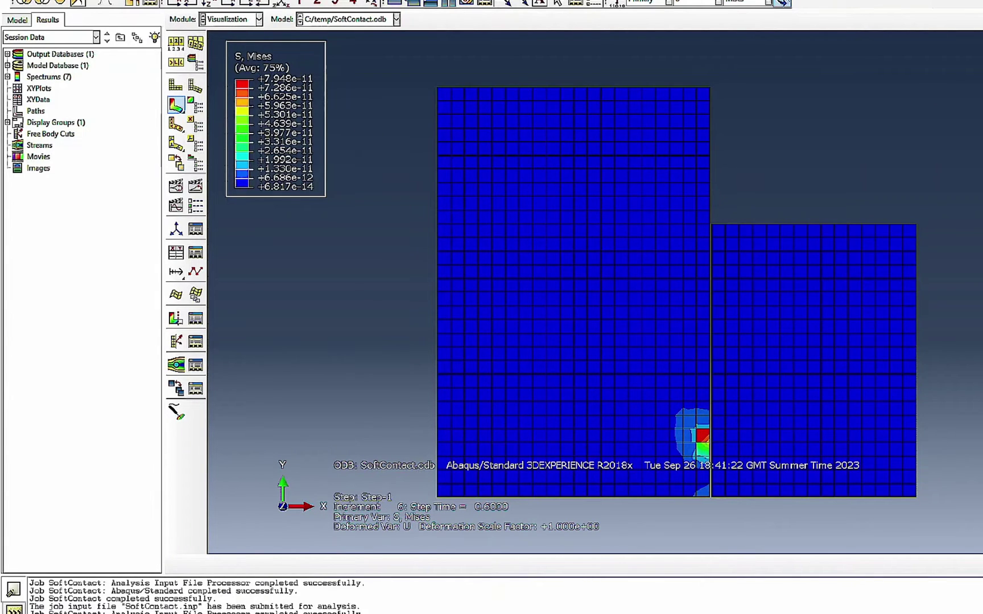
Edit BC-3 so its U1 displacement is -0.6 instead of -0.5
{"action": "left_click", "coordinate": [230, 19]}
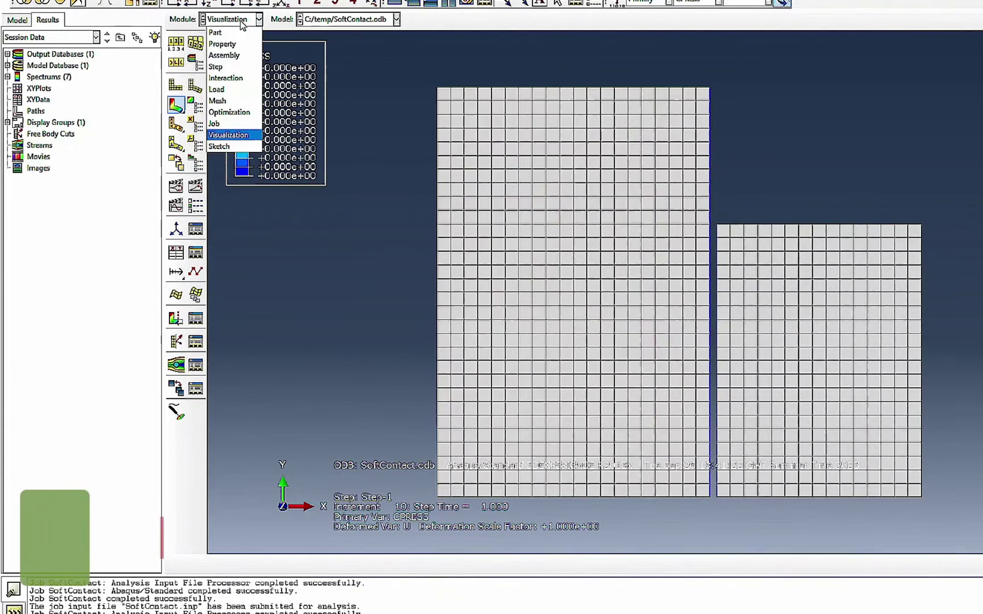
{"action": "left_click", "coordinate": [227, 101]}
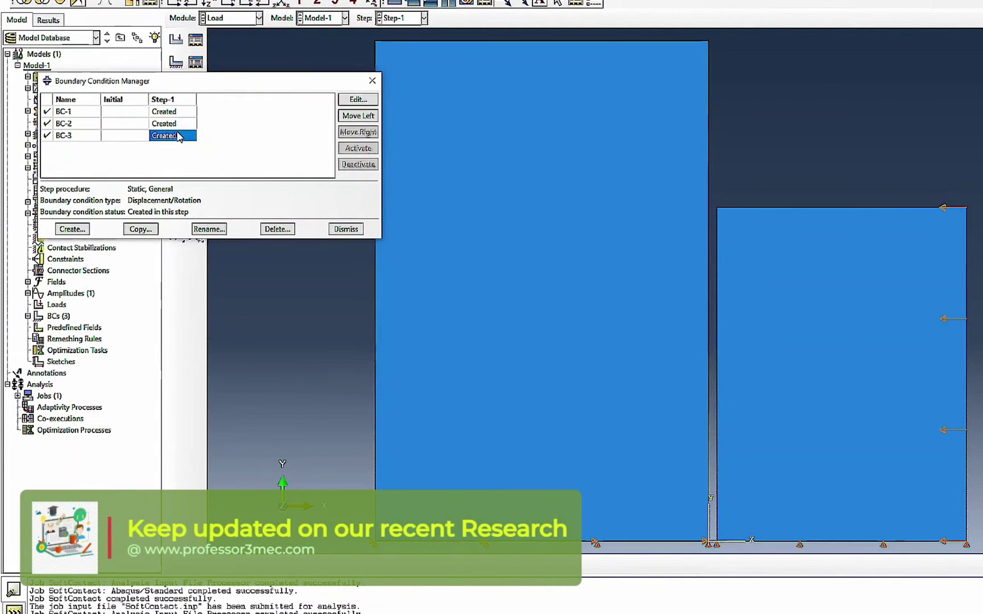
{"action": "left_click", "coordinate": [358, 99]}
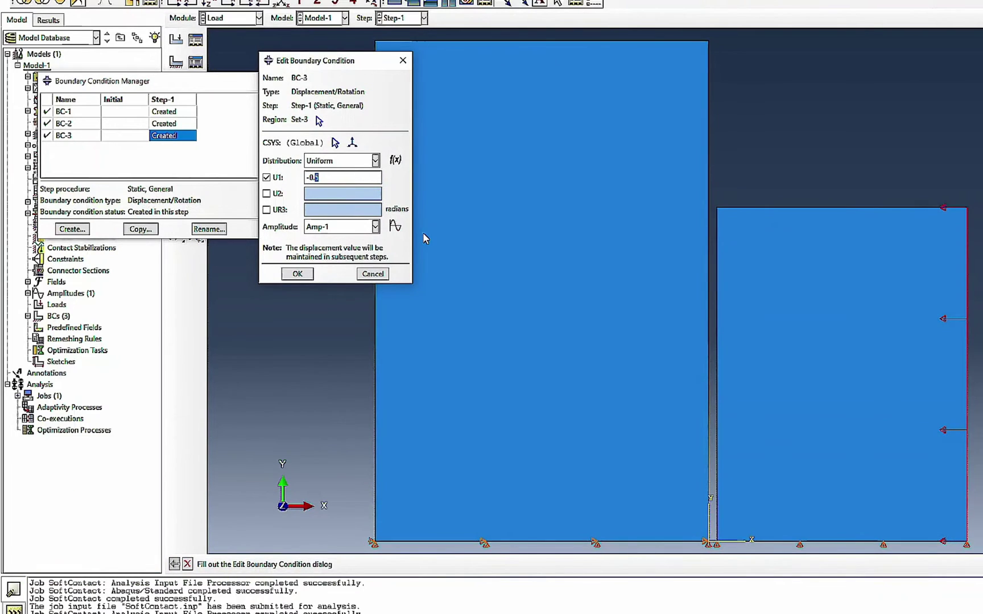
{"action": "type", "text": "06"}
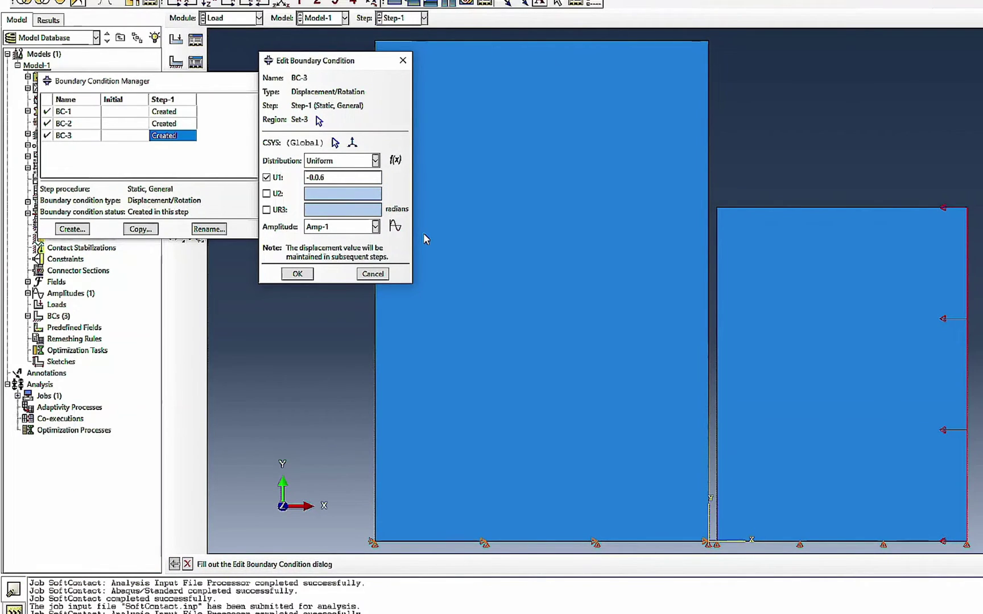
{"action": "key", "text": "Left"}
{"action": "key", "text": "BackSpace"}
{"action": "left_click", "coordinate": [296, 273]}
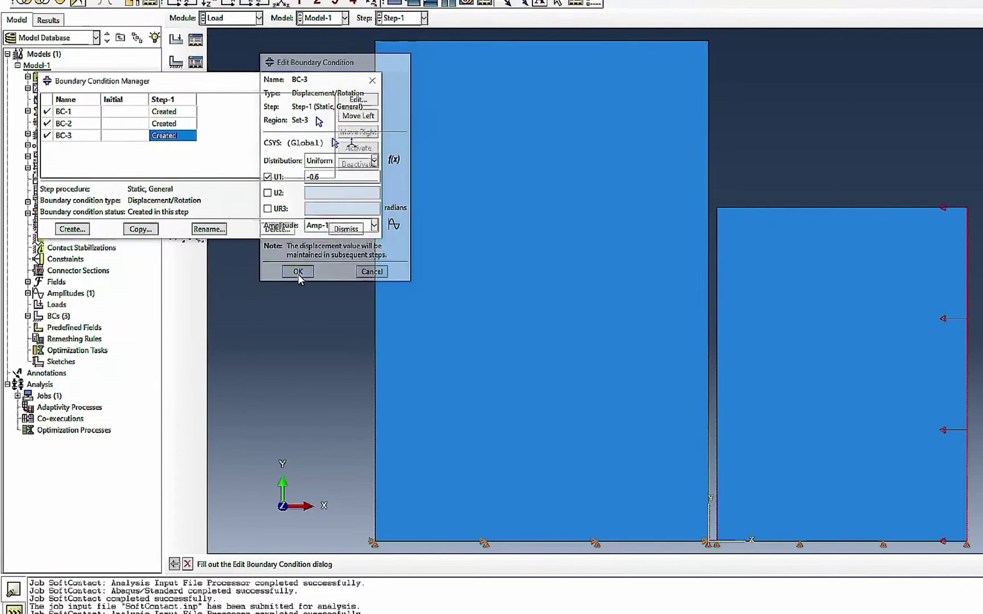
{"action": "left_click", "coordinate": [222, 18]}
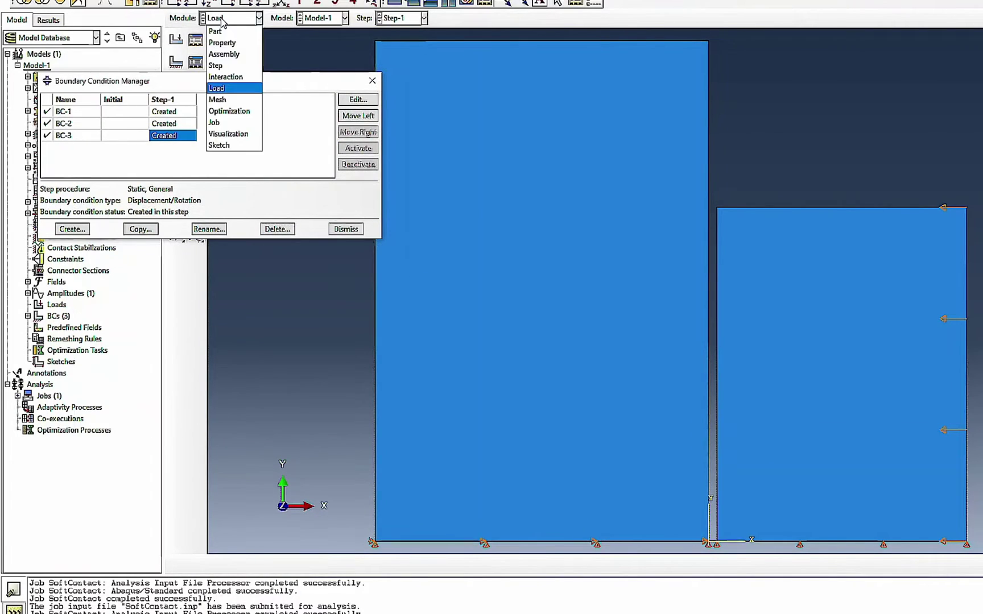
Resubmit SoftContact with the -0.6 displacement, overwrite, and open its Mises results
{"action": "left_click", "coordinate": [228, 122]}
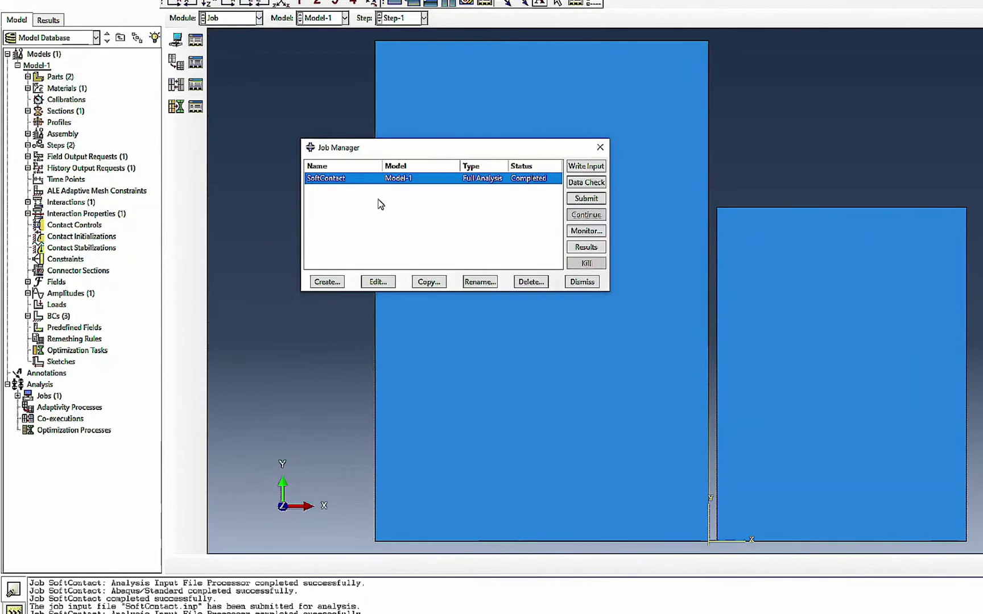
{"action": "left_click", "coordinate": [577, 203]}
{"action": "left_click", "coordinate": [413, 189]}
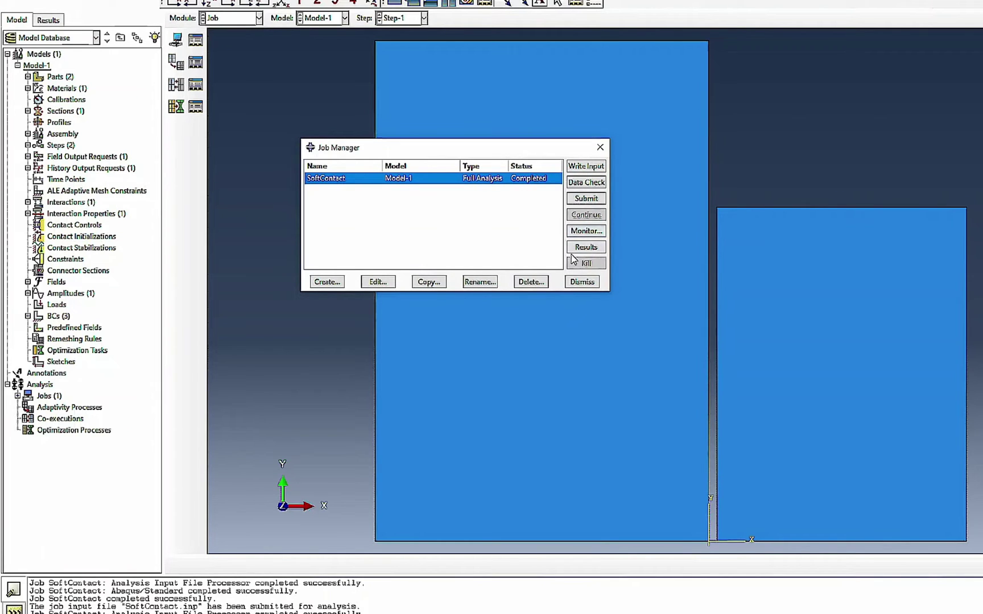
{"action": "left_click", "coordinate": [574, 247]}
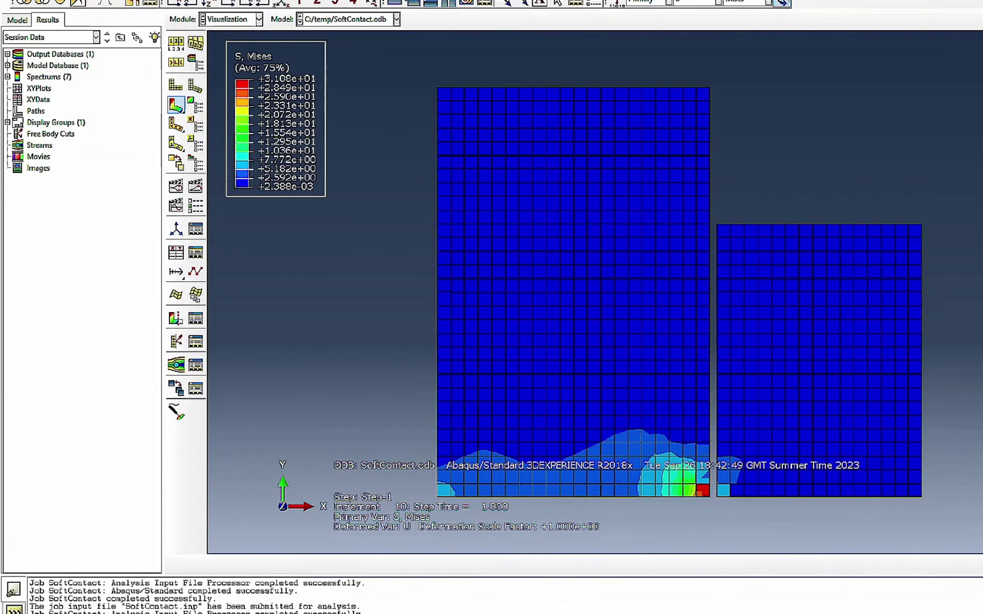
Plot the contact pressure CPRESS, then switch the contour to contact opening COPEN
{"action": "left_click", "coordinate": [691, 3]}
{"action": "left_click", "coordinate": [688, 24]}
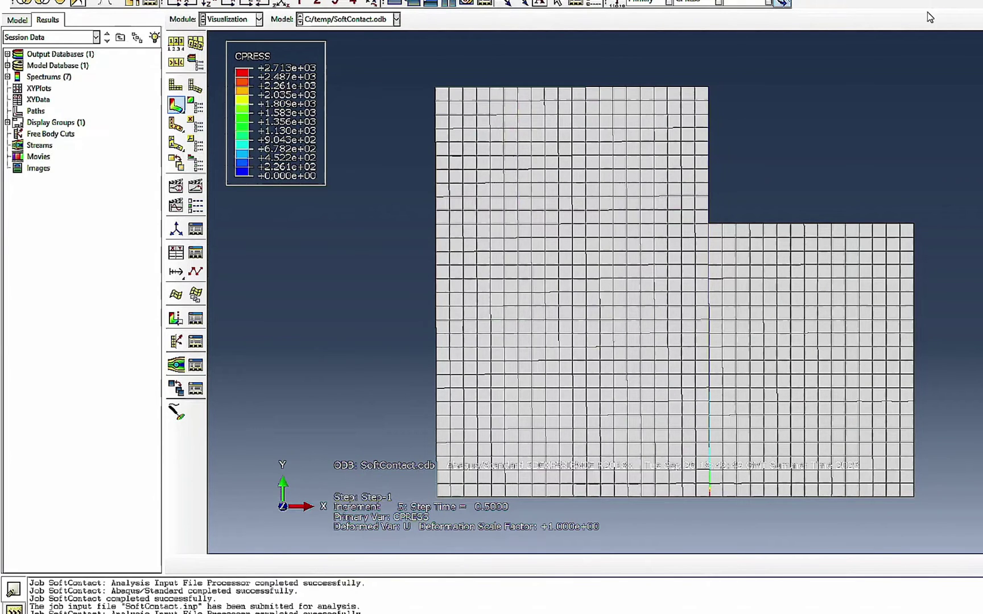
{"action": "left_click", "coordinate": [686, 5]}
{"action": "left_click", "coordinate": [690, 17]}
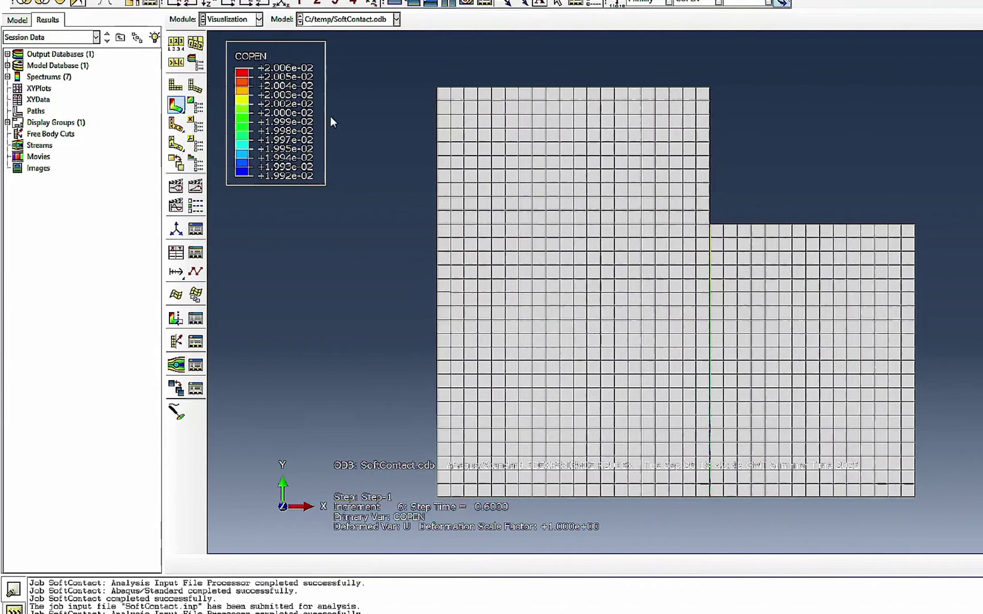
Return the contour to CPRESS, which reads 0.000e+00 throughout at step time 1.0
{"action": "left_click", "coordinate": [703, 3]}
{"action": "left_click", "coordinate": [698, 21]}
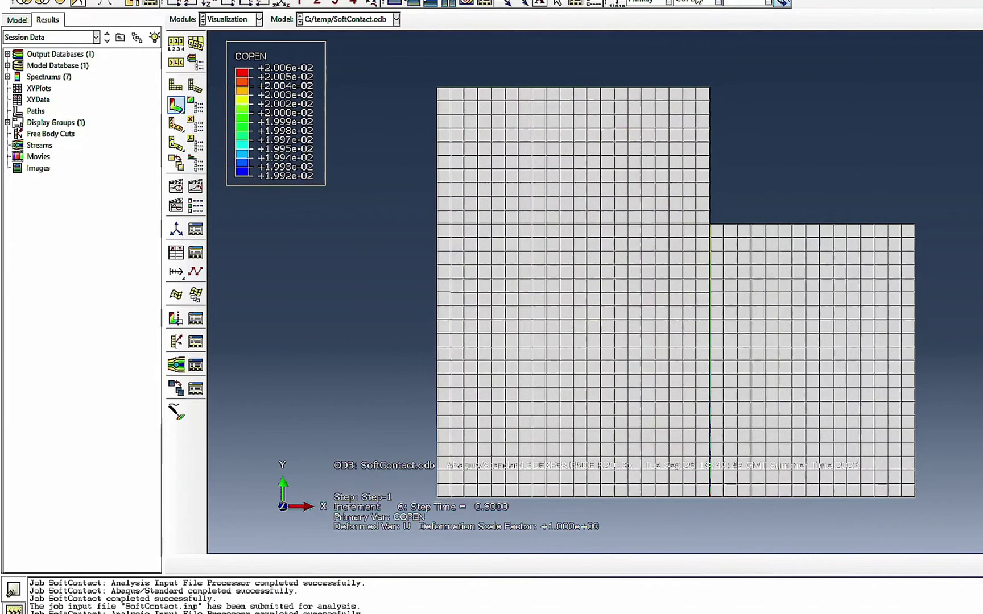
{"action": "left_click", "coordinate": [698, 3]}
{"action": "left_click", "coordinate": [690, 26]}
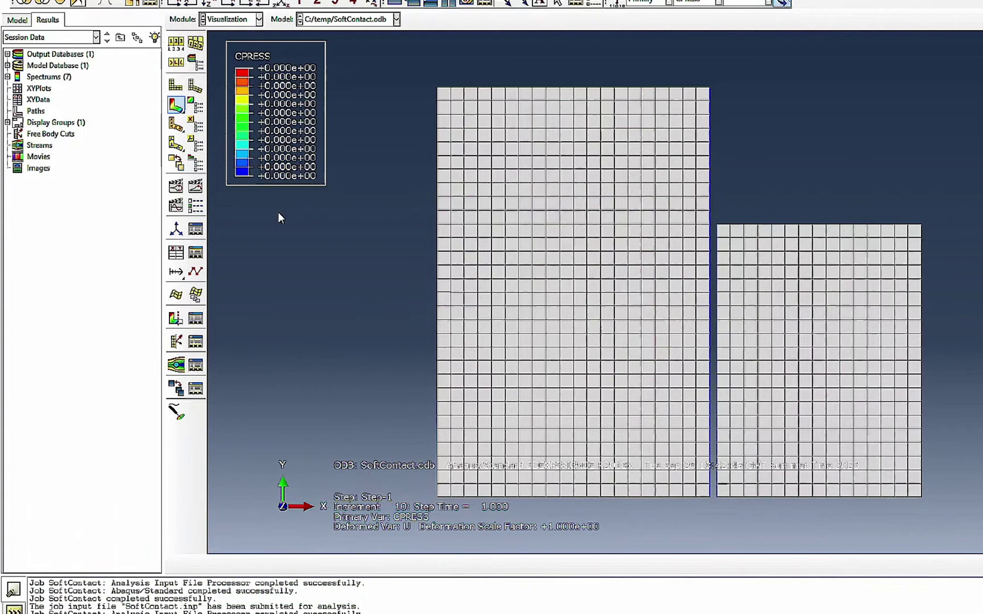
{"action": "left_click", "coordinate": [243, 21]}
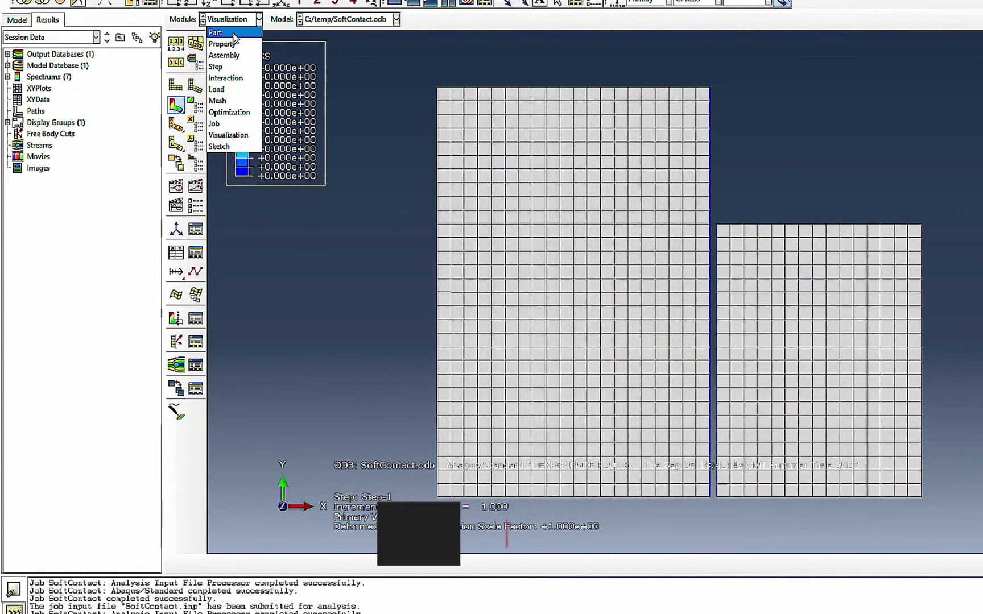
In the Interaction module, start connector Wire-1 from Part-1 point (0, 15, 0) to Part-2 vertex (0.5, 20, 0)
{"action": "left_click", "coordinate": [241, 79]}
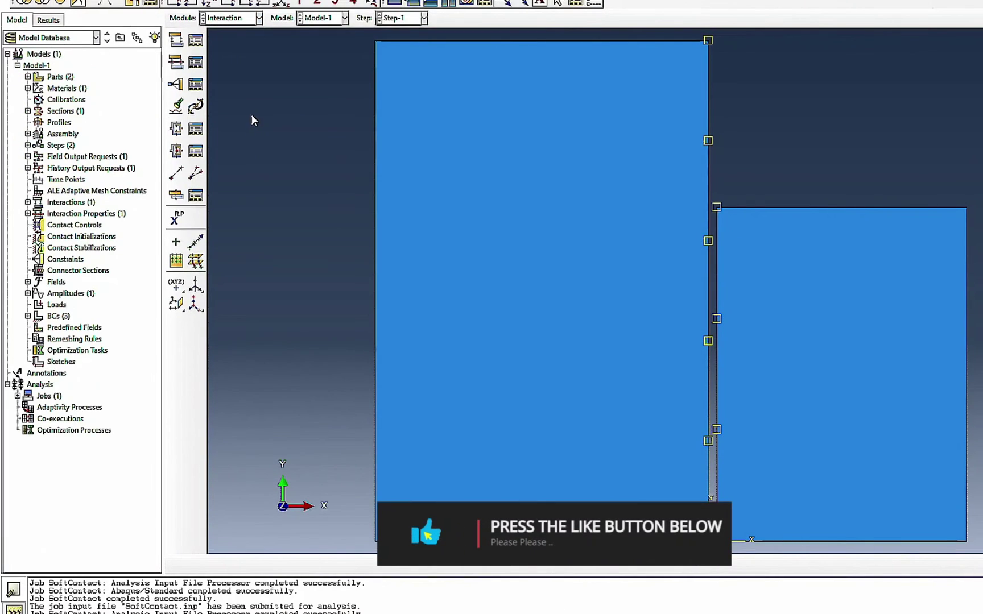
{"action": "left_click", "coordinate": [195, 107]}
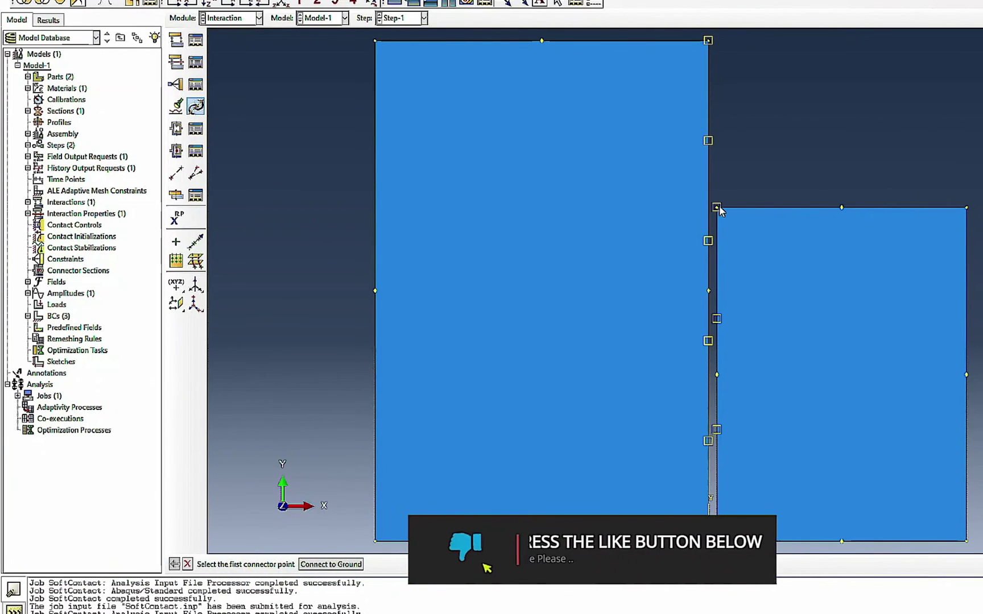
{"action": "left_click", "coordinate": [708, 290]}
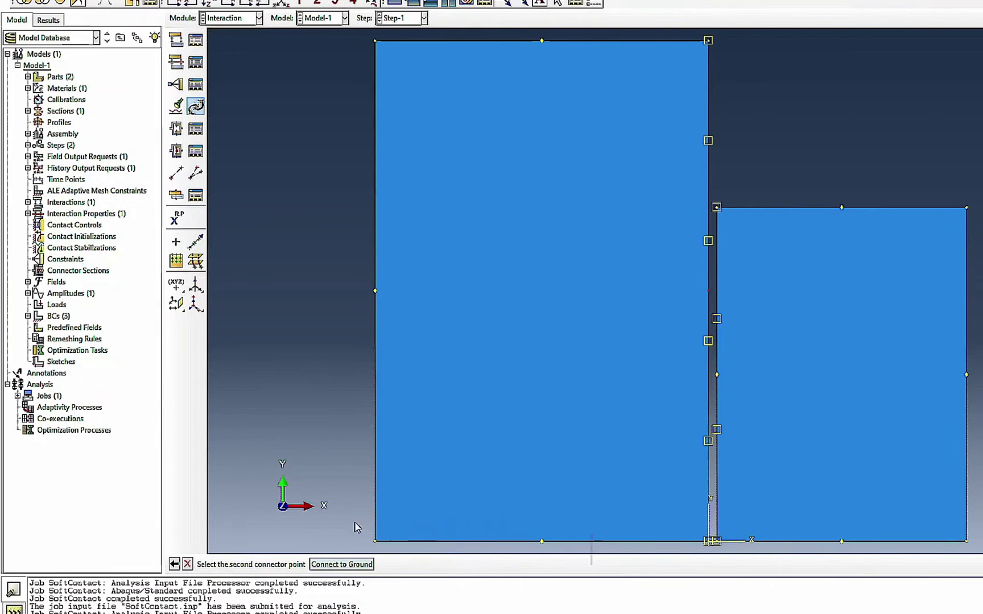
{"action": "left_click", "coordinate": [716, 207]}
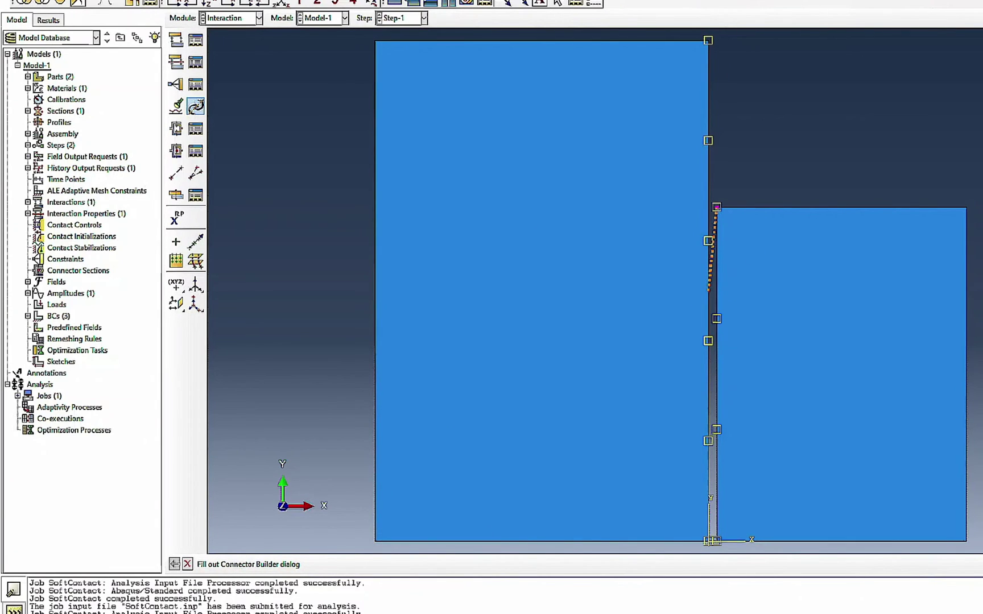
{"action": "left_click_drag", "start_coordinate": [306, 135], "coordinate": [271, 116]}
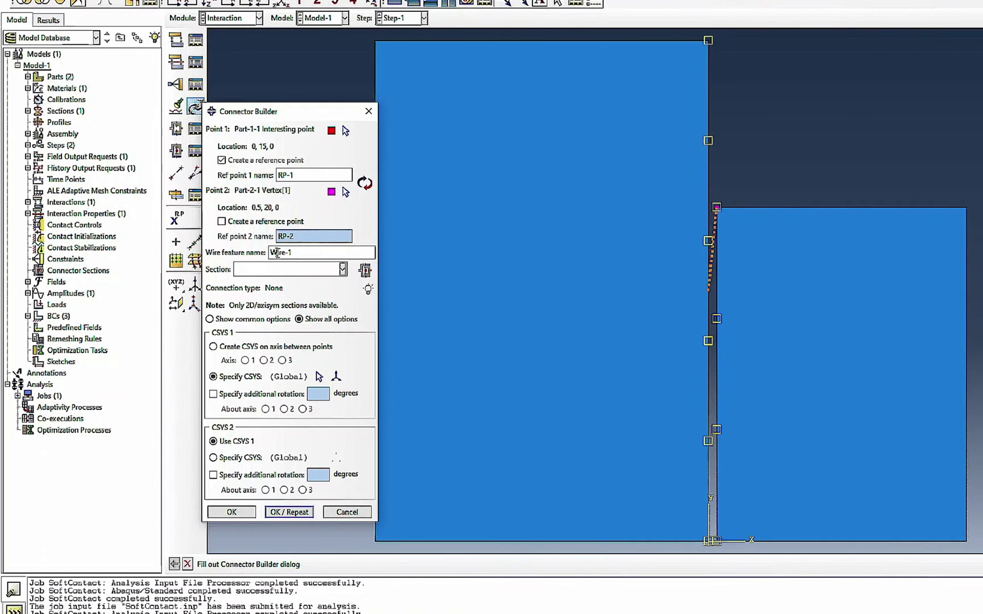
Start a new connector section and browse the Assembled connection types without choosing
{"action": "left_click", "coordinate": [340, 270]}
{"action": "left_click", "coordinate": [364, 271]}
{"action": "left_click", "coordinate": [365, 270]}
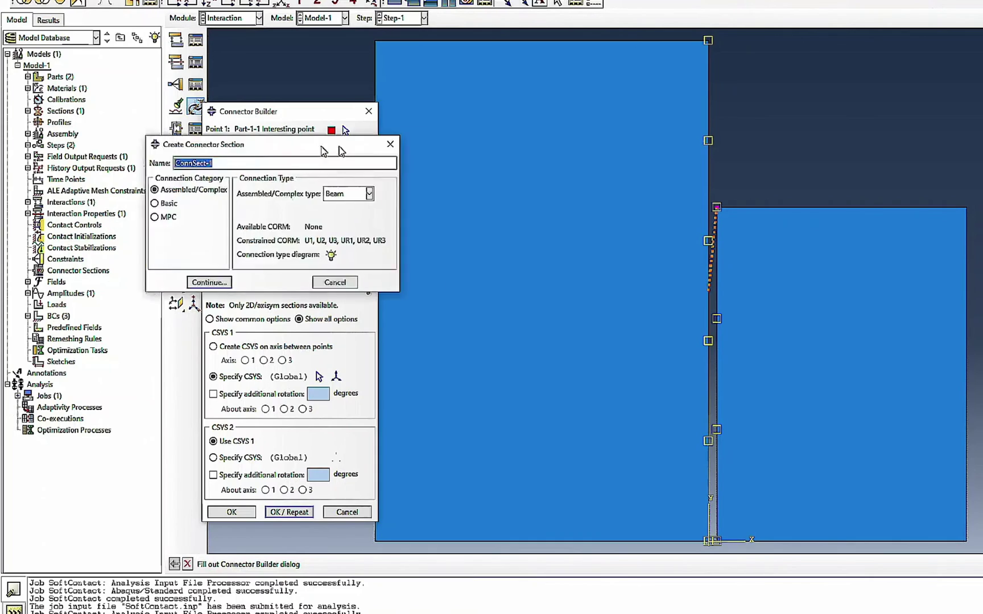
{"action": "left_click", "coordinate": [485, 186]}
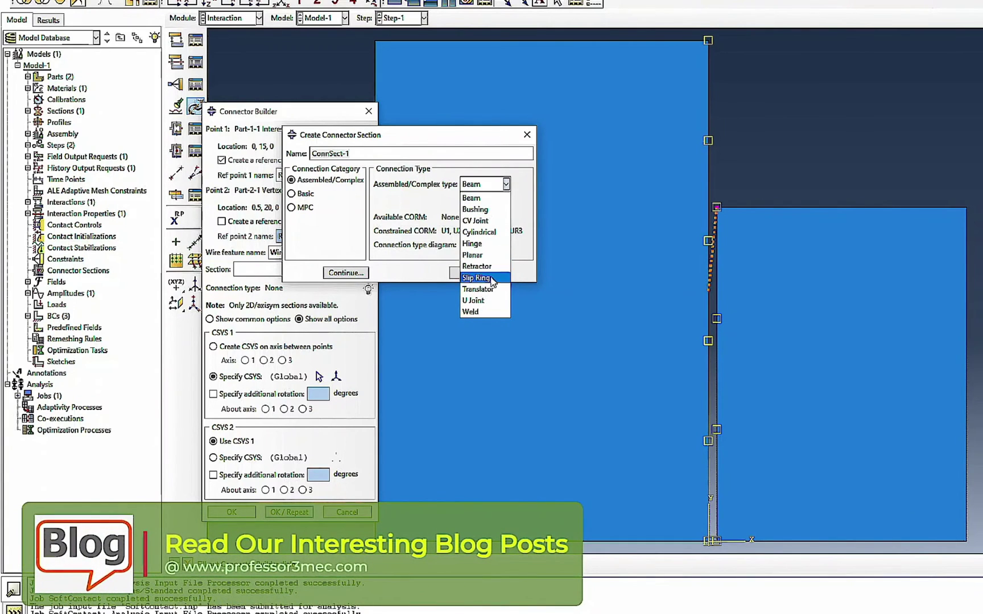
{"action": "left_click", "coordinate": [291, 193]}
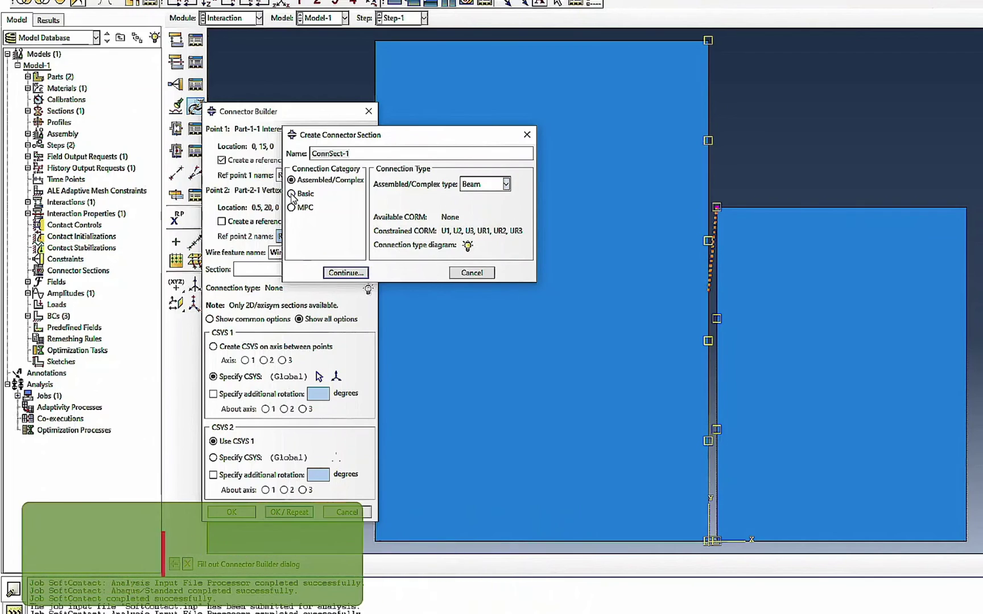
Browse the Basic translational and rotational types, then the MPC types, keeping Beam
{"action": "left_click", "coordinate": [291, 194]}
{"action": "left_click", "coordinate": [495, 189]}
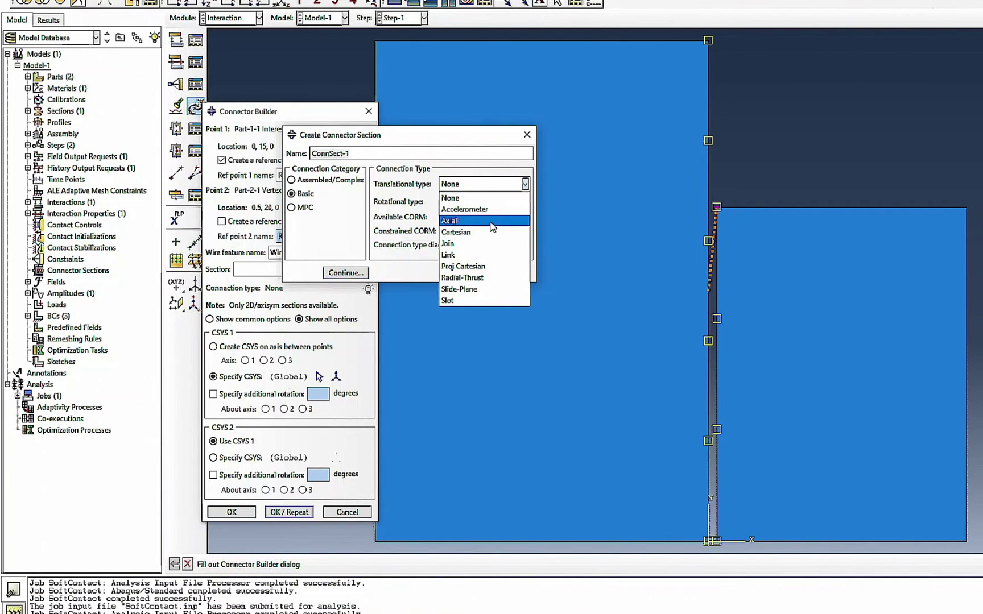
{"action": "left_click", "coordinate": [408, 202]}
{"action": "left_click", "coordinate": [467, 202]}
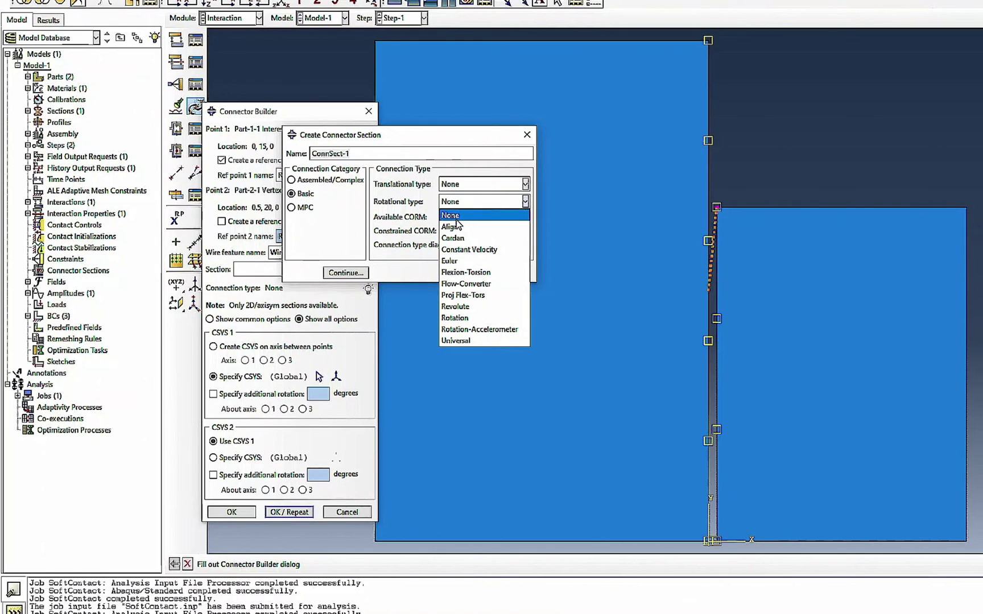
{"action": "left_click", "coordinate": [323, 215]}
{"action": "left_click", "coordinate": [307, 208]}
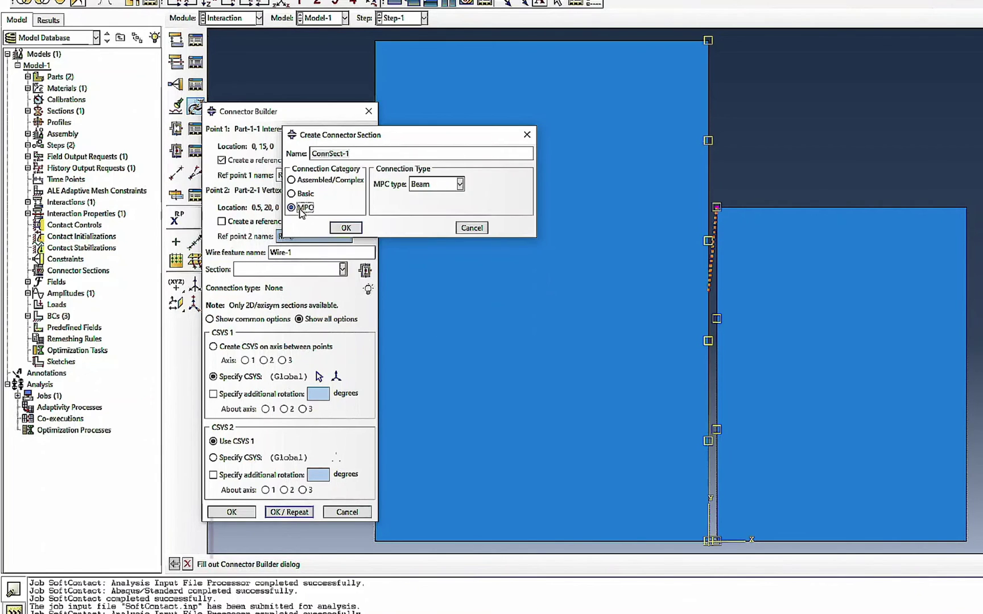
{"action": "left_click", "coordinate": [459, 184]}
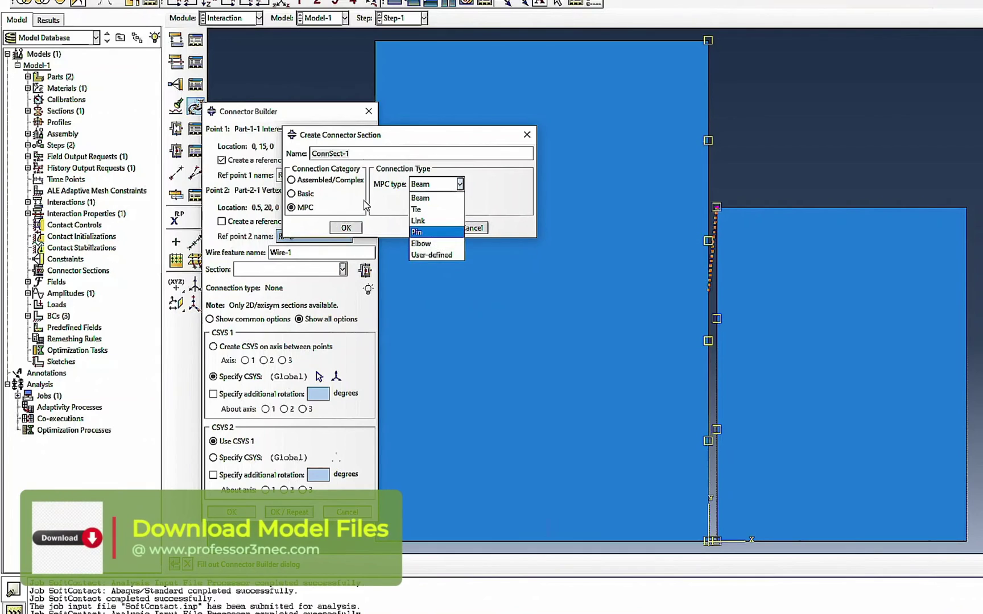
{"action": "left_click", "coordinate": [329, 193]}
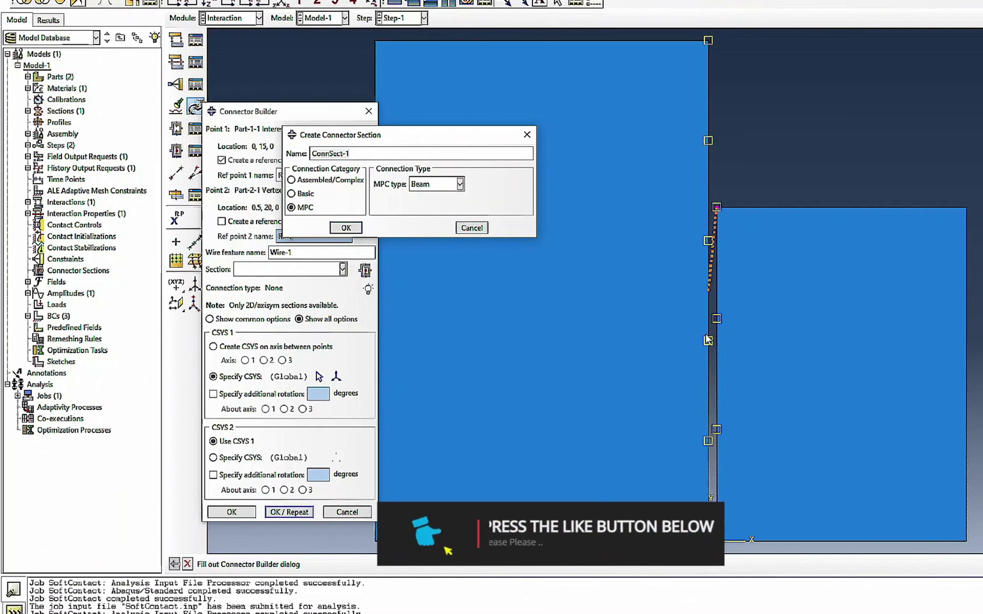
Cancel the section dialog and the Connector Builder, confirming that Wire-1 is discarded
{"action": "left_click", "coordinate": [470, 228]}
{"action": "left_click", "coordinate": [368, 112]}
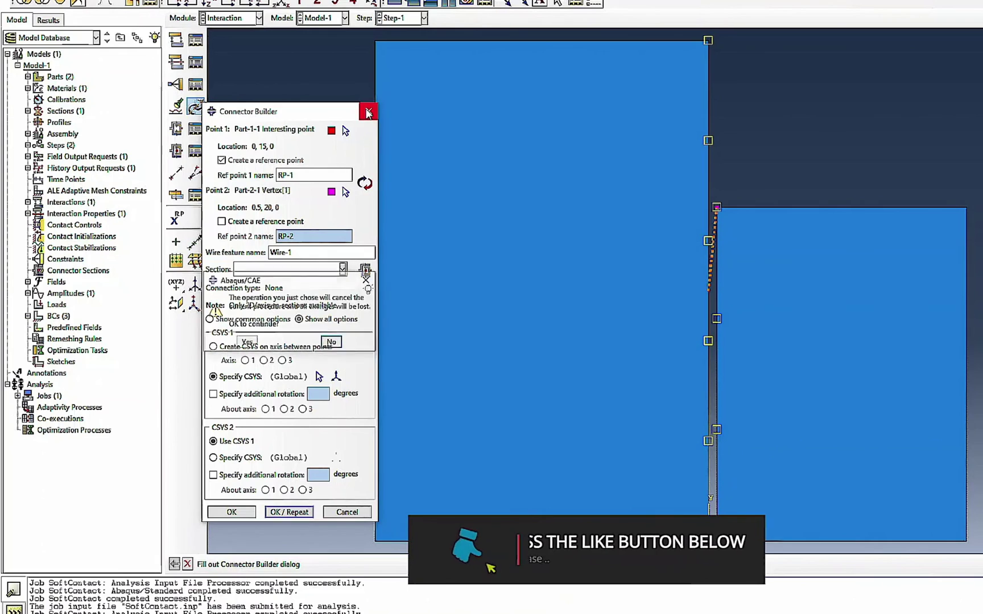
{"action": "left_click", "coordinate": [332, 344]}
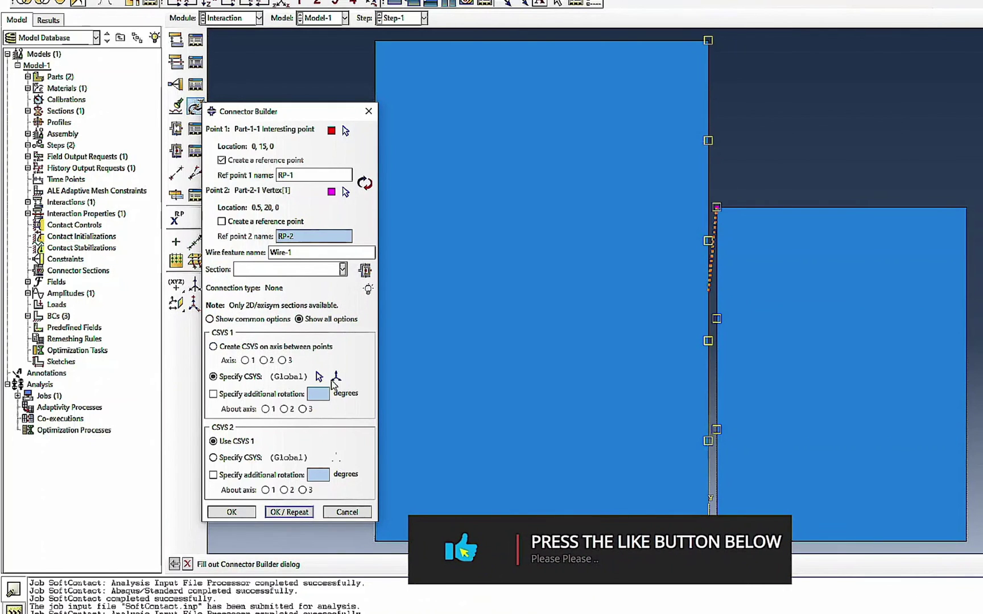
{"action": "left_click", "coordinate": [334, 511]}
{"action": "left_click", "coordinate": [247, 340]}
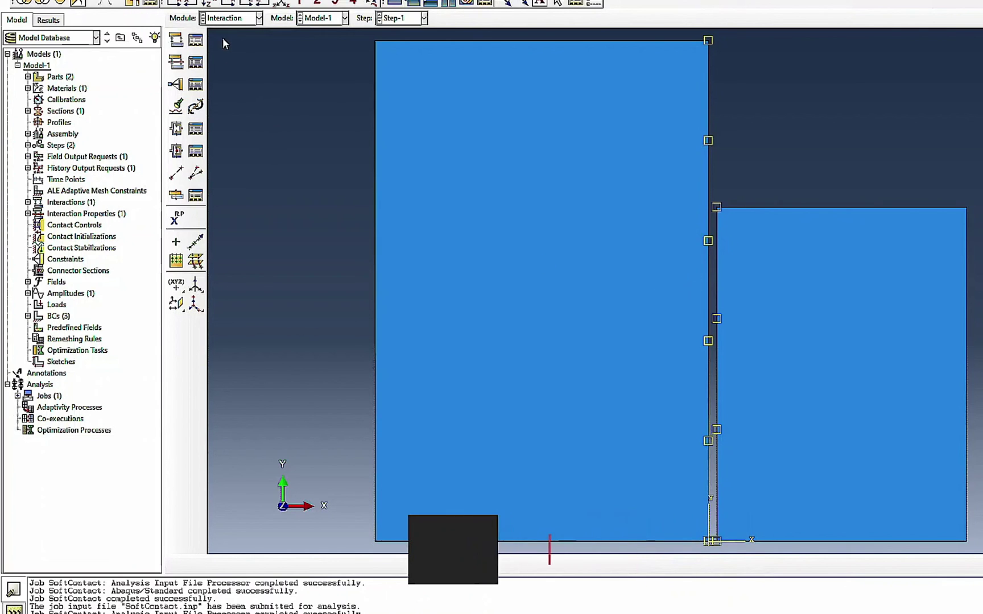
Review IntProp-1's Normal Behavior pressure-overclosure options and cancel, keeping hard contact unchanged
{"action": "left_click", "coordinate": [195, 64]}
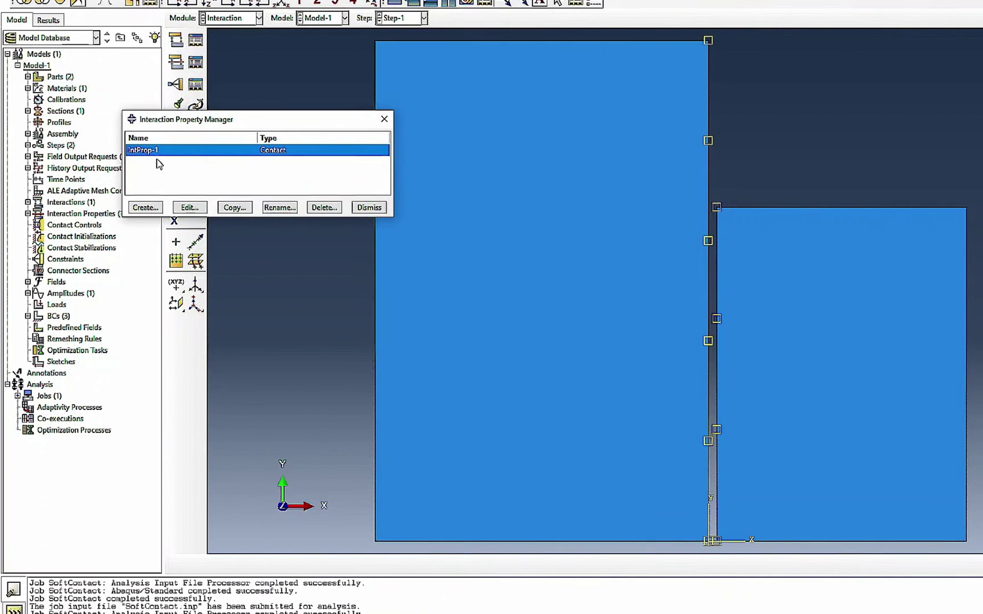
{"action": "left_click", "coordinate": [191, 208]}
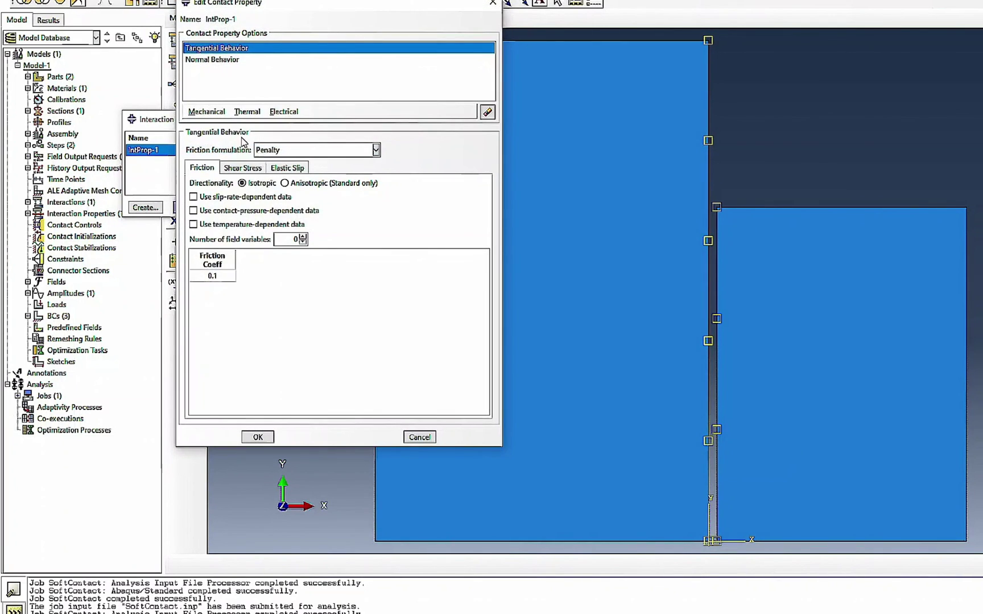
{"action": "left_click", "coordinate": [202, 60]}
{"action": "left_click", "coordinate": [333, 151]}
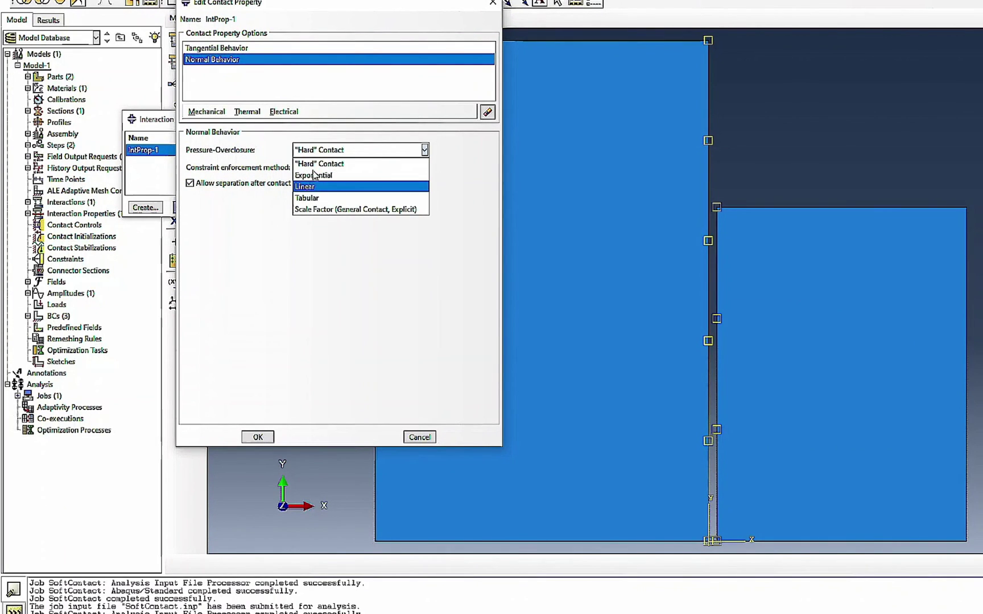
{"action": "left_click", "coordinate": [420, 438]}
{"action": "left_click", "coordinate": [419, 436]}
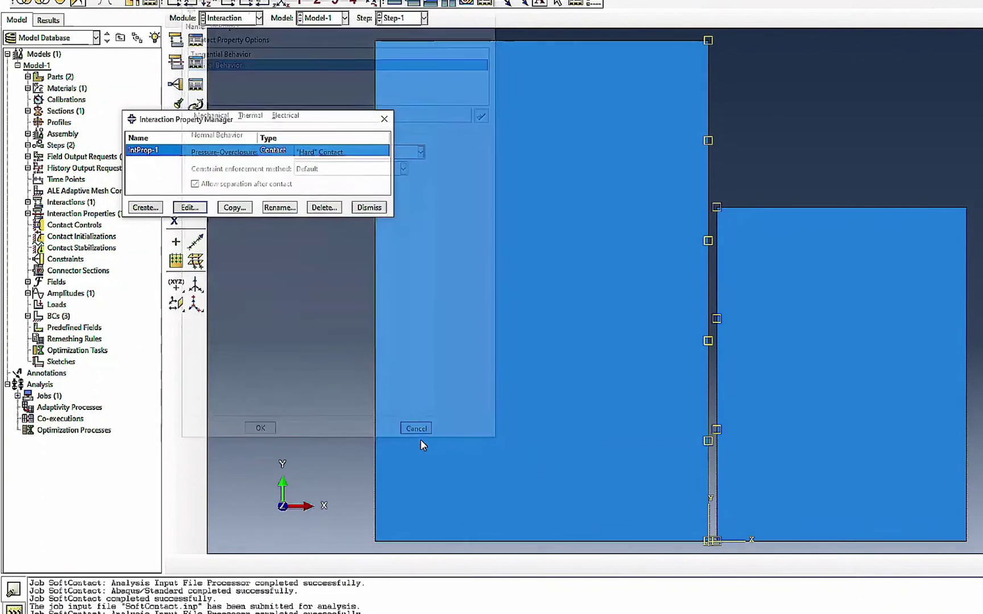